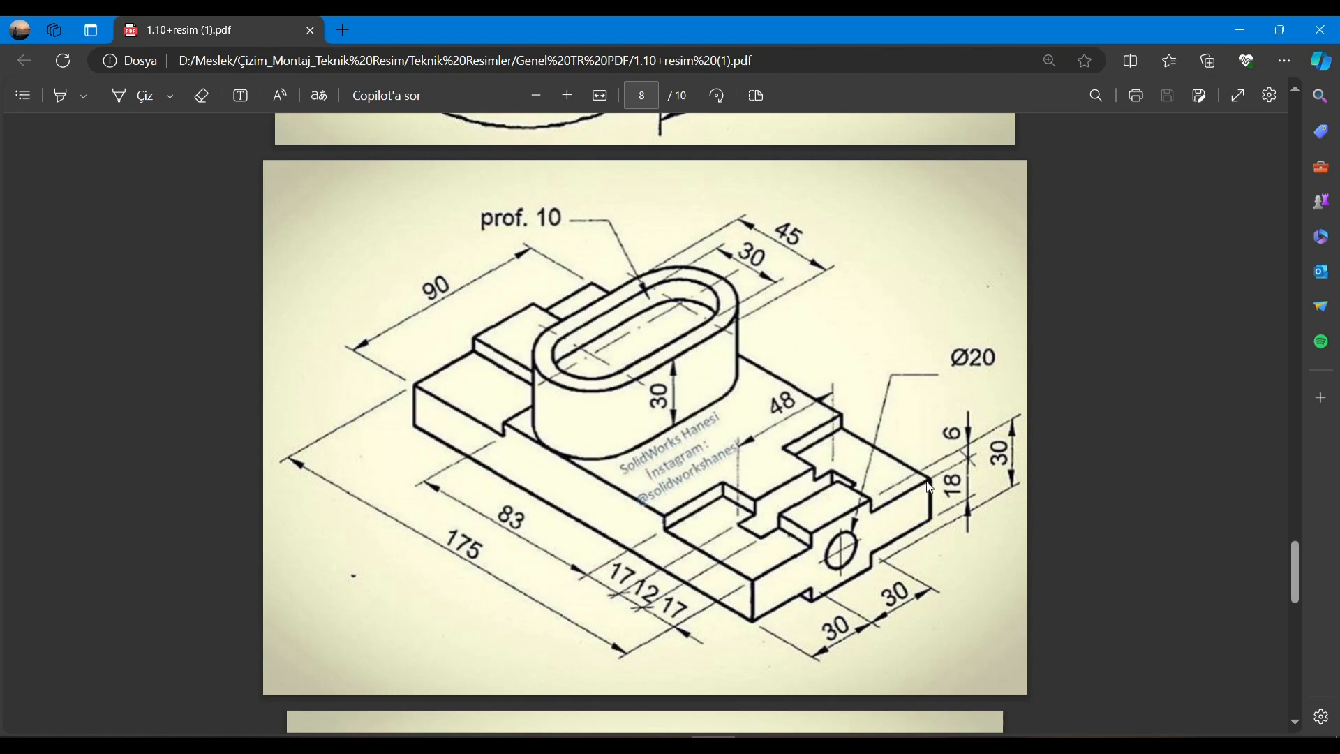
Switch from the PDF drawing to SOLIDWORKS and start a new sketch on the front plane (Ön Düzlem)
click(1234, 33)
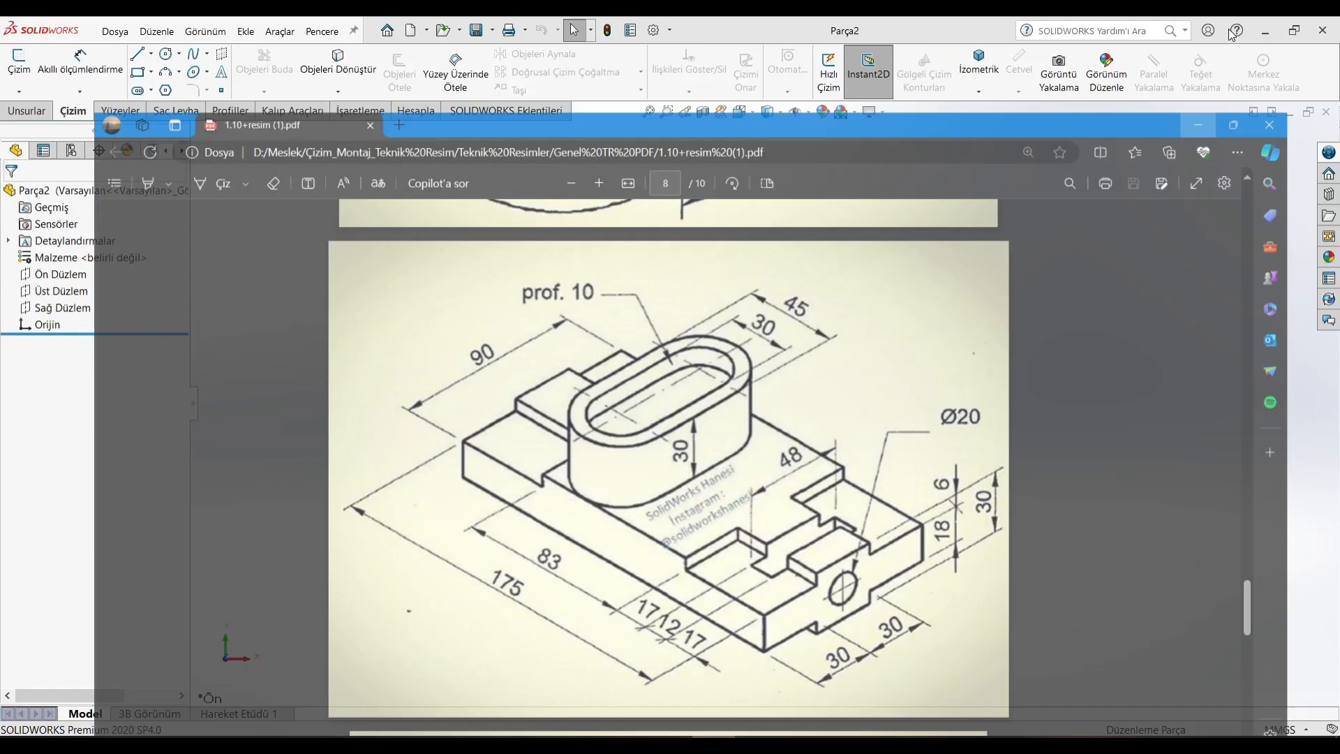
click(65, 308)
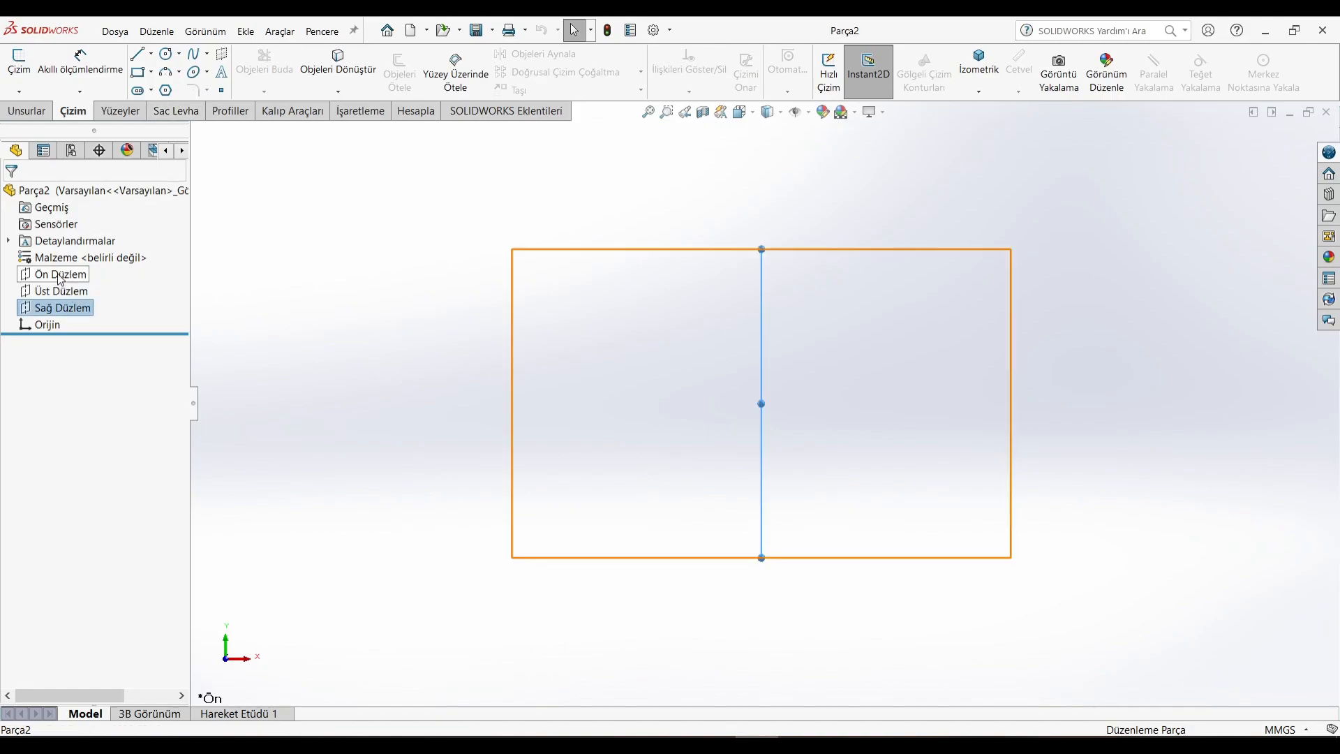
click(59, 273)
click(69, 253)
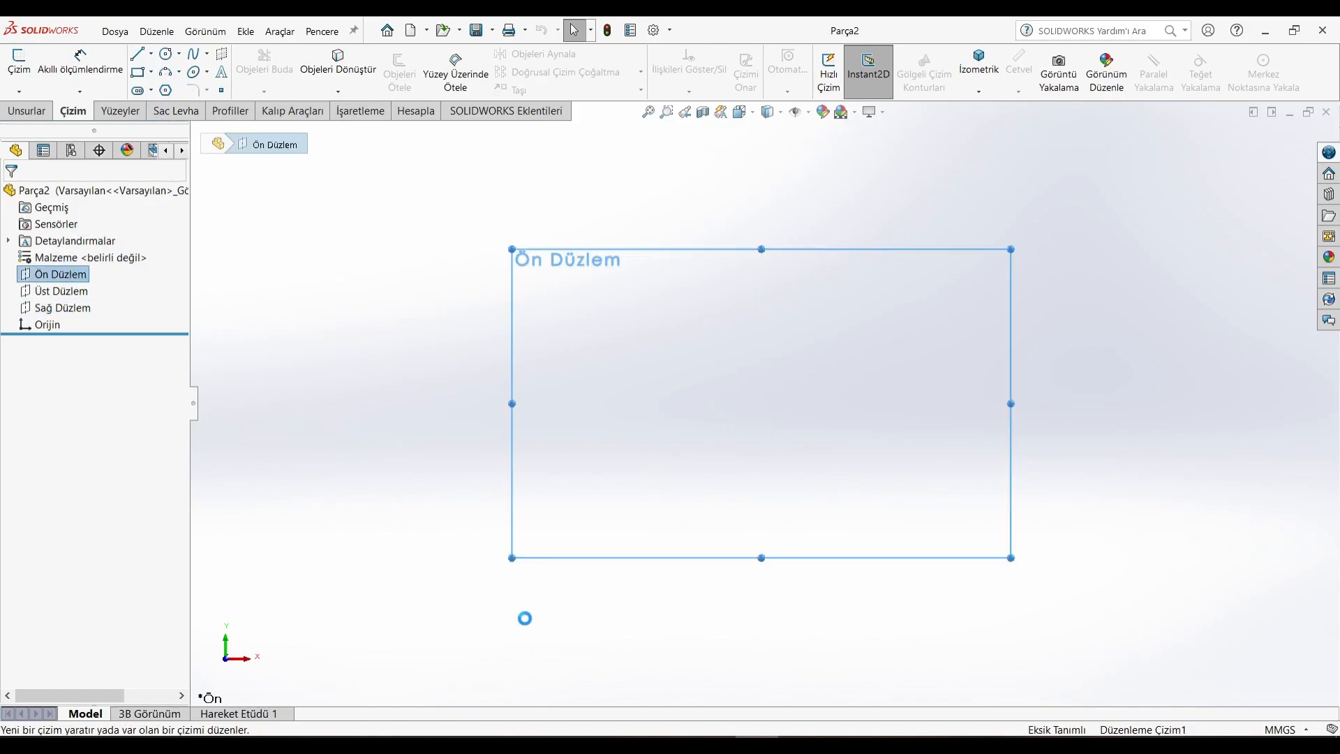
key(alt+Tab)
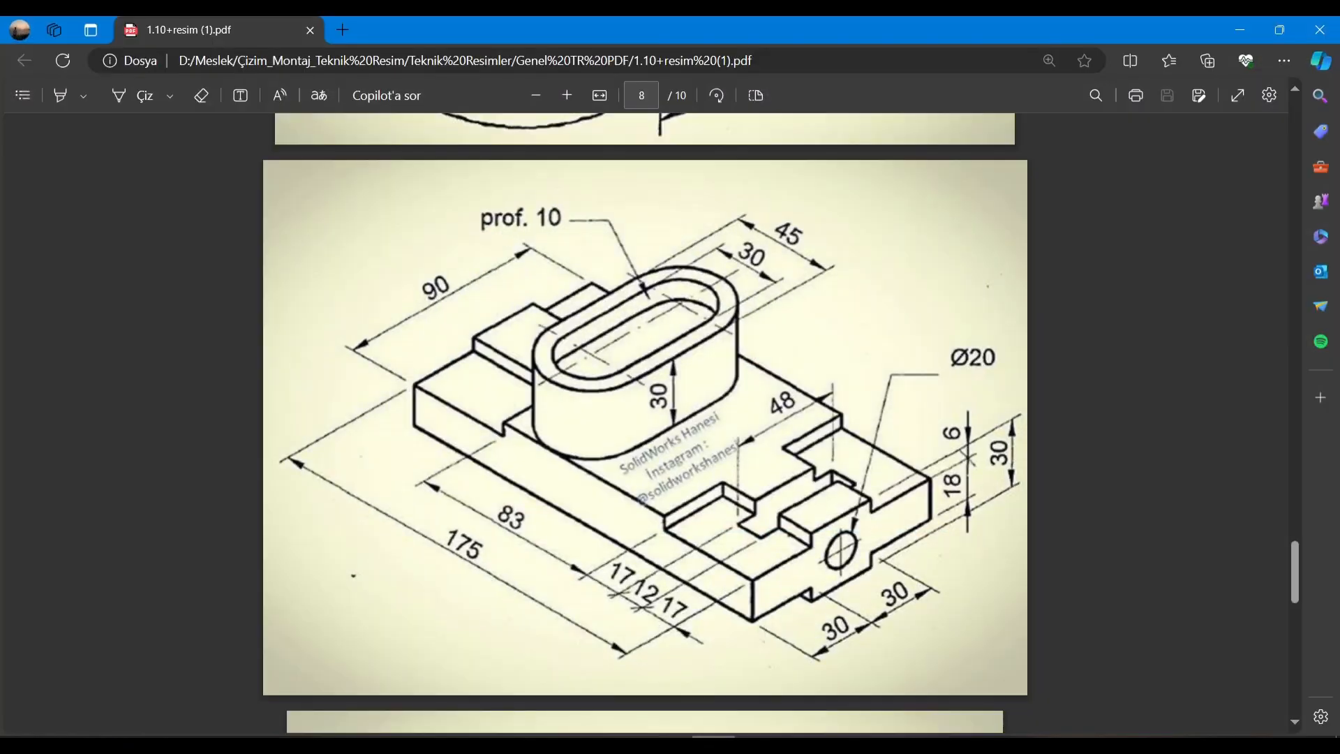
key(alt+Tab)
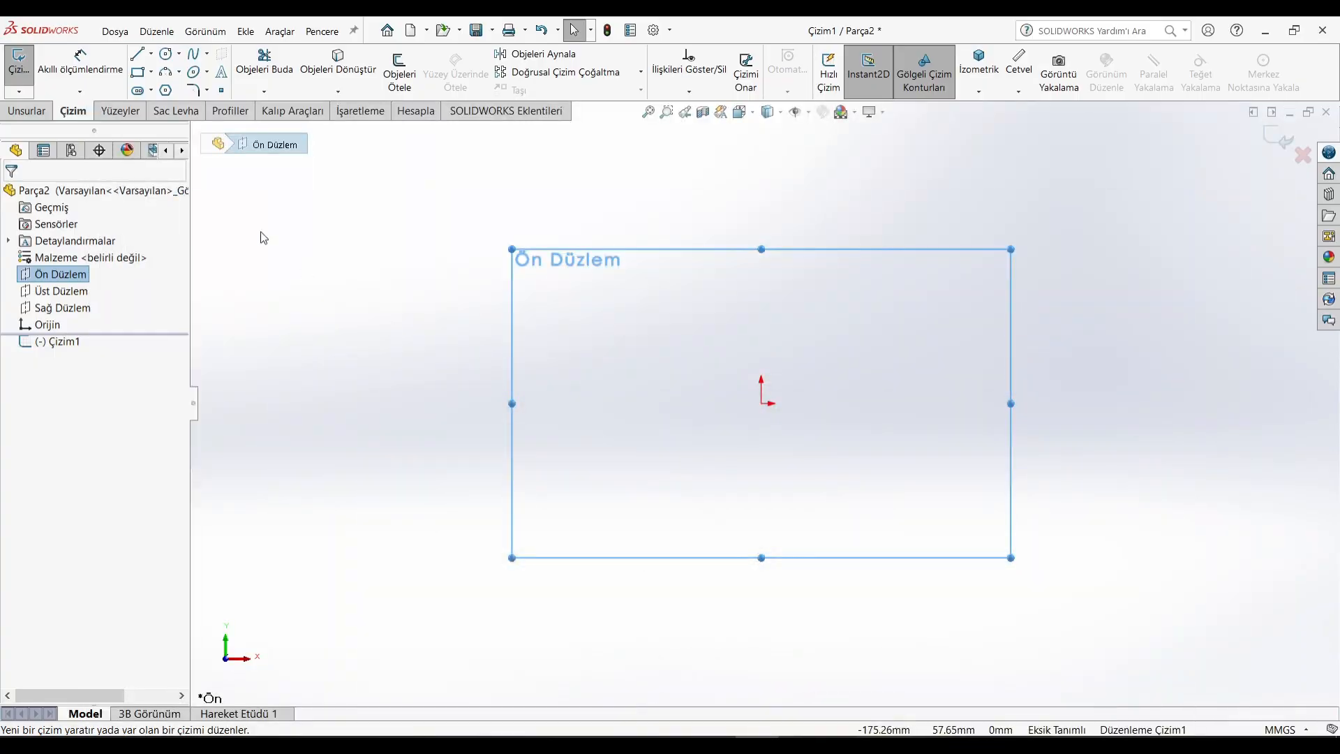
Sketch a closed line profile from the origin, about 320 mm long, with a raised rectangular block in its middle
key(l)
click(761, 404)
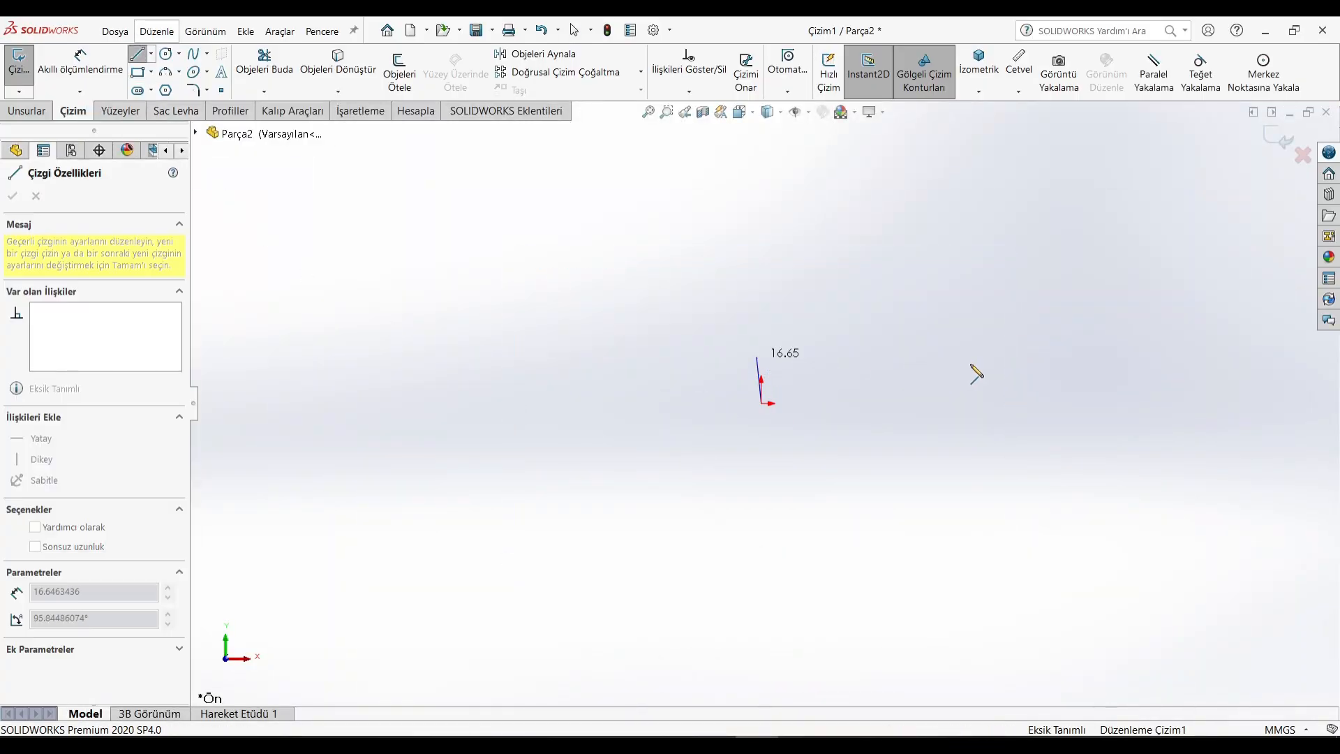
click(1005, 355)
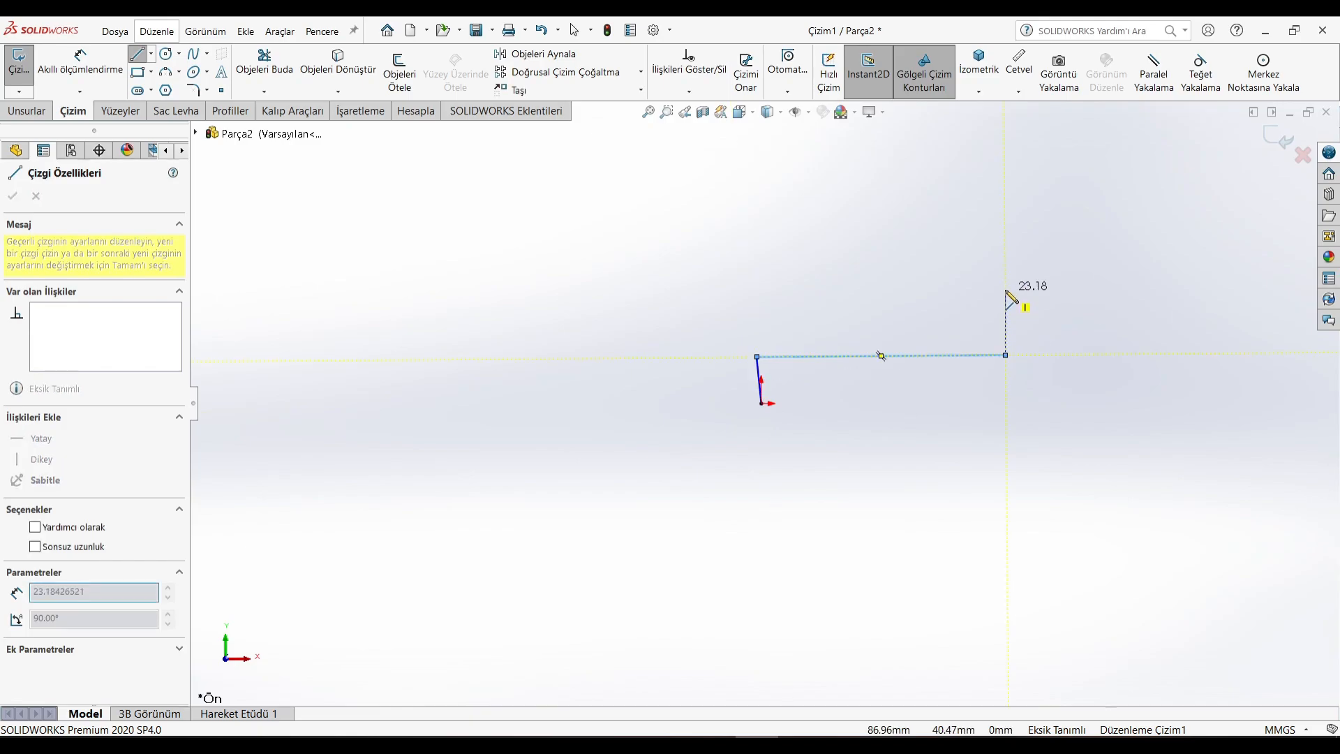
click(1005, 301)
click(1217, 301)
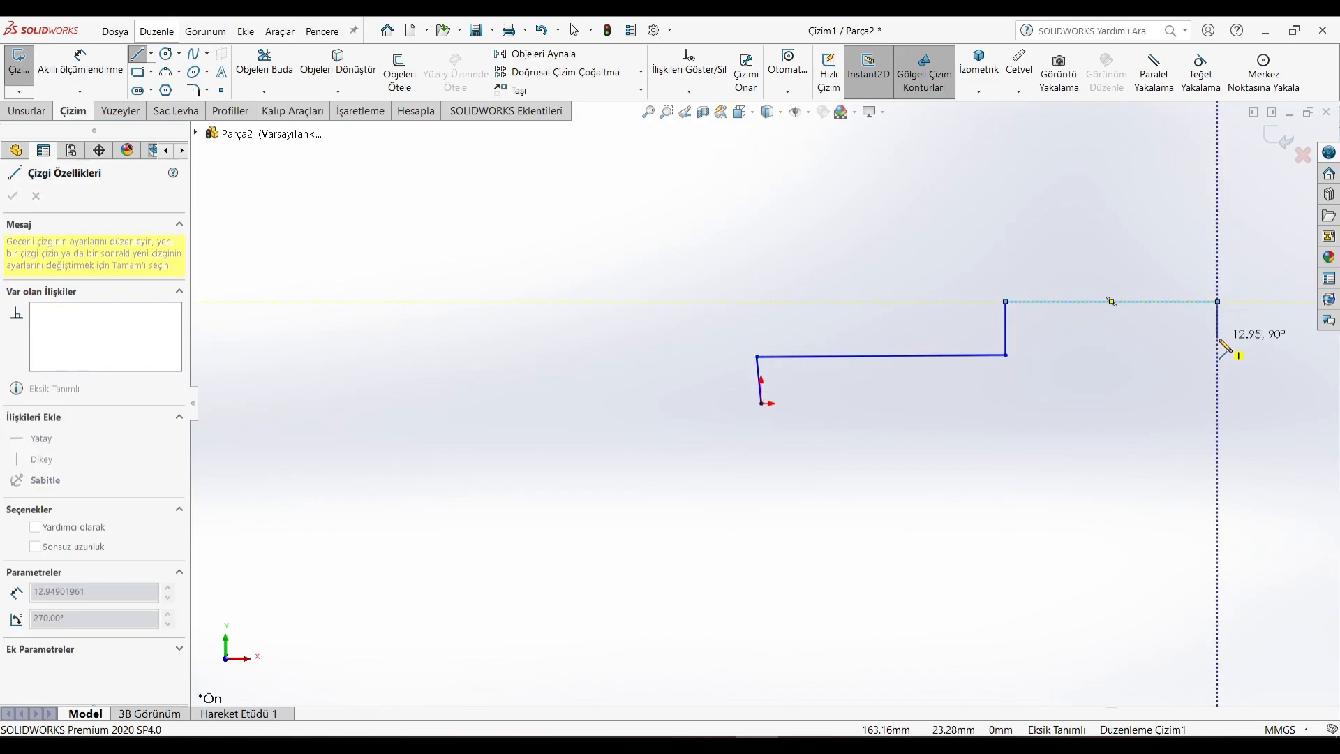
click(1217, 355)
scroll(1277, 358, up, 3)
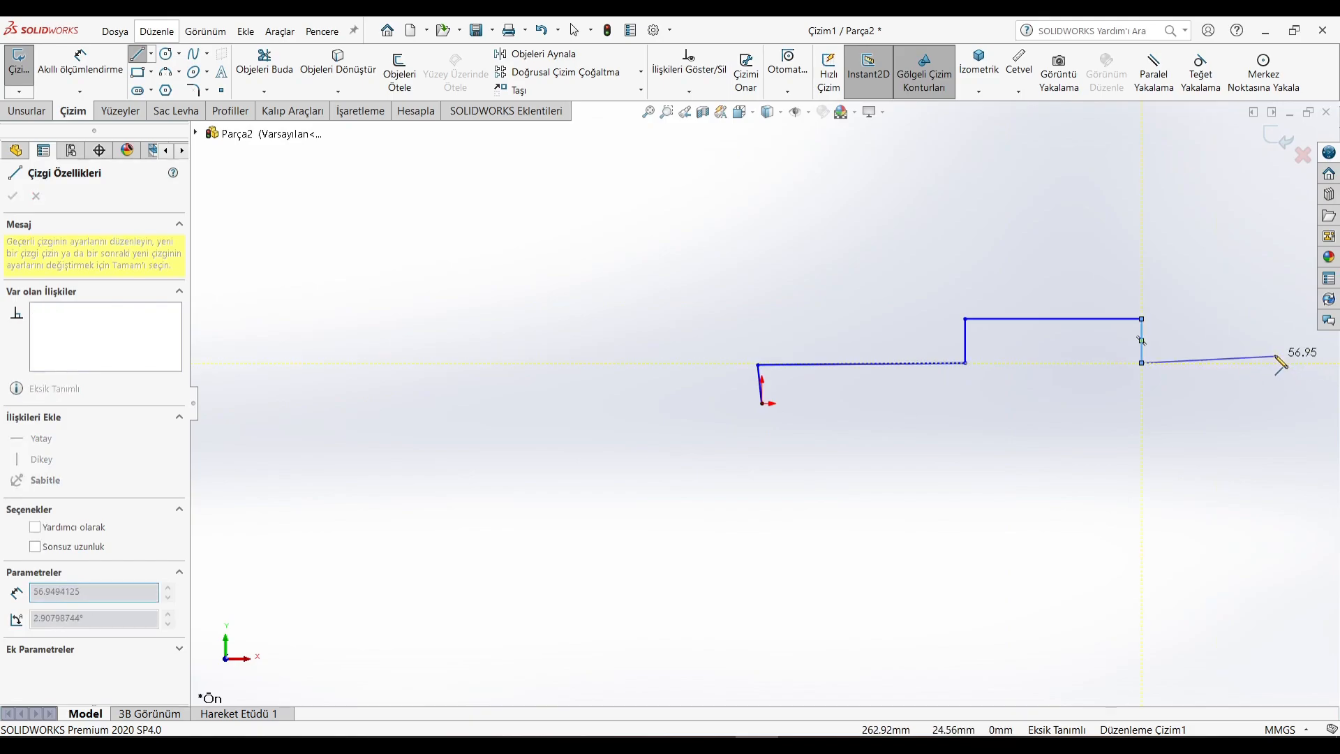
click(1282, 375)
click(1283, 404)
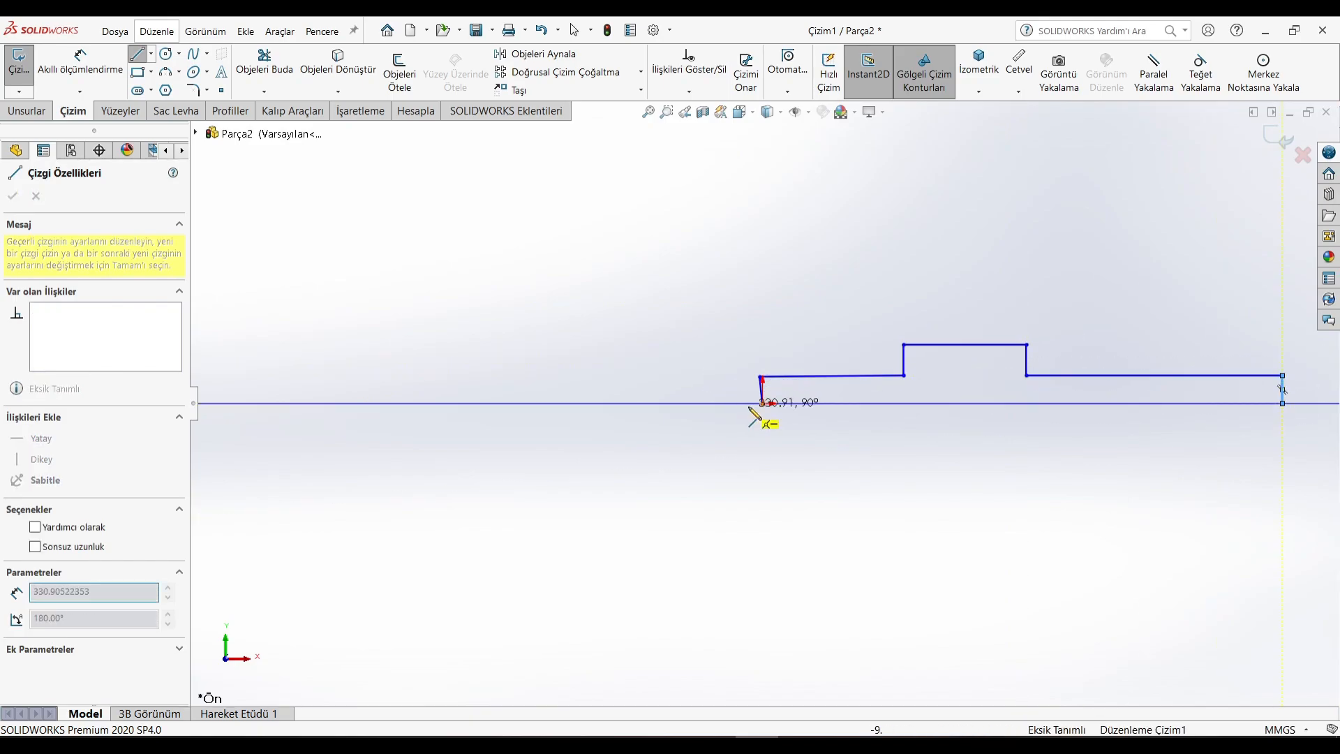
click(762, 403)
right_click(834, 488)
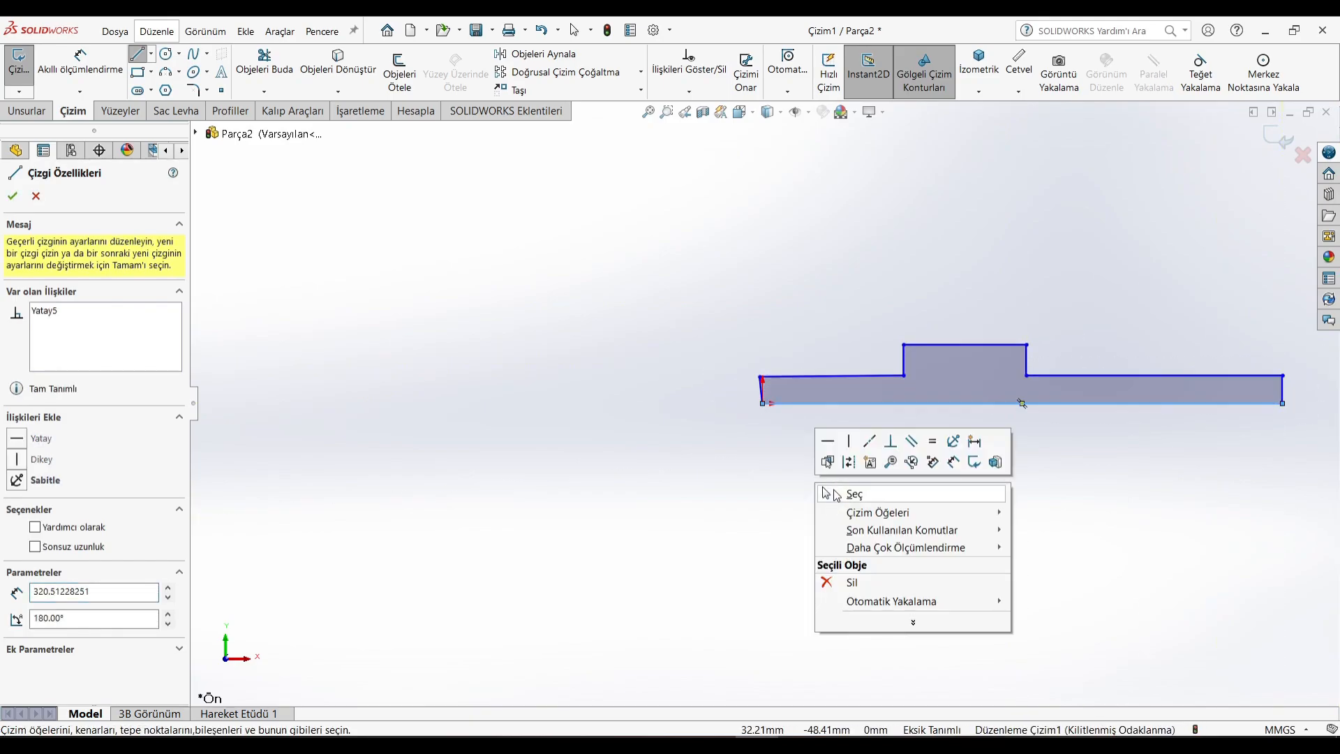
click(857, 493)
Constrain the profile's left end line to vertical and the left shoulder line to horizontal
click(761, 395)
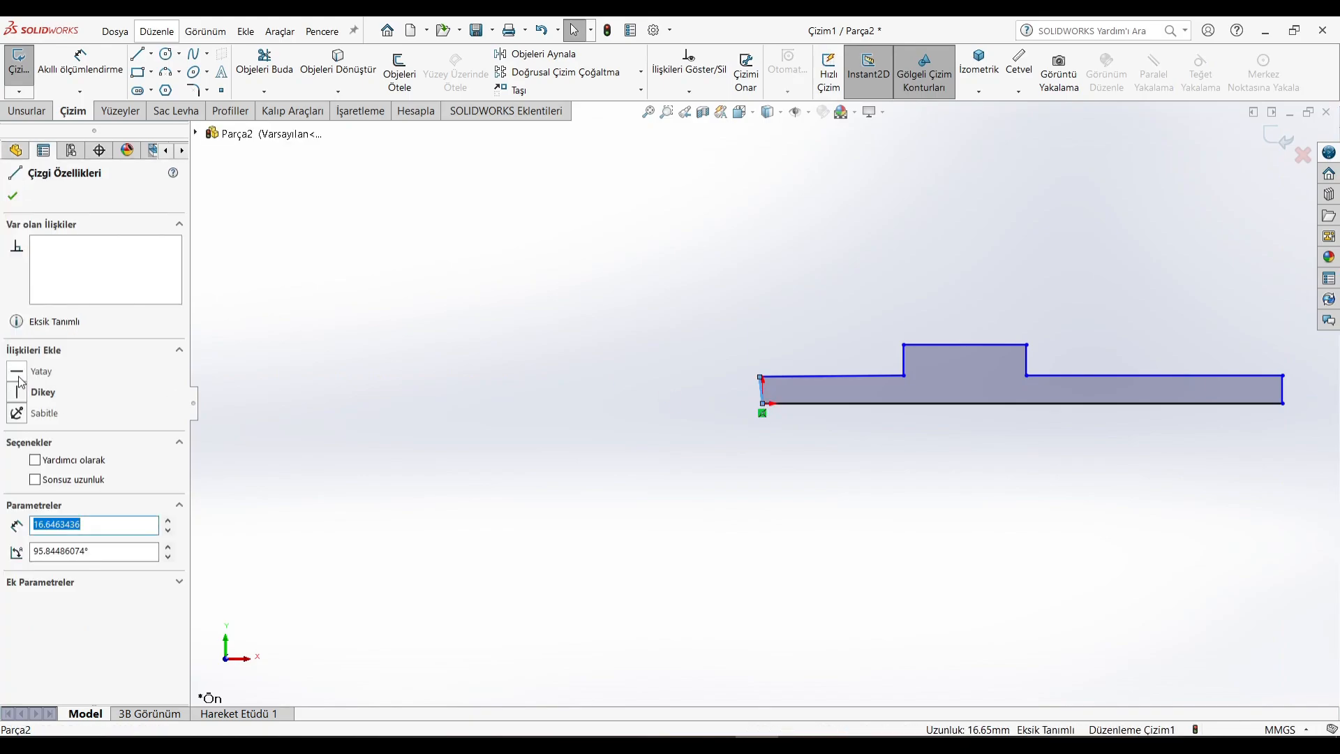
scroll(965, 365, down, 1)
click(910, 419)
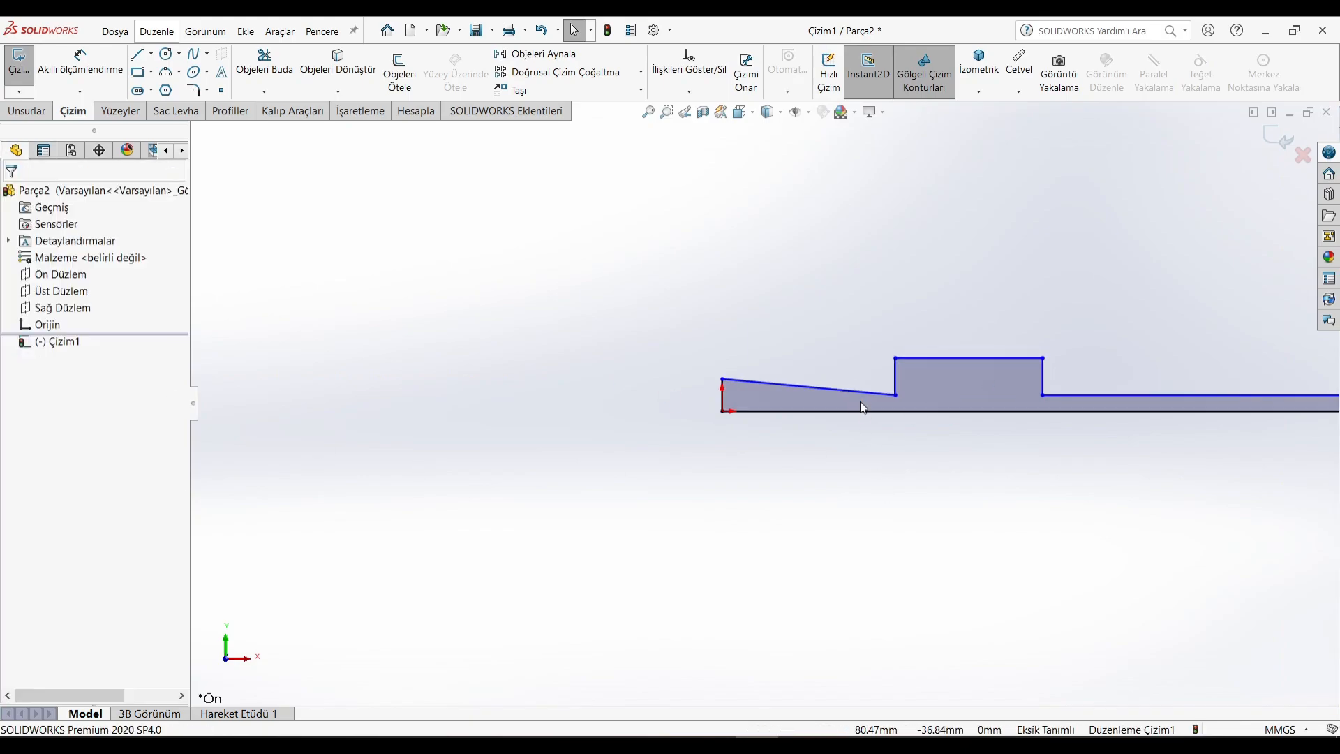
click(863, 391)
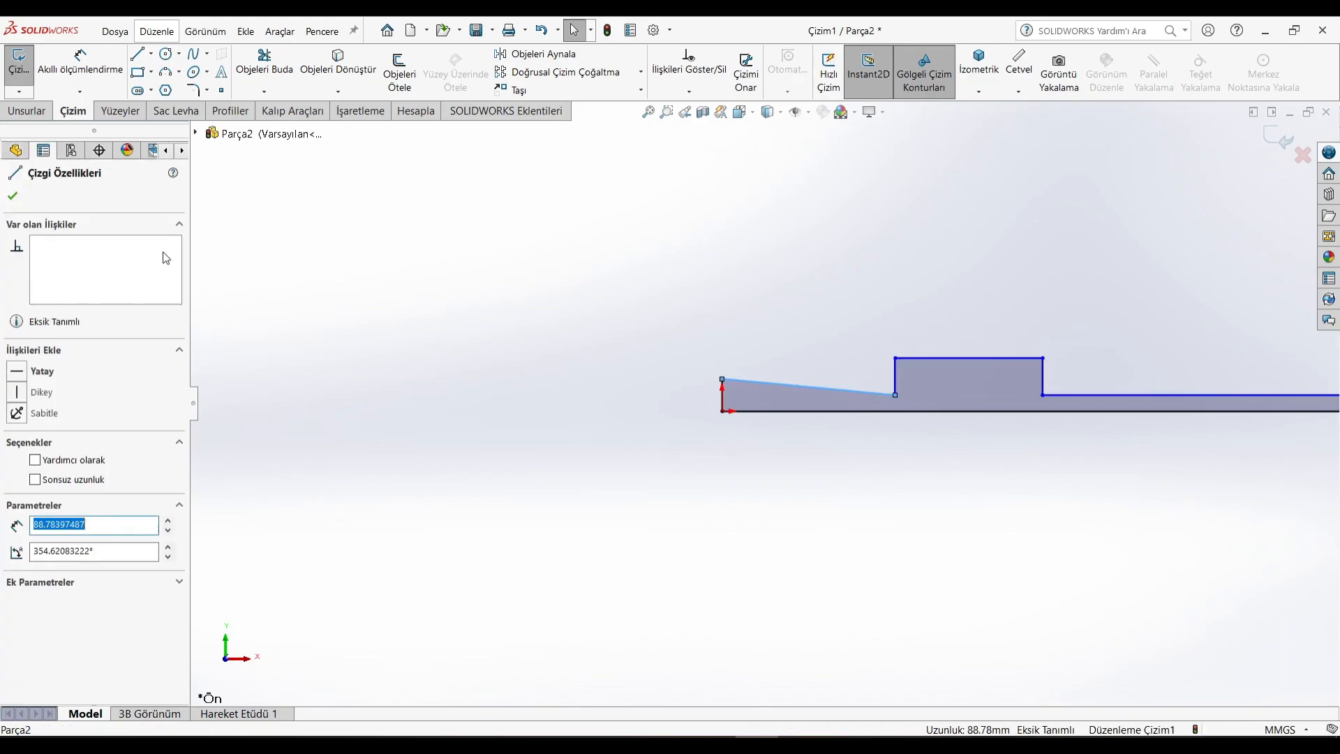
click(31, 384)
click(457, 380)
Make the two shoulder lines beside the raised block collinear and equal in length
click(874, 378)
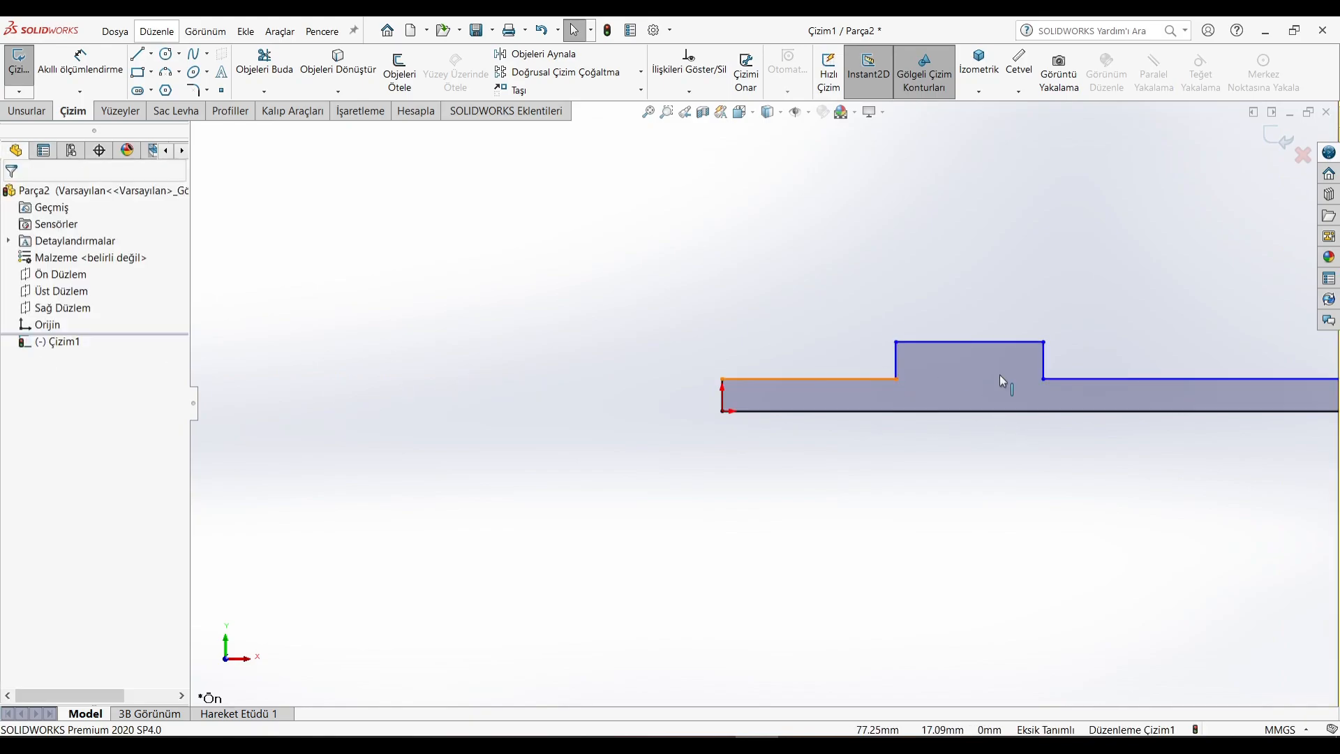
ctrl+click(1072, 380)
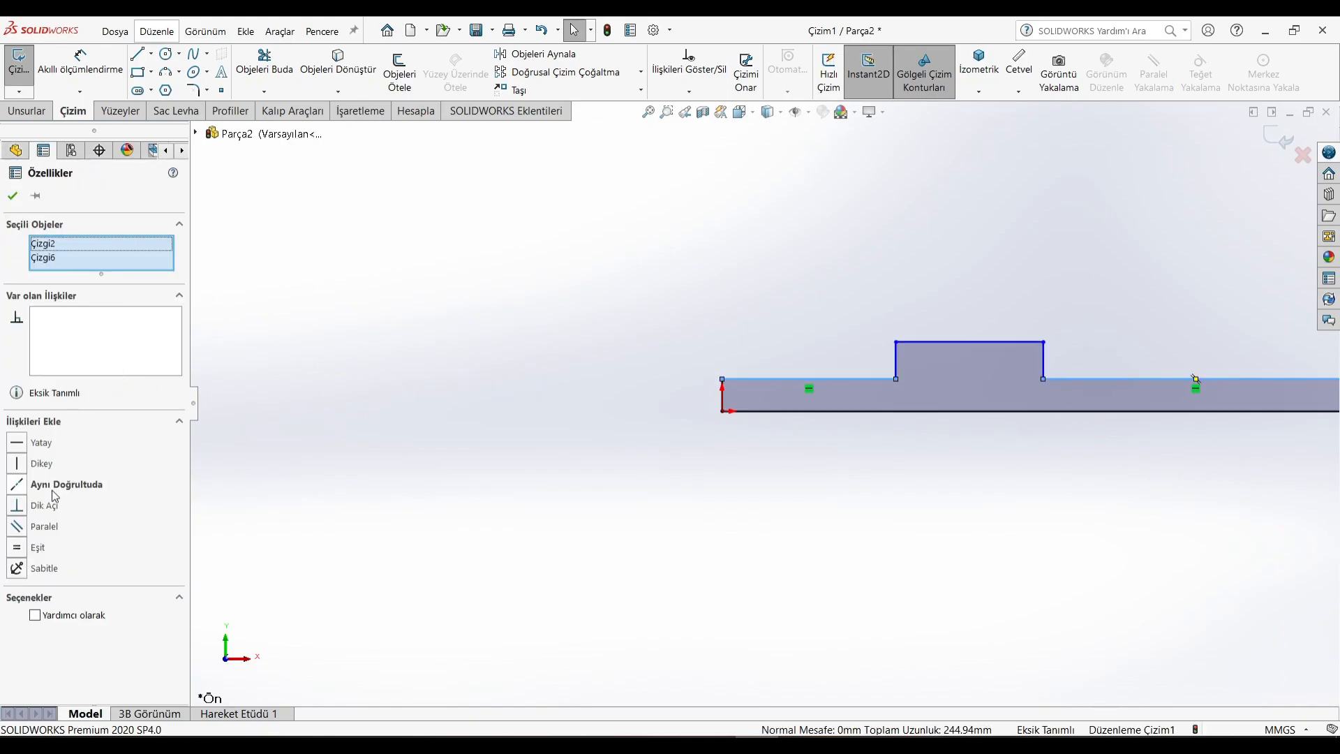
click(53, 492)
click(604, 413)
click(1044, 380)
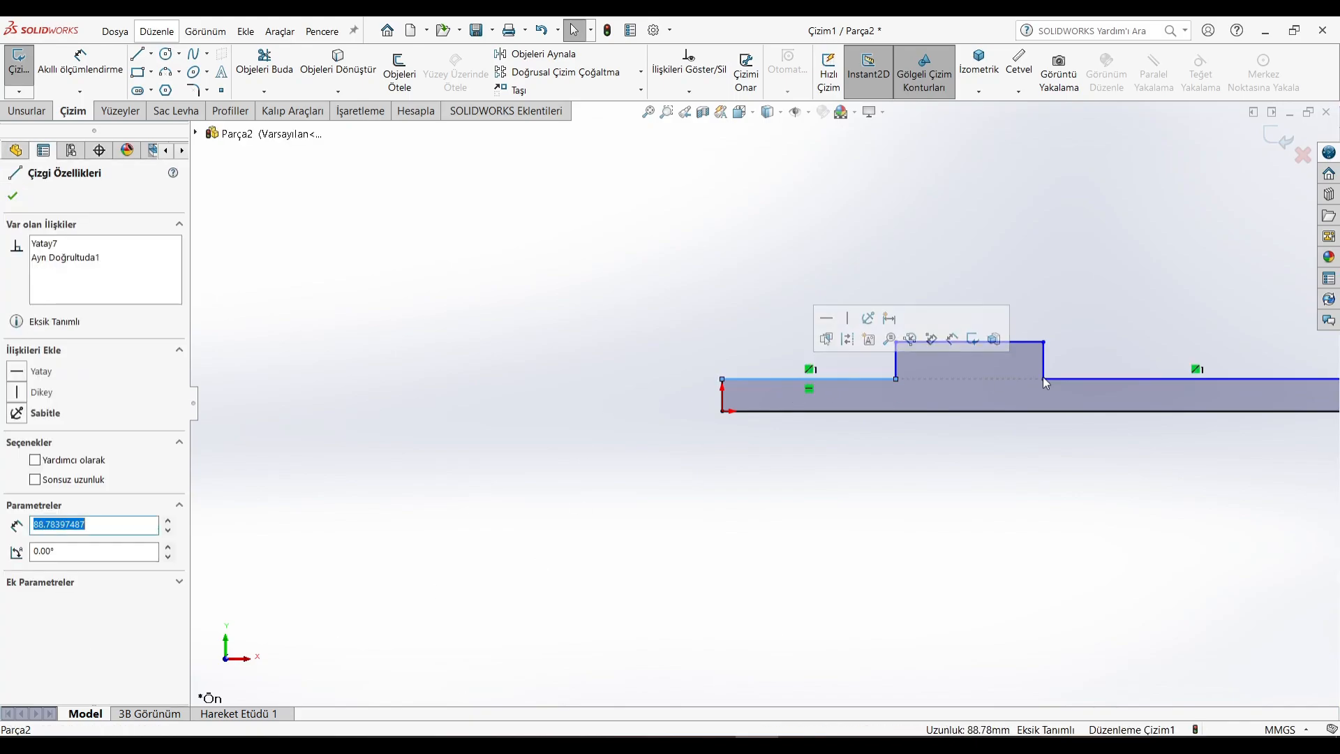
ctrl+click(1048, 379)
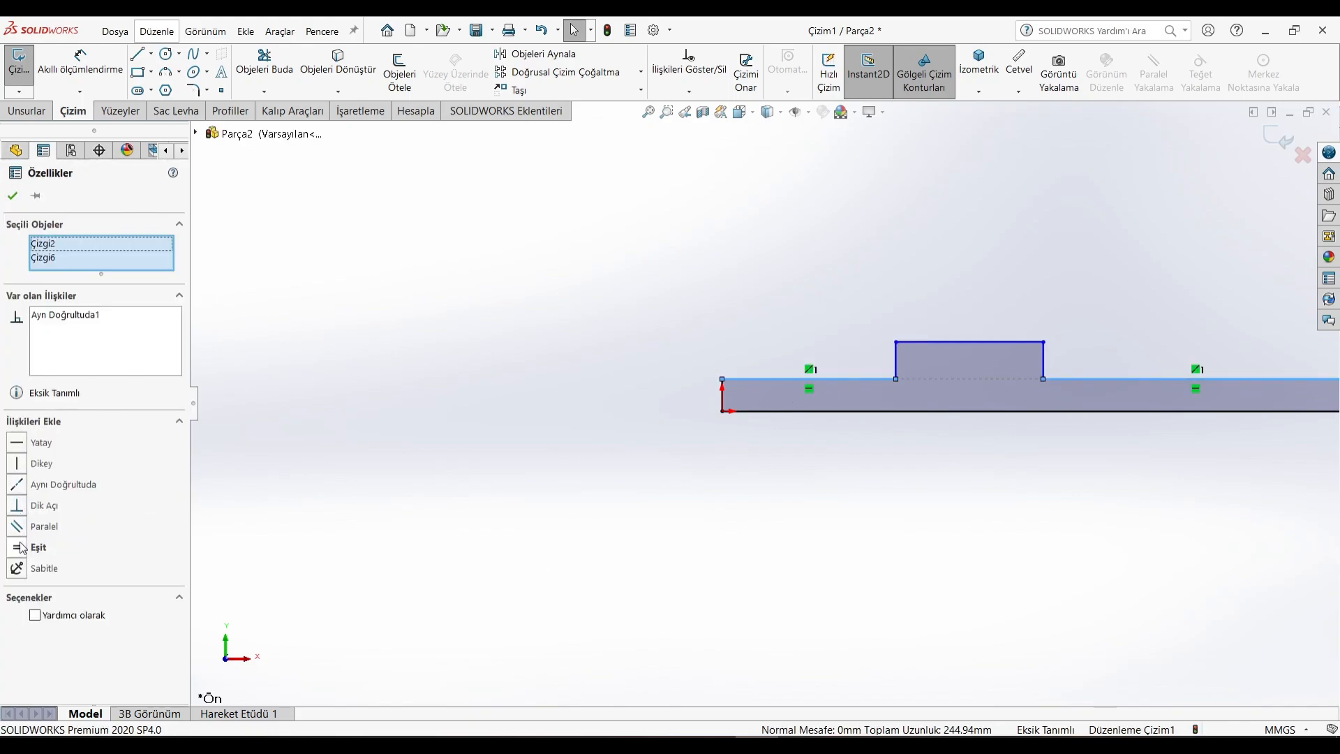
click(23, 548)
click(978, 508)
scroll(1047, 402, down, 5)
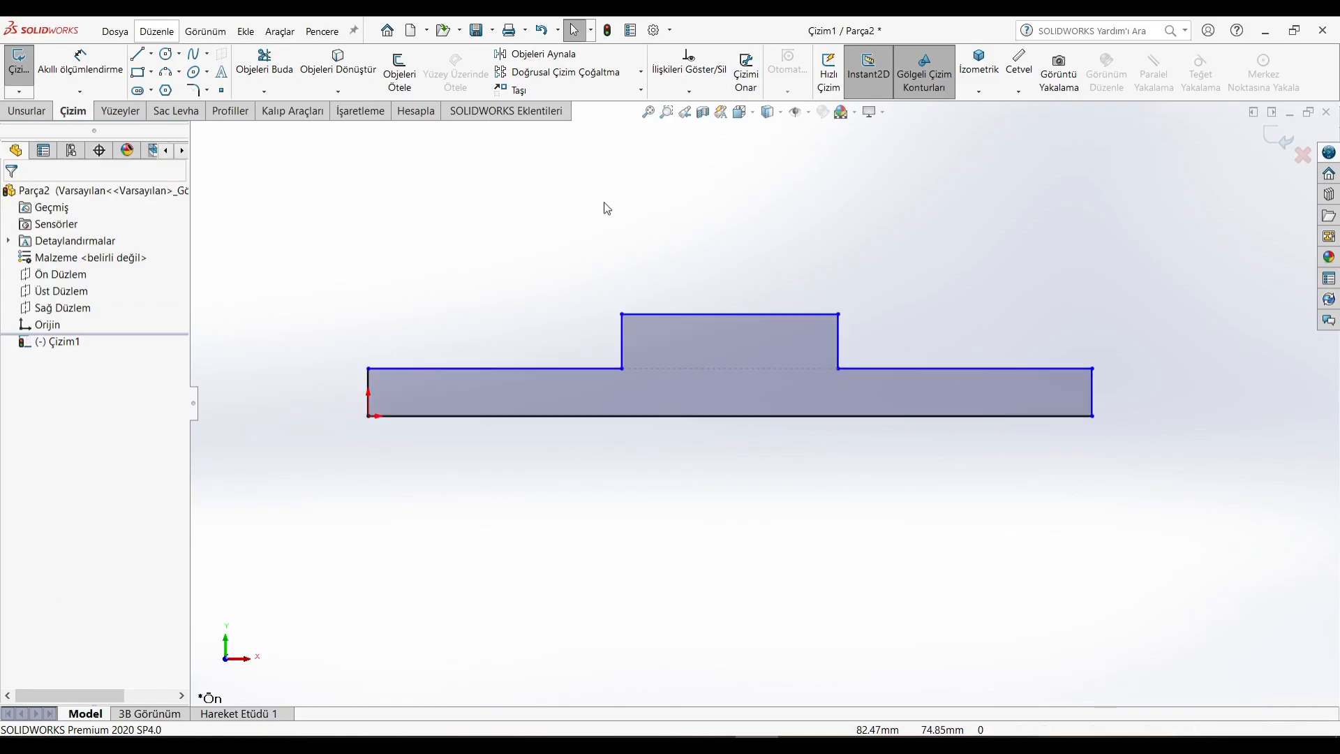
Dimension the profile's base line to 175 mm and its left end line to 18 mm
click(80, 63)
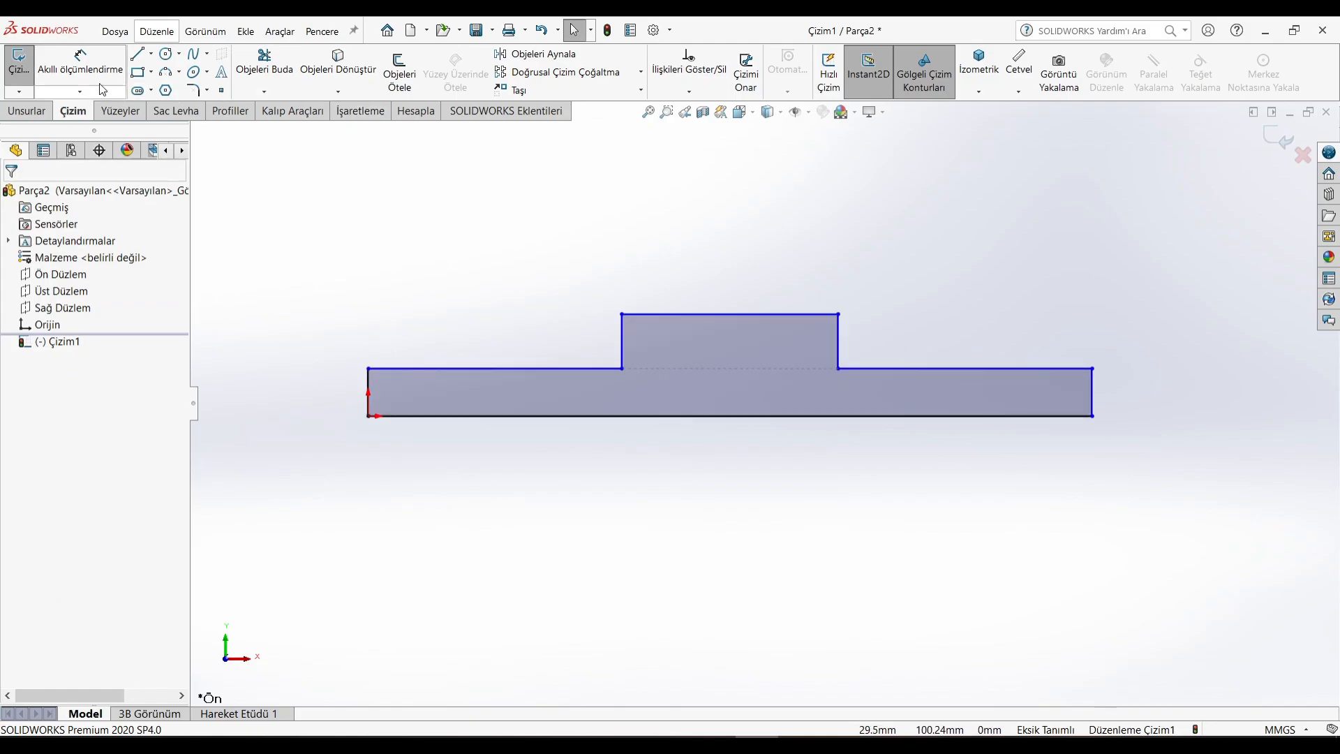
click(840, 417)
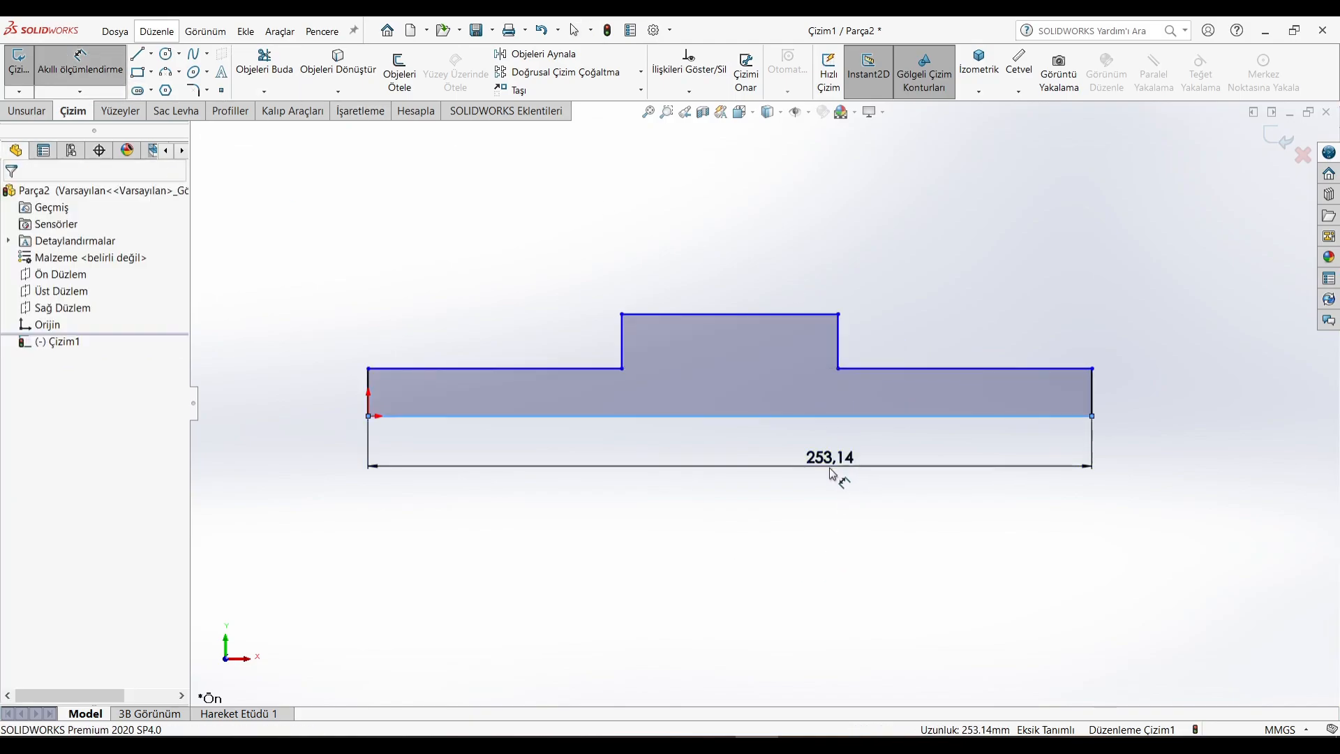
click(829, 469)
text(175)
key(Return)
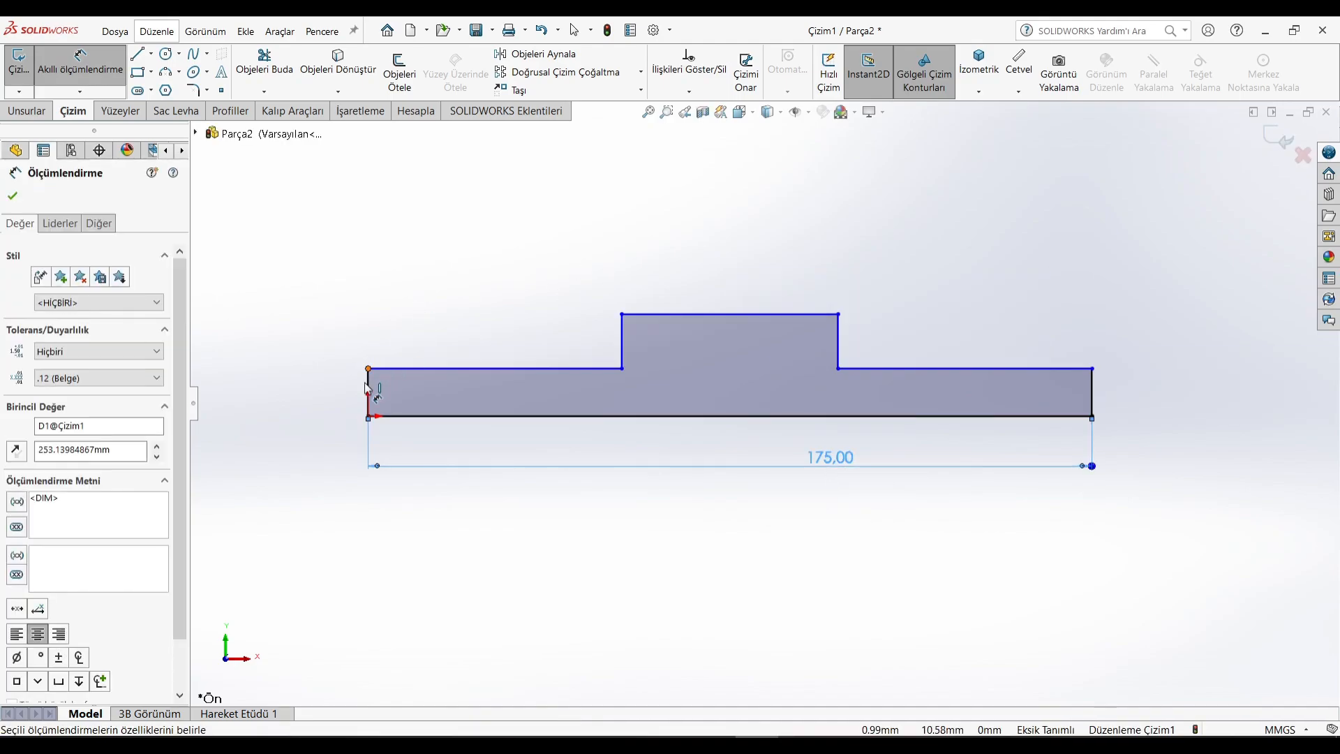
click(369, 388)
click(340, 396)
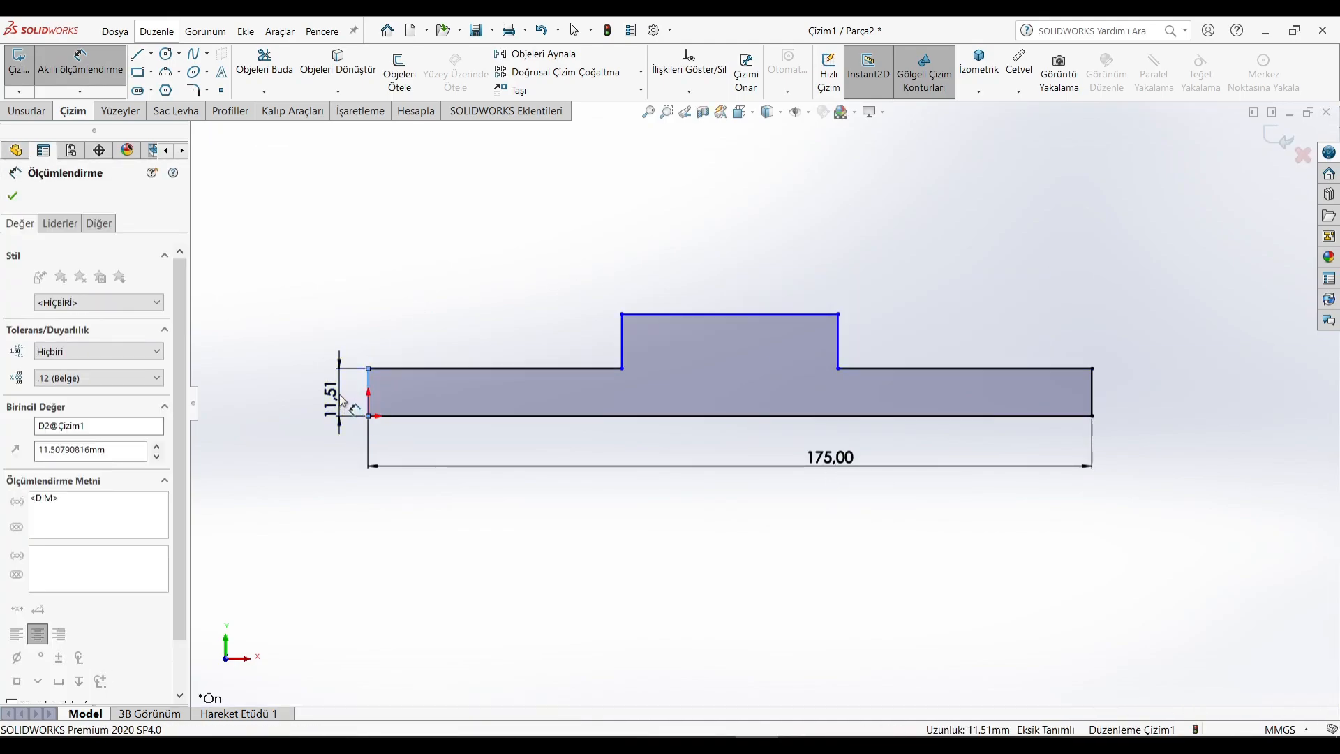
text(18)
key(Return)
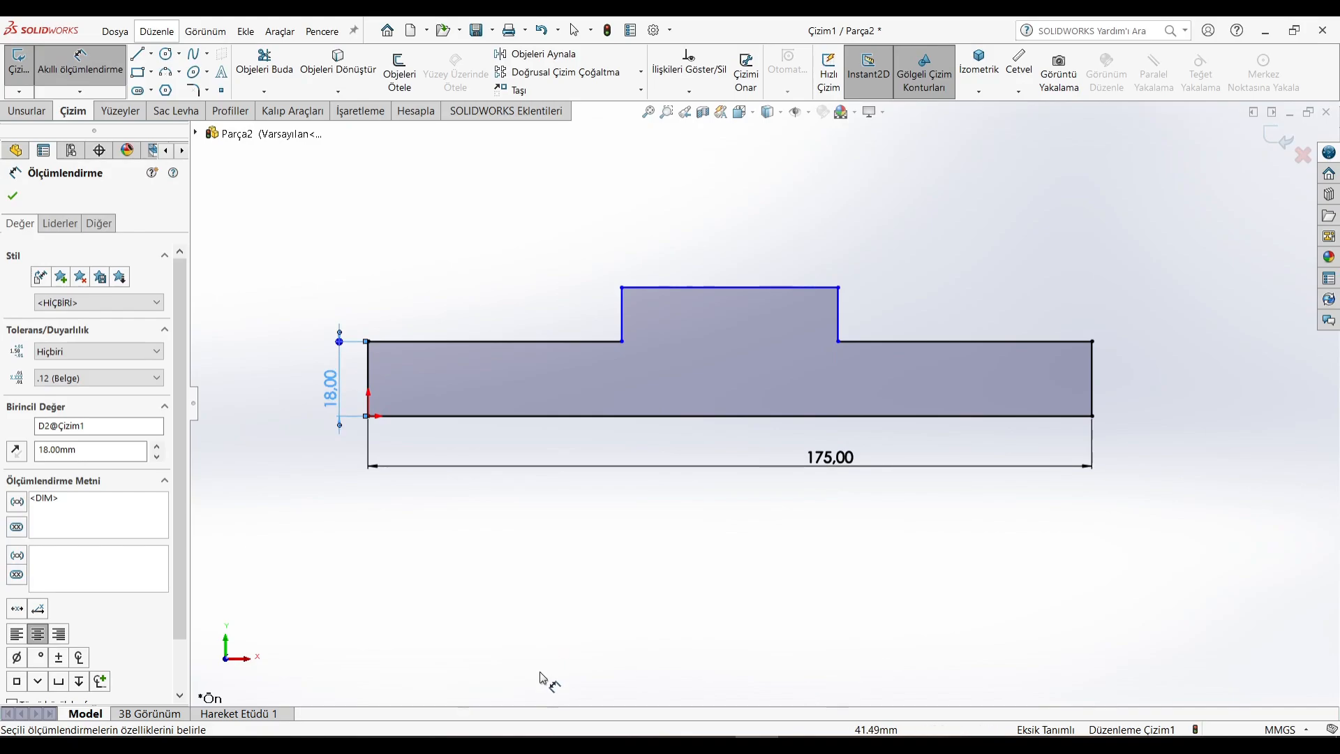
Check the reference drawing and dimension the raised block's step height above the shoulder to 6 mm
click(714, 747)
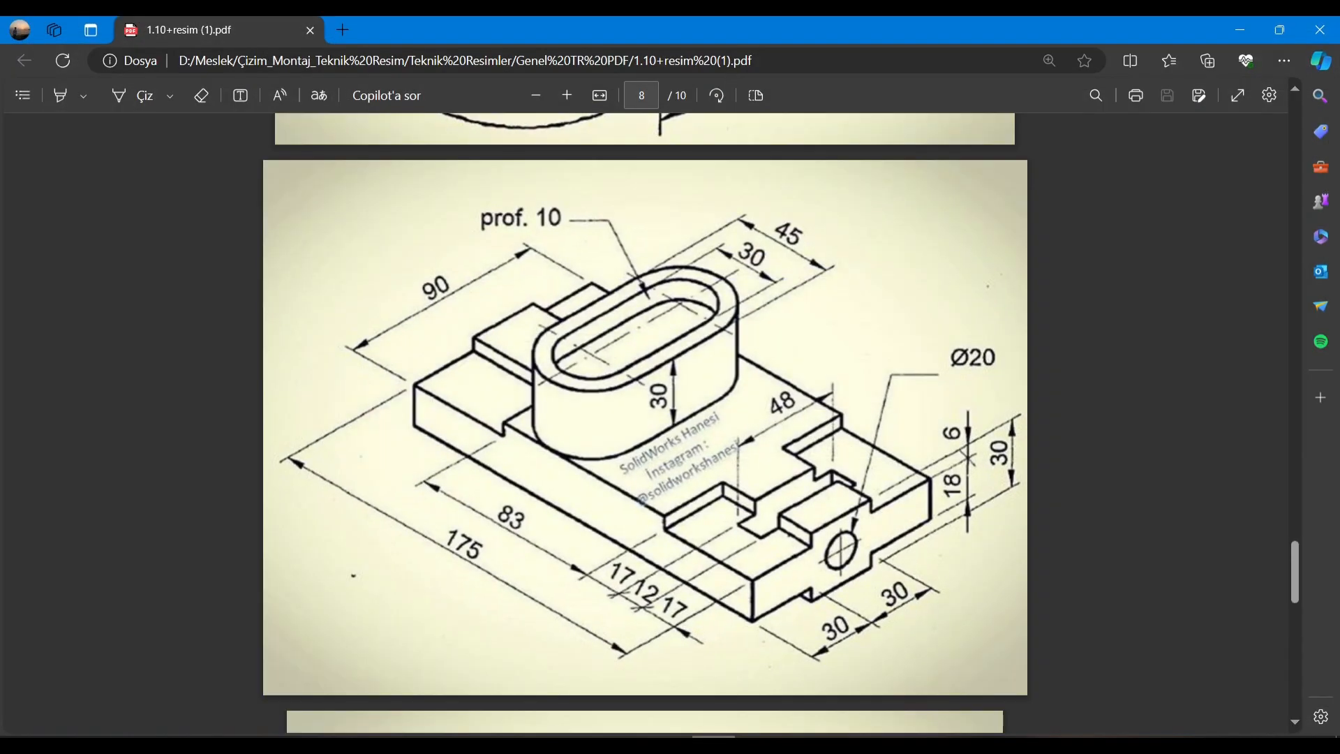
click(714, 747)
click(621, 308)
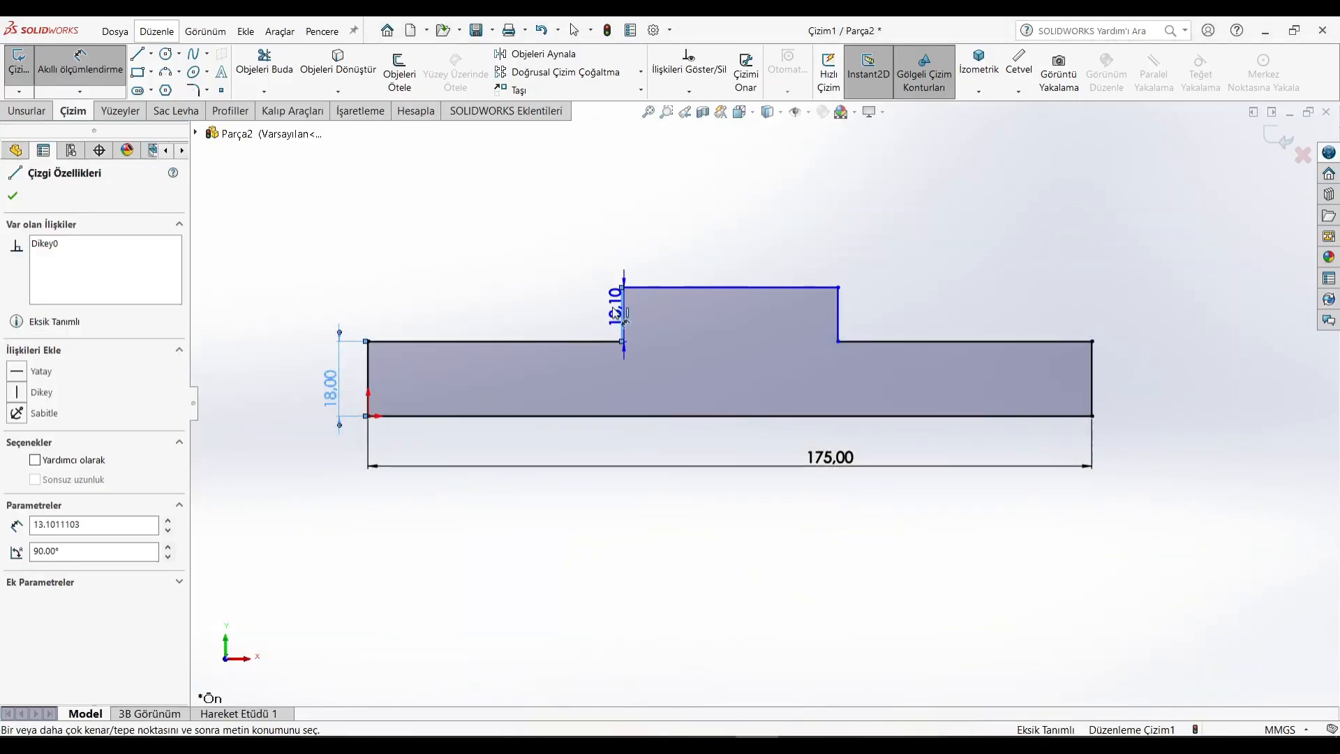
click(604, 308)
text(6)
key(Return)
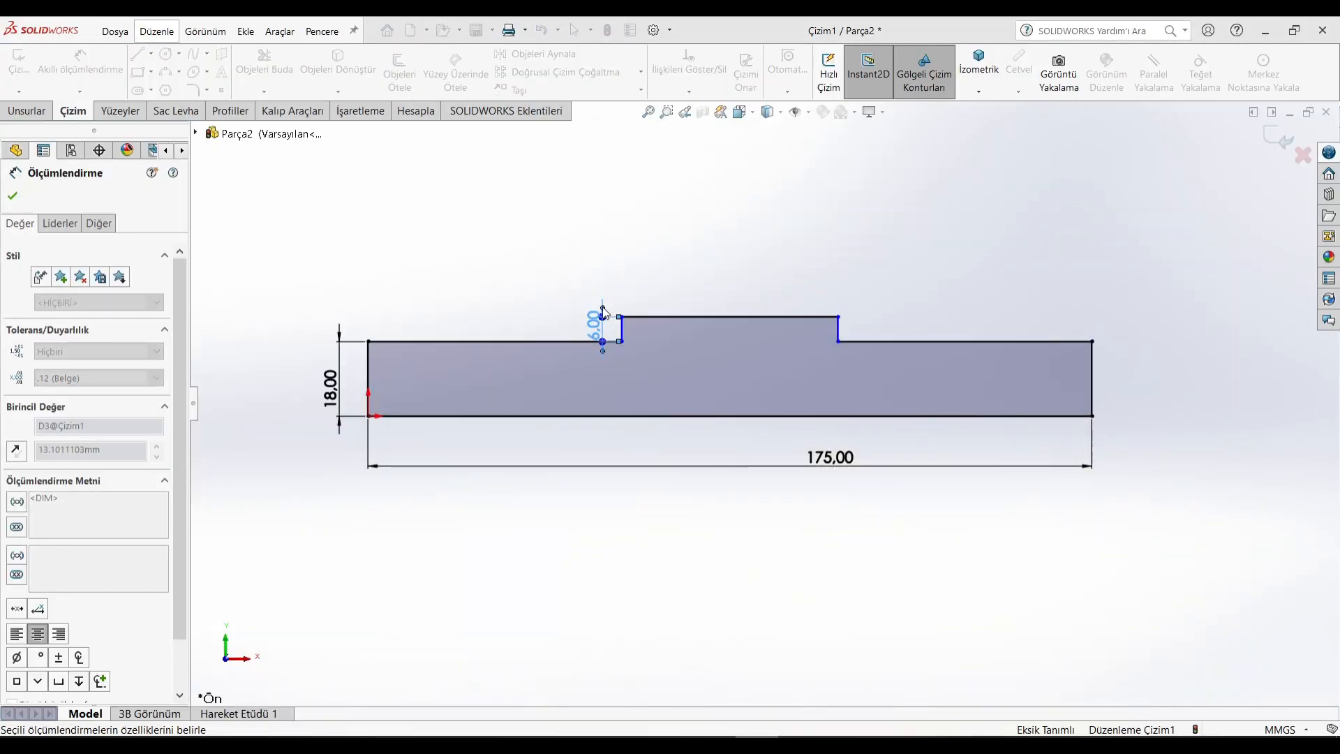
Check the reference drawing, dimension the raised block's upper line to 83 mm and leave the dimension tool
click(713, 747)
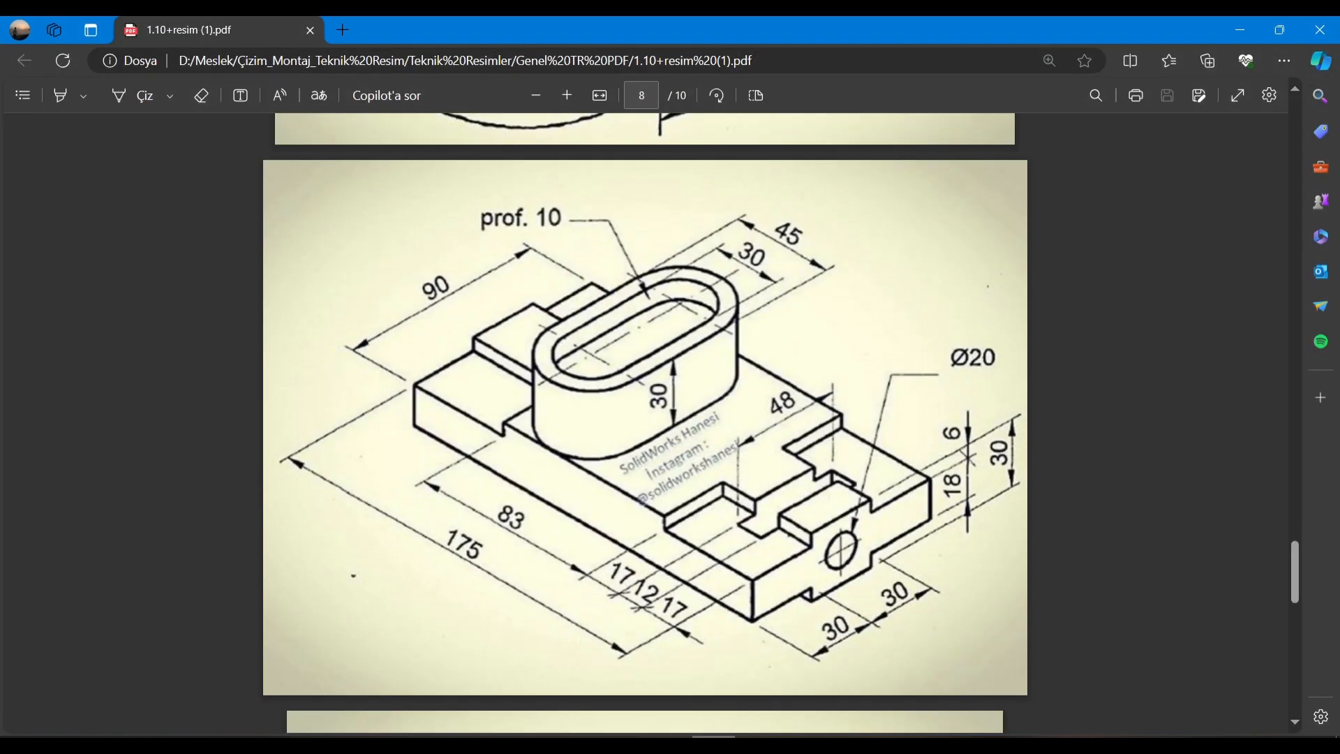
click(714, 747)
click(723, 317)
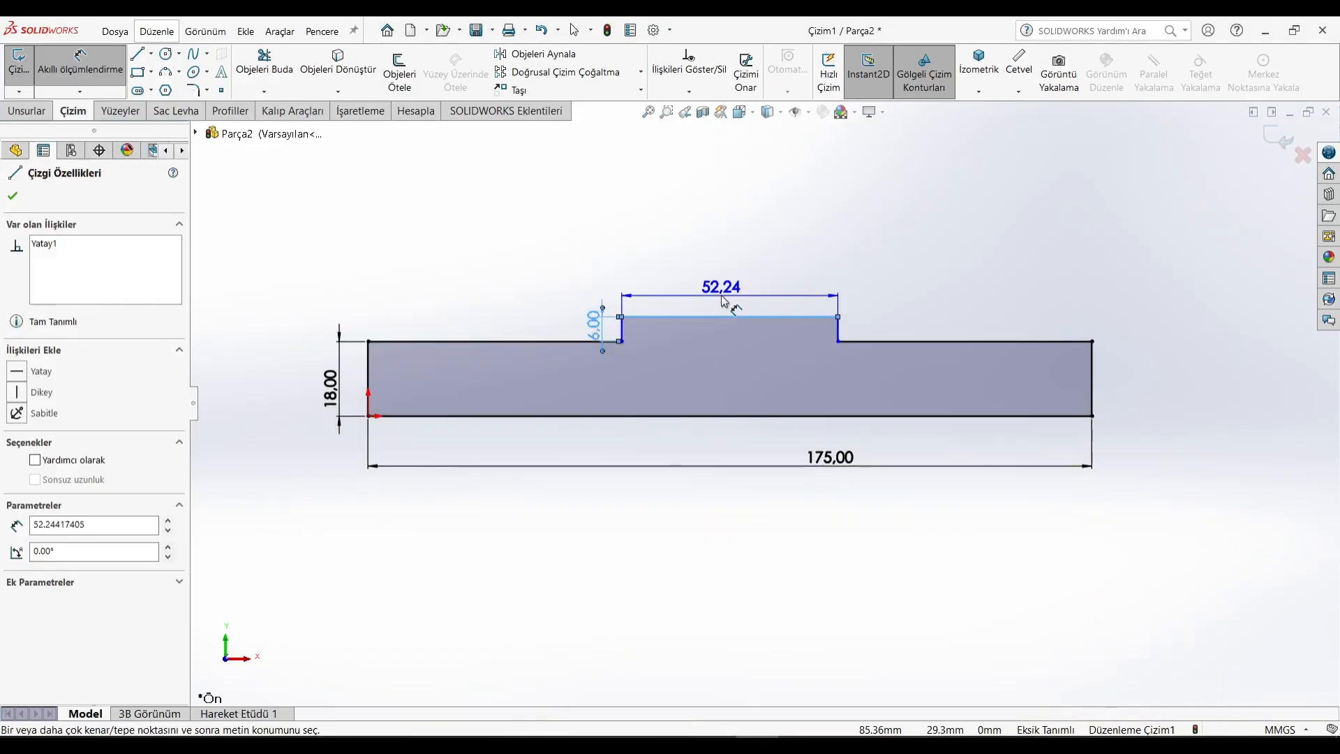
click(724, 302)
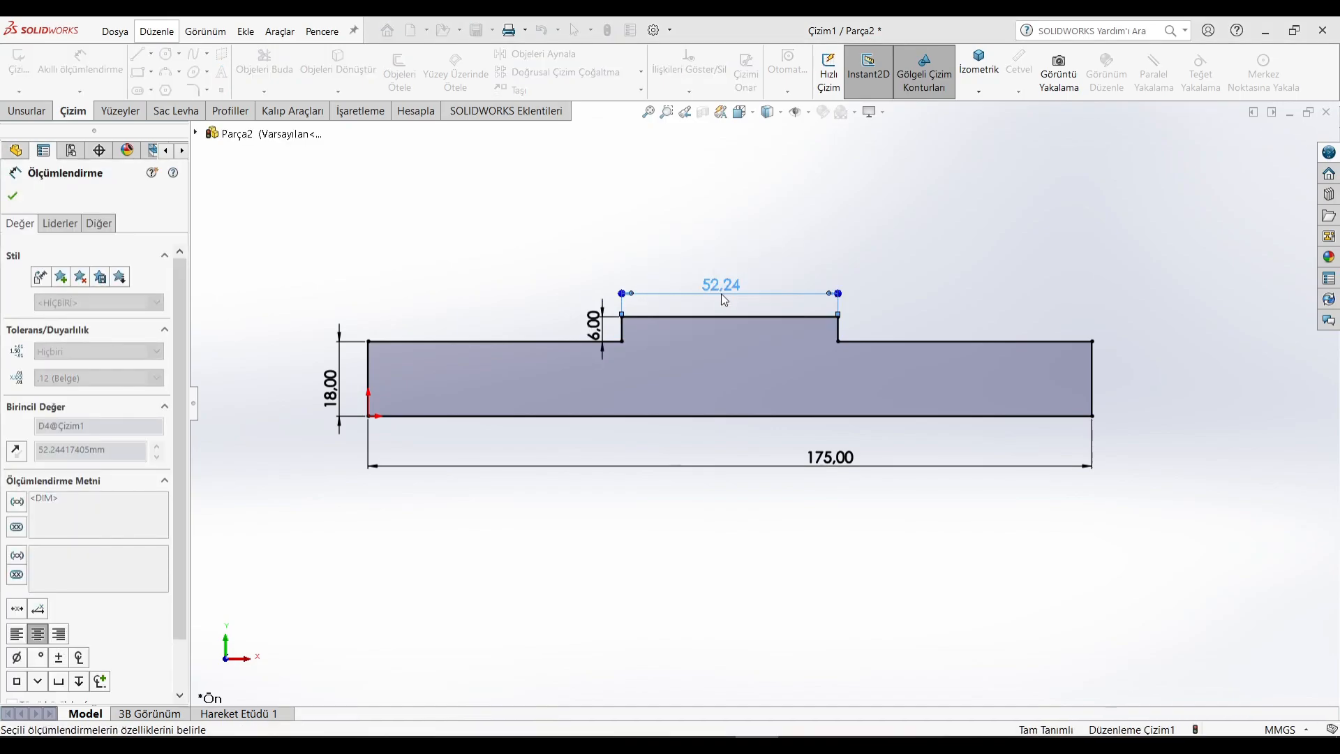
text(83)
key(Return)
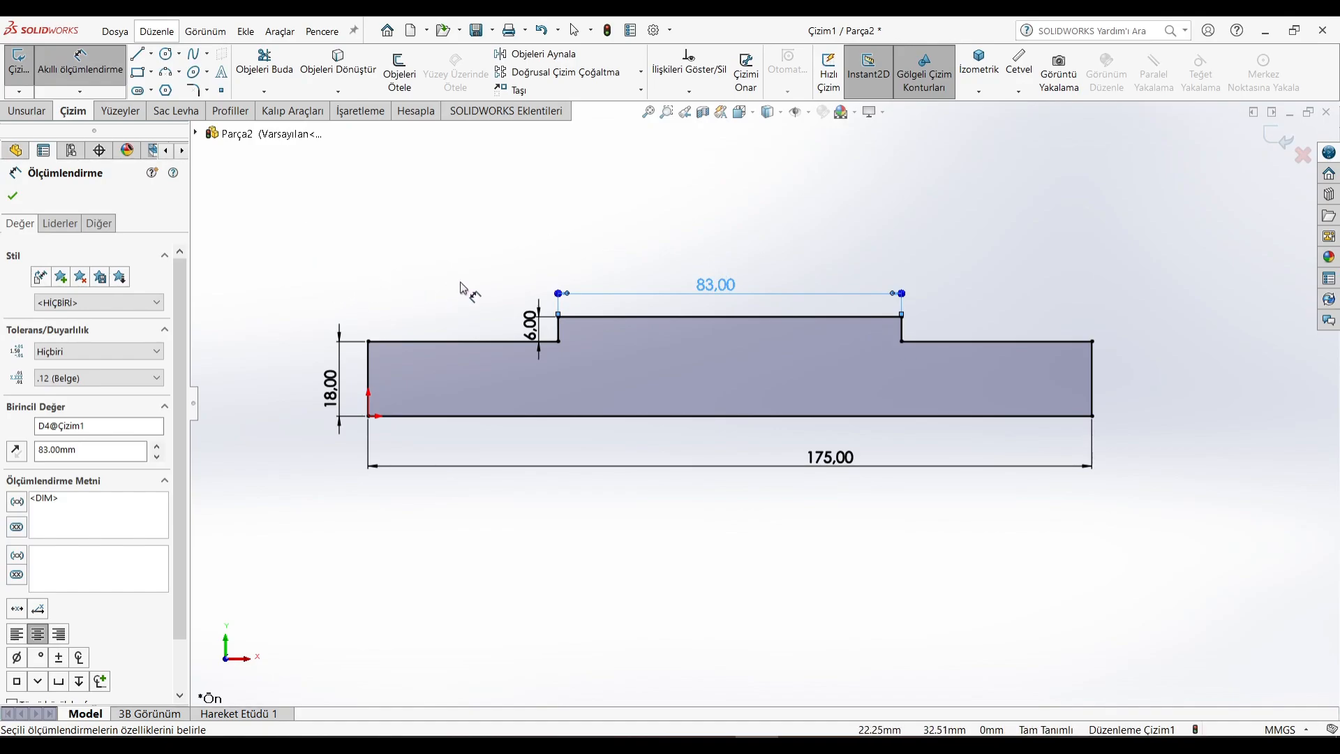
right_click(413, 197)
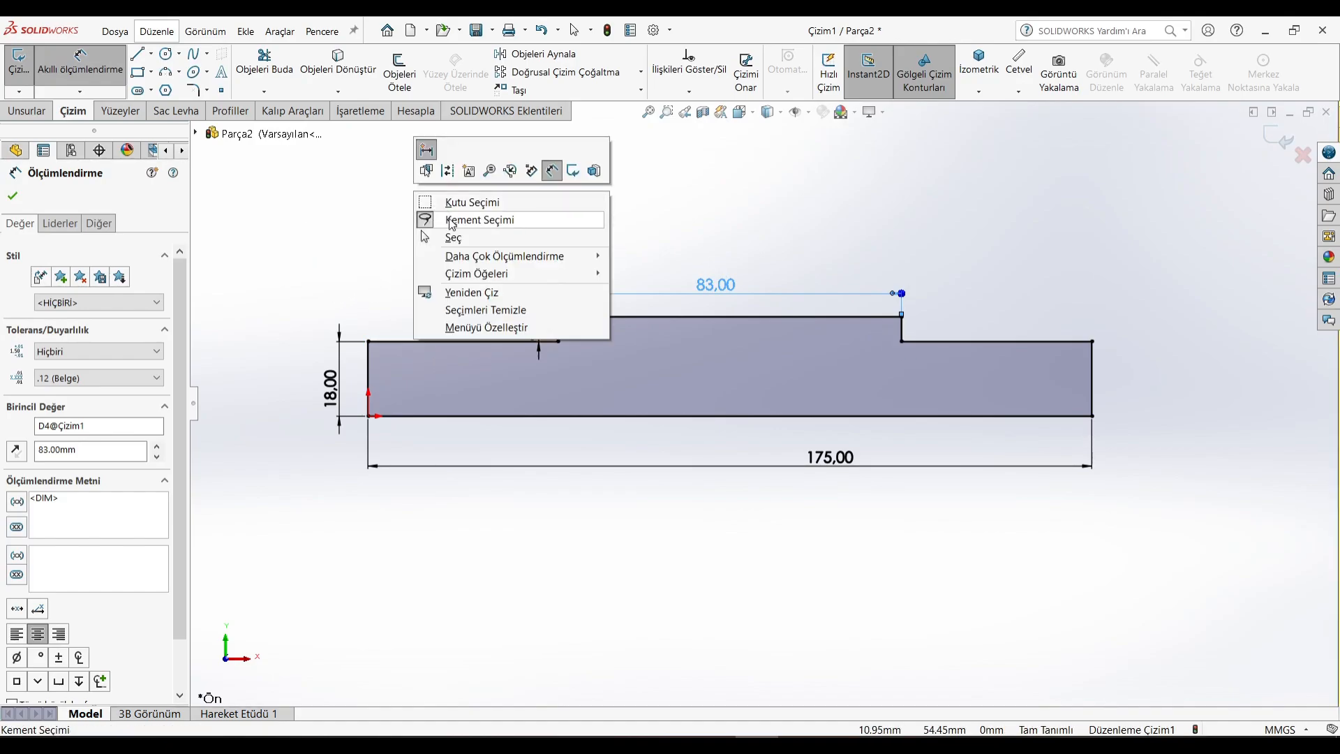
click(419, 237)
Check the overall width in the reference drawing and extrude the stepped profile symmetrically about its mid plane to 90 mm
click(28, 110)
click(37, 84)
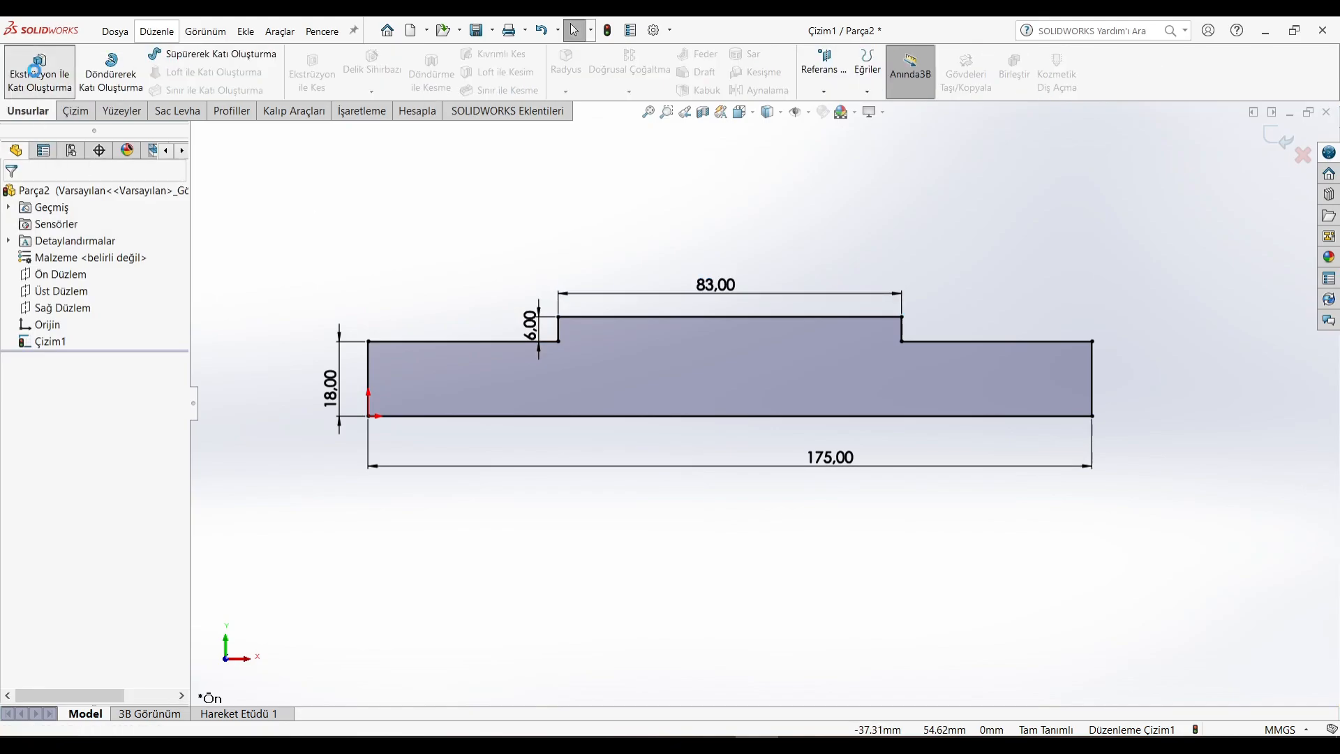
key(alt+Tab)
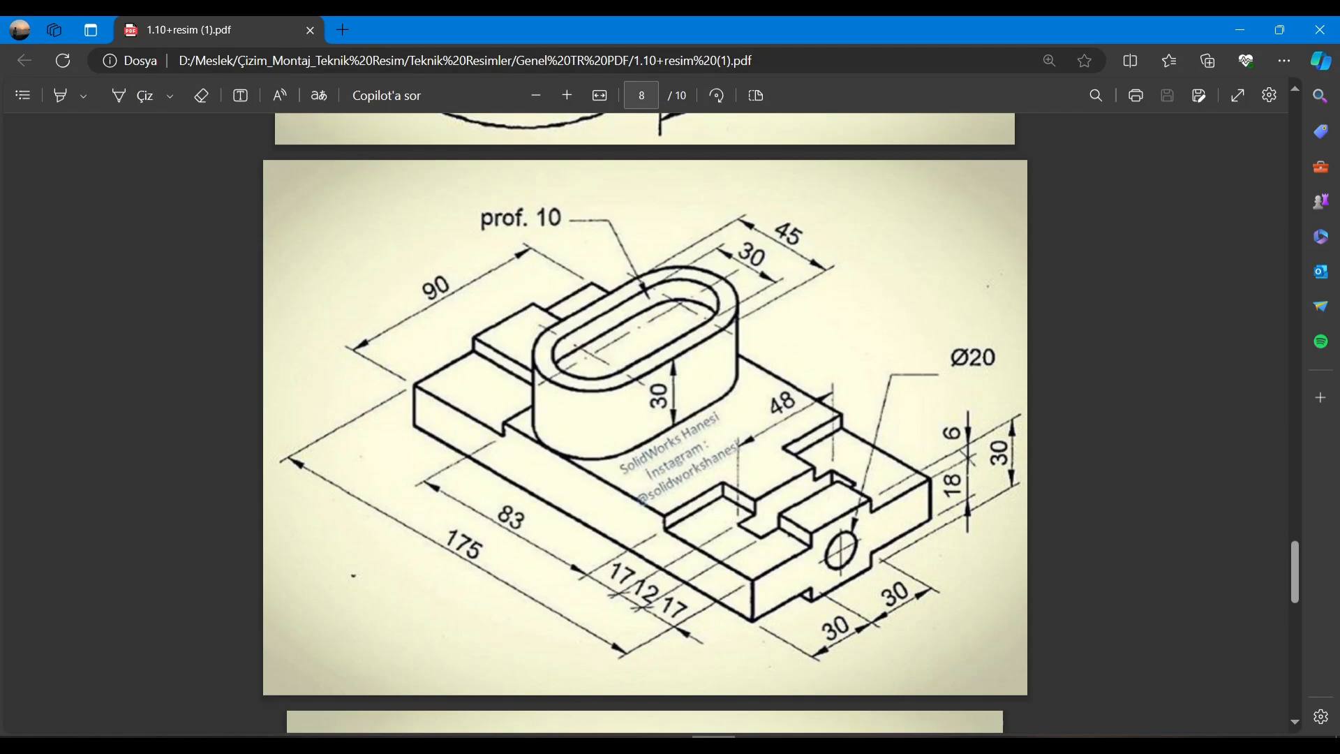
key(alt+Tab)
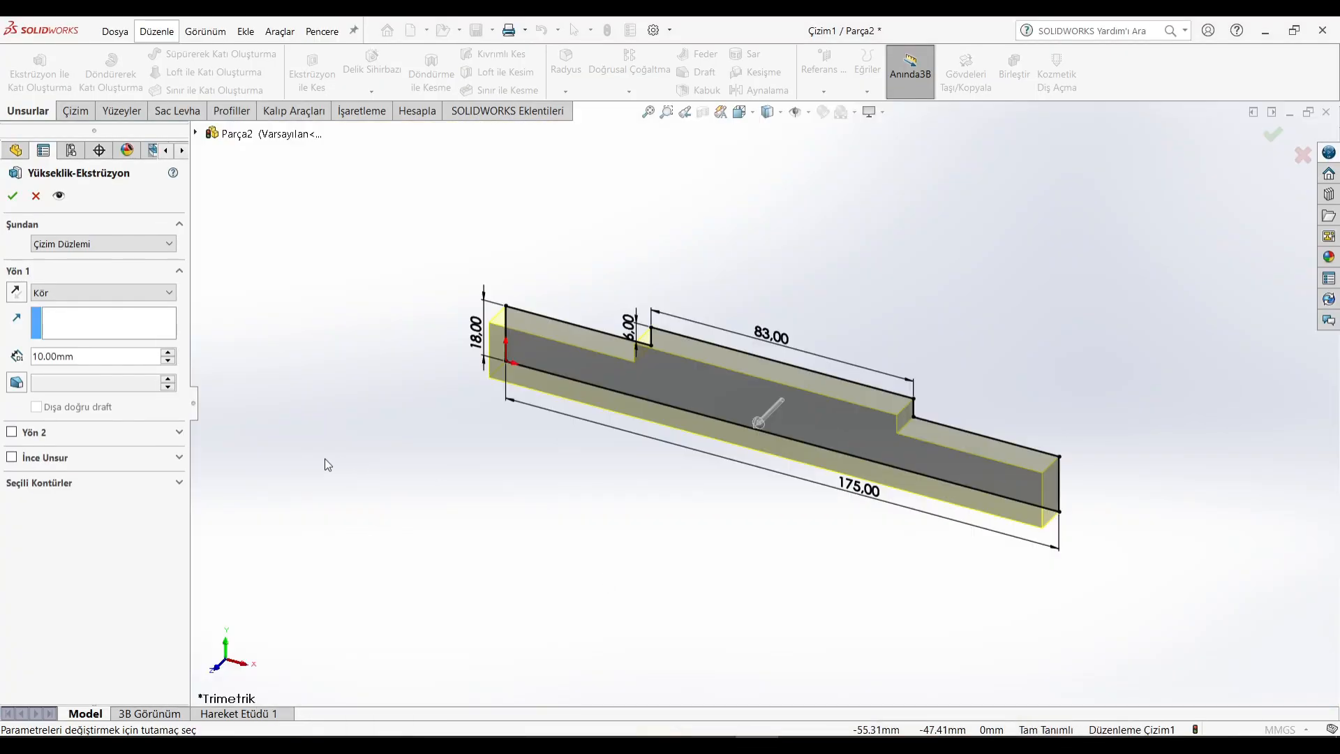
click(25, 300)
click(91, 293)
click(56, 368)
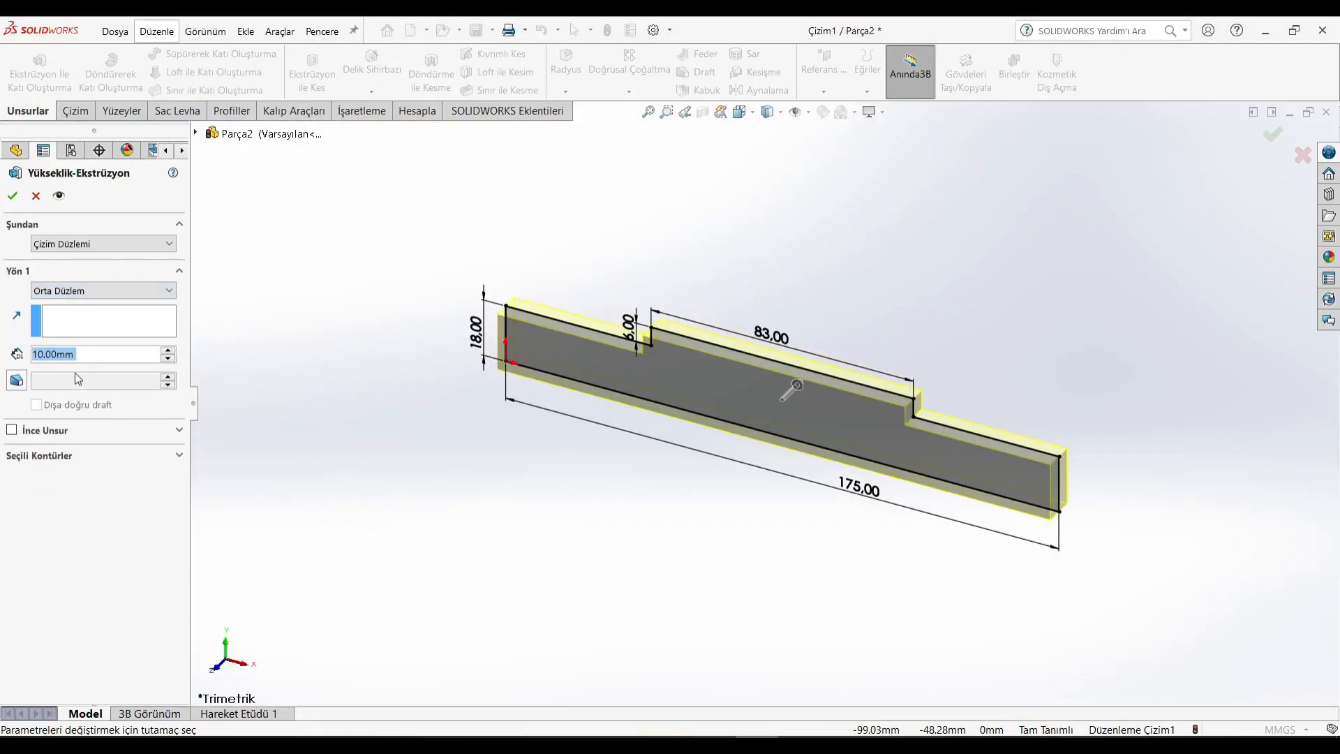
text(90)
key(Return)
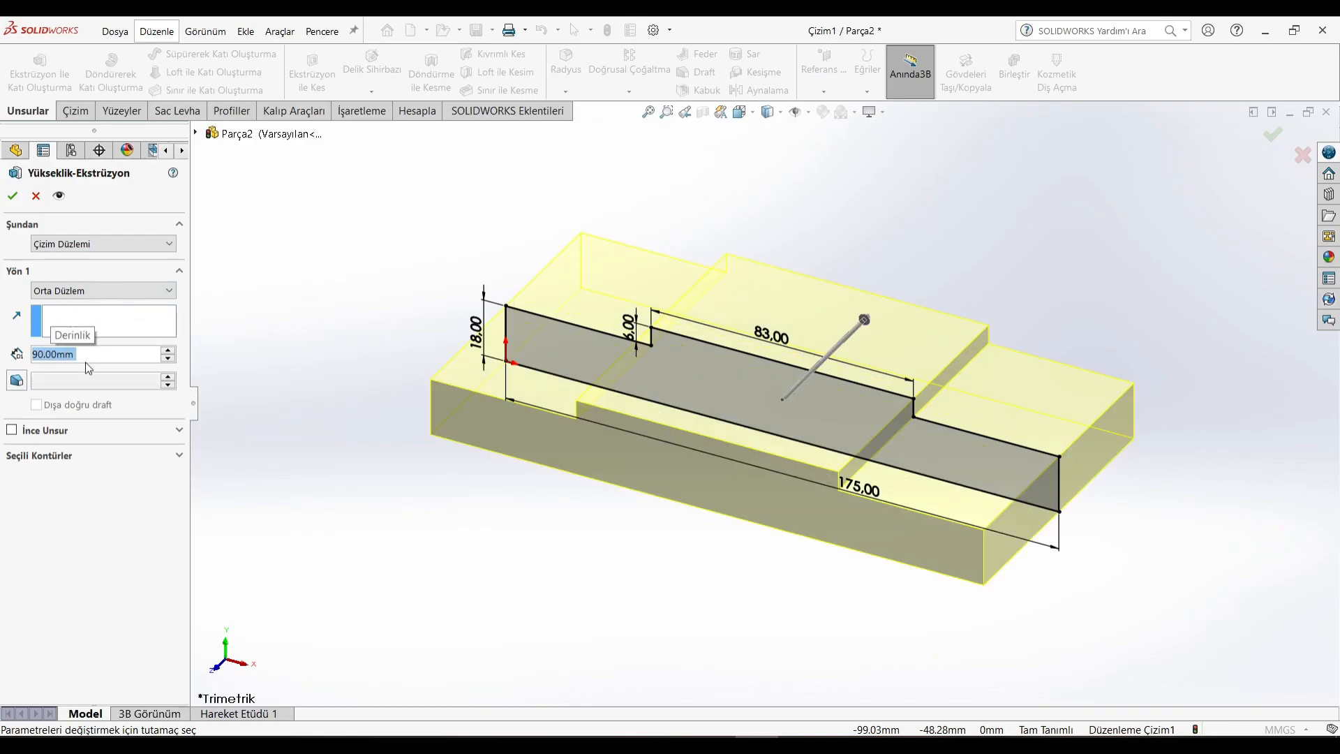
click(10, 196)
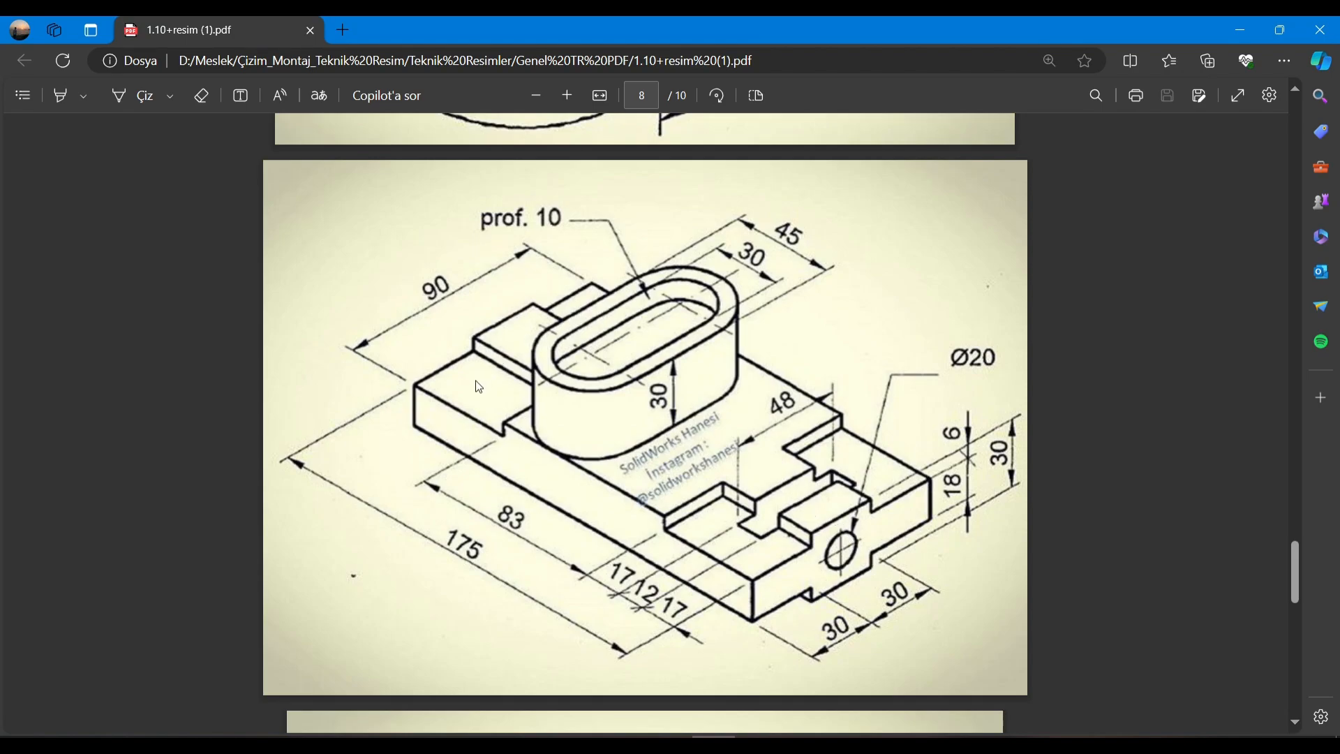
On the plate's right end face, sketch a rectangle about 33 mm wide between the shoulder edge and the raised block's top edge
click(1240, 32)
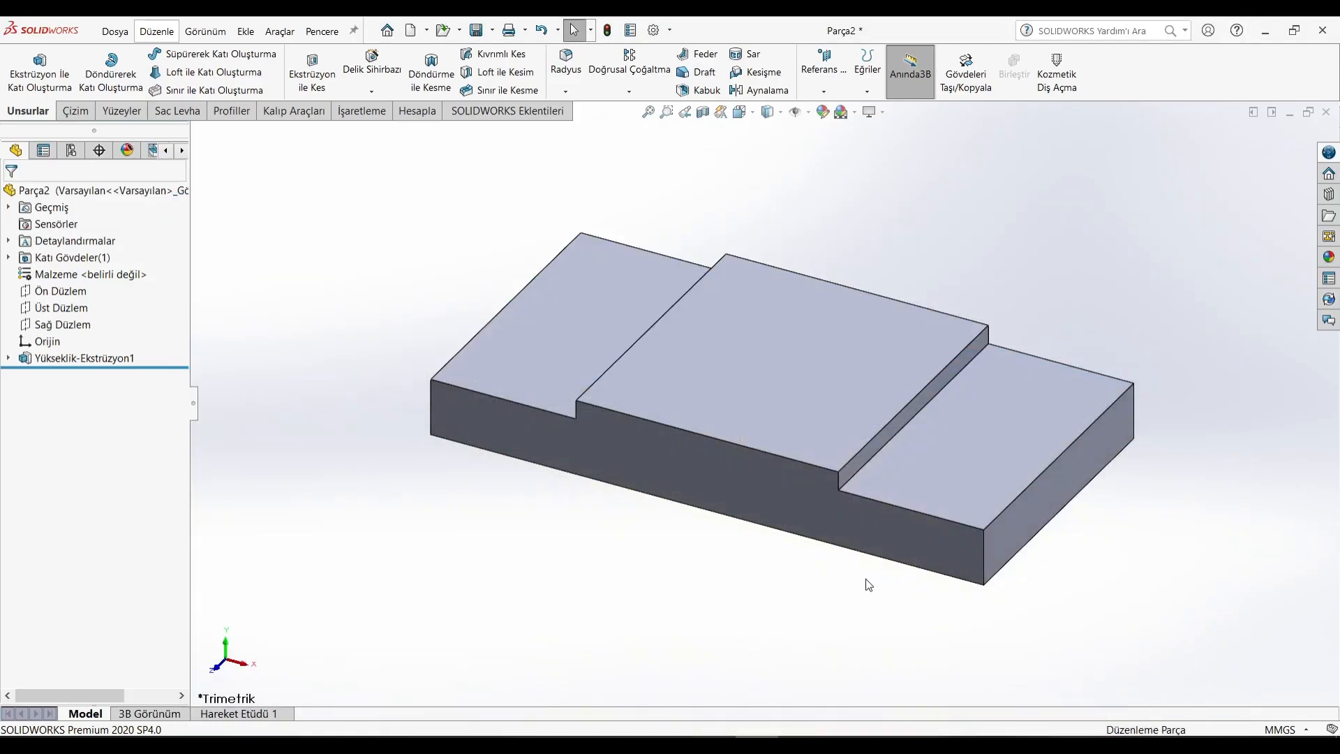
right_click(1015, 538)
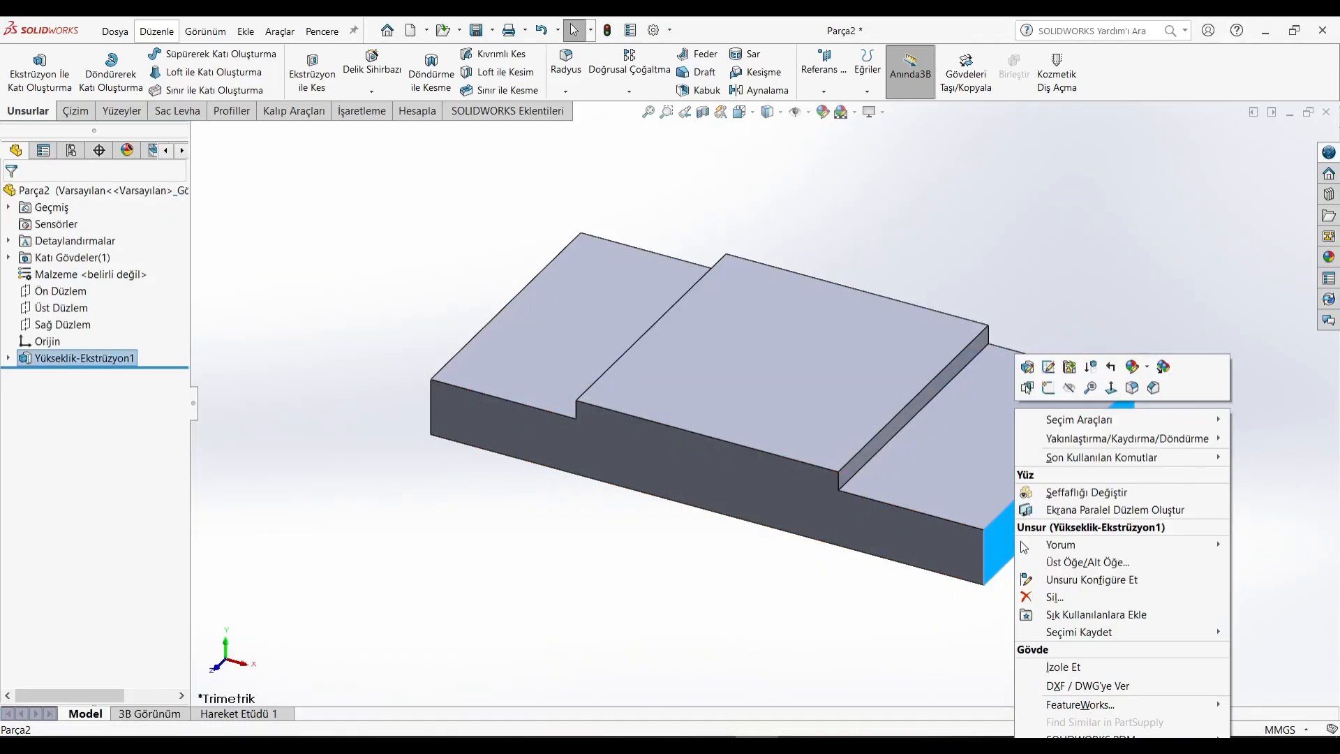
click(1111, 387)
right_click(906, 454)
click(940, 387)
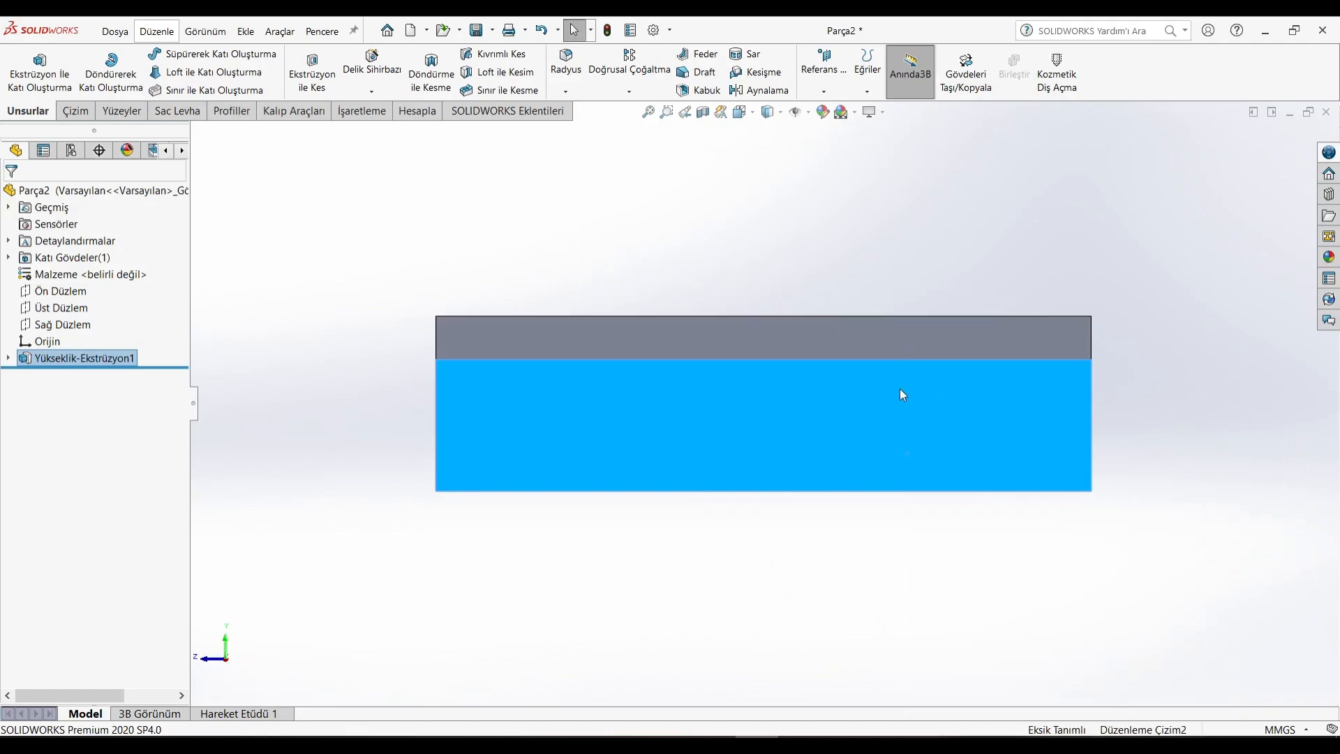
click(713, 747)
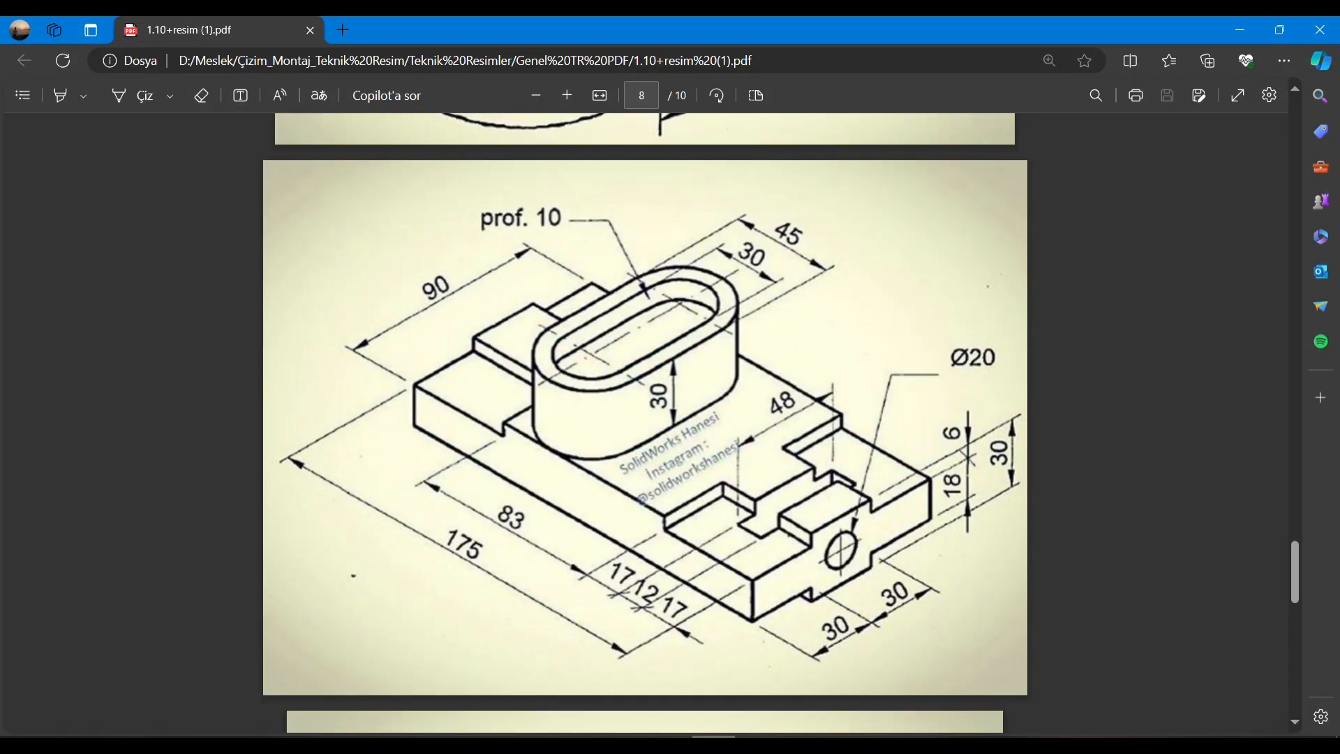
click(713, 747)
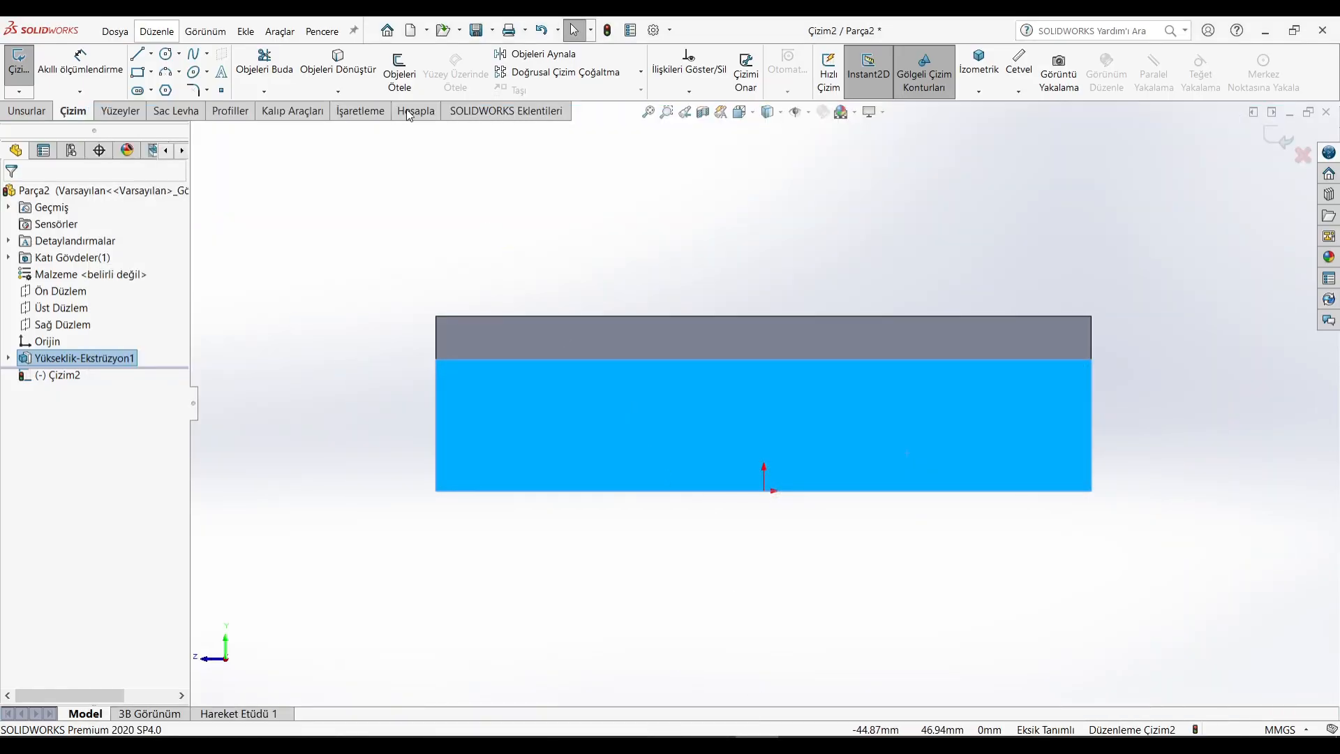
click(634, 316)
click(877, 361)
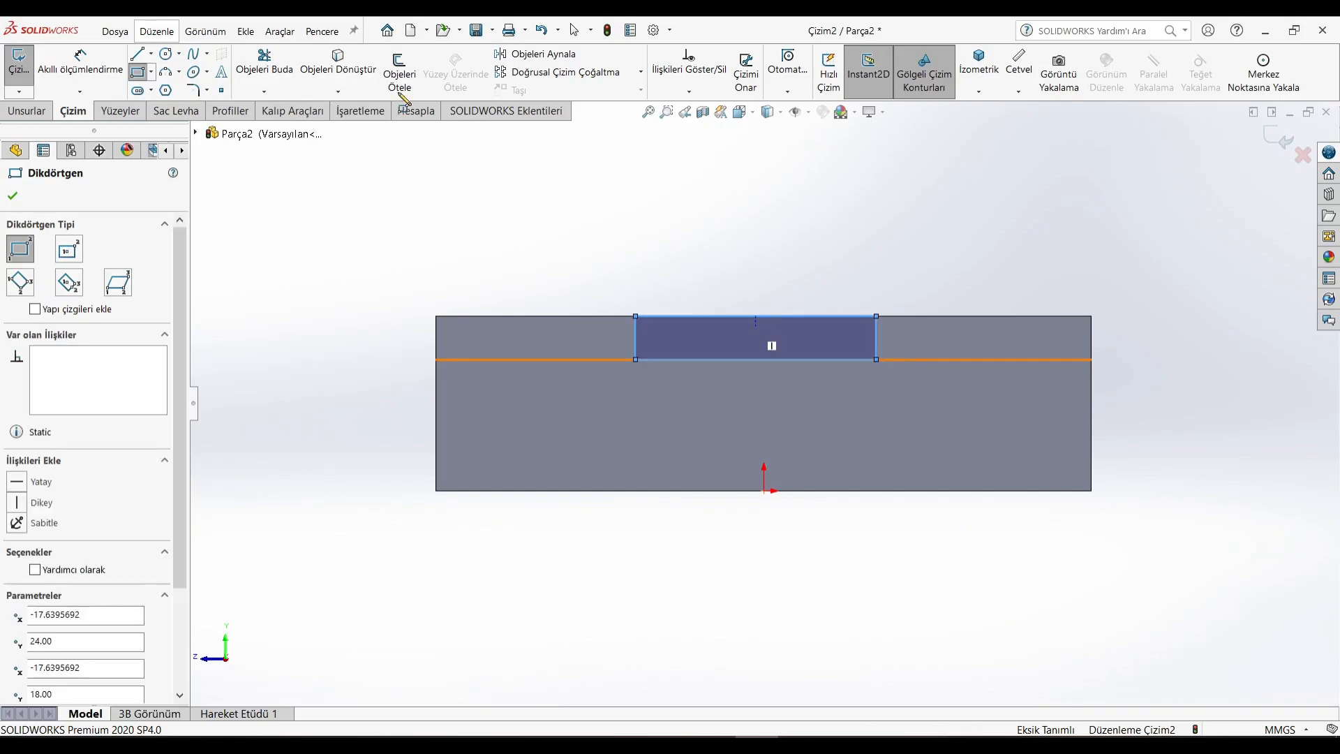
Check the reference drawing and dimension the rectangle's width to 30 mm
click(76, 63)
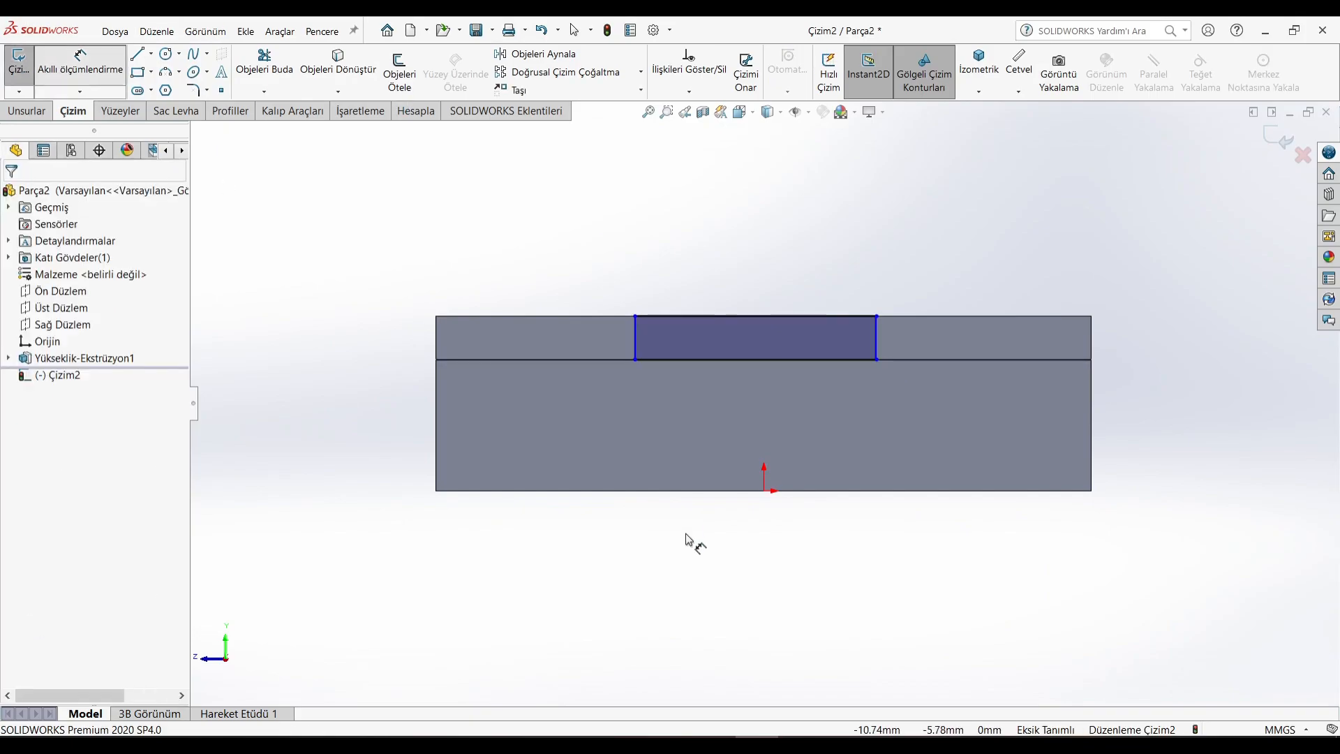
click(635, 342)
click(620, 343)
click(767, 411)
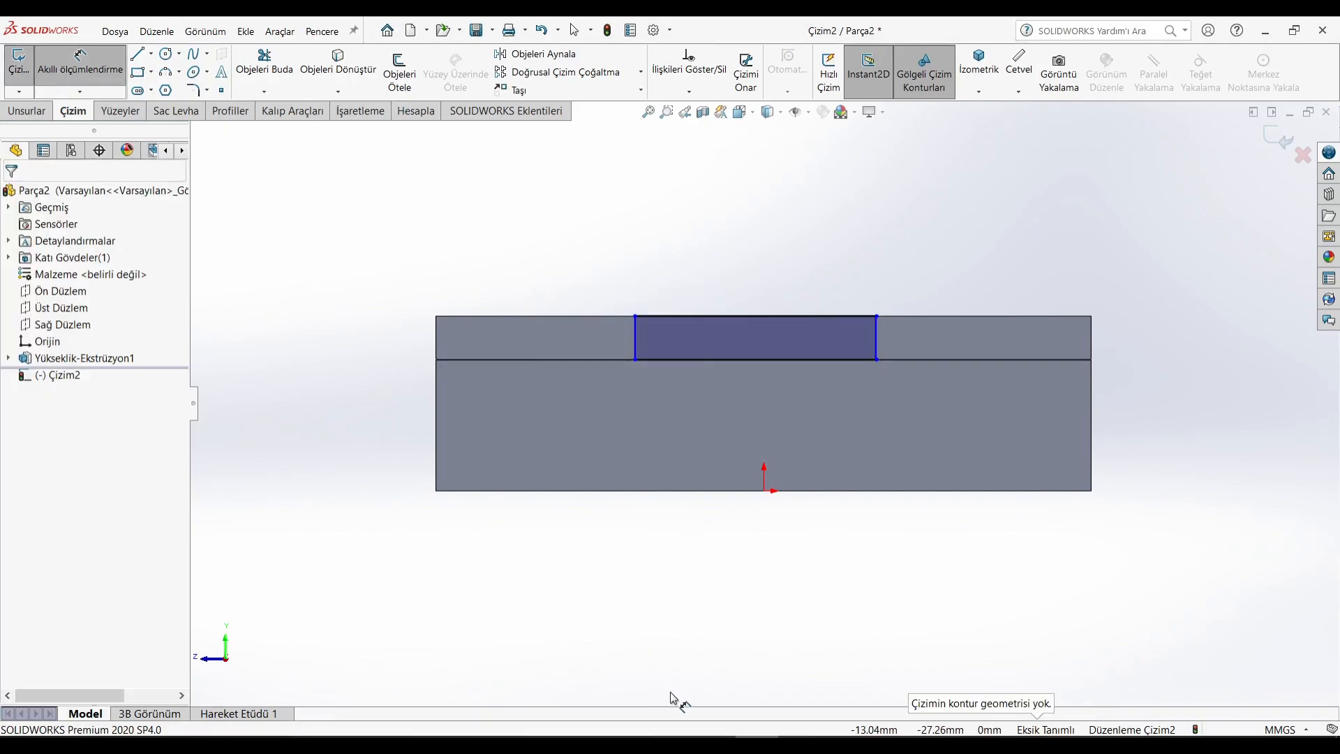
click(714, 746)
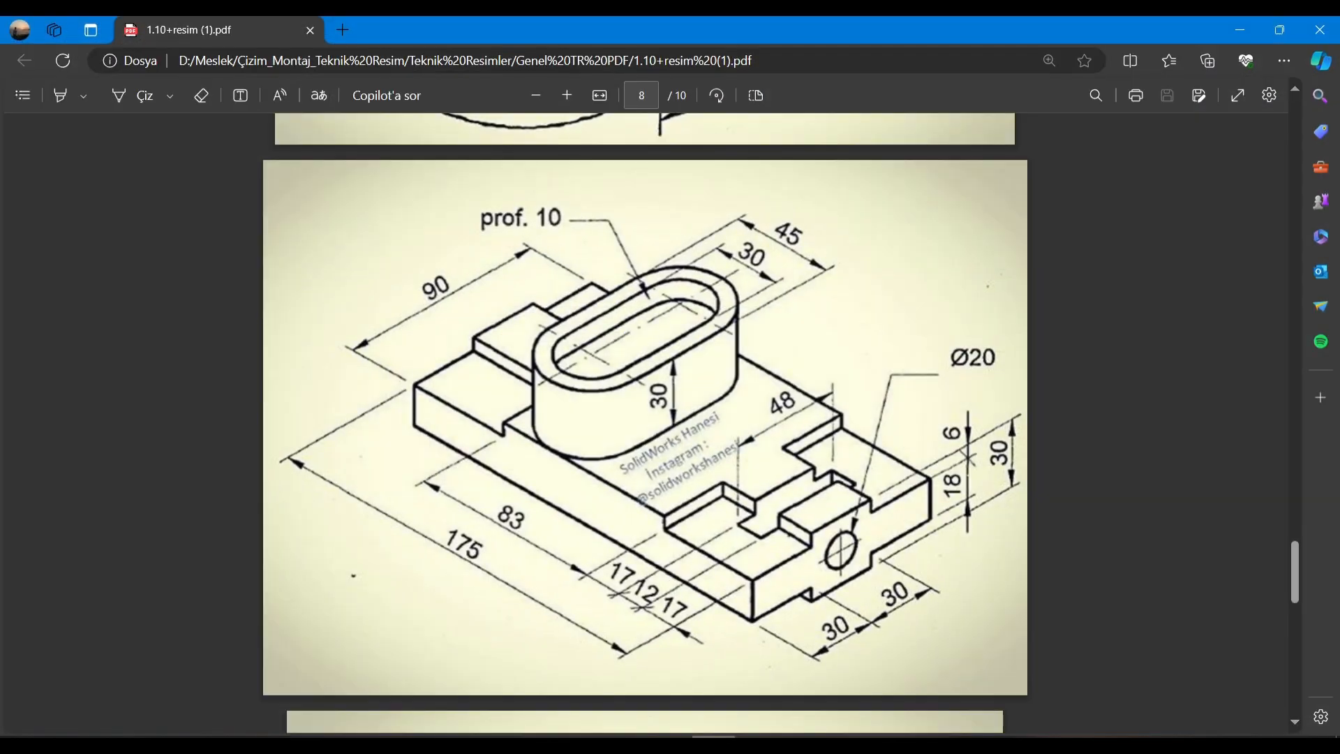
key(alt+Tab)
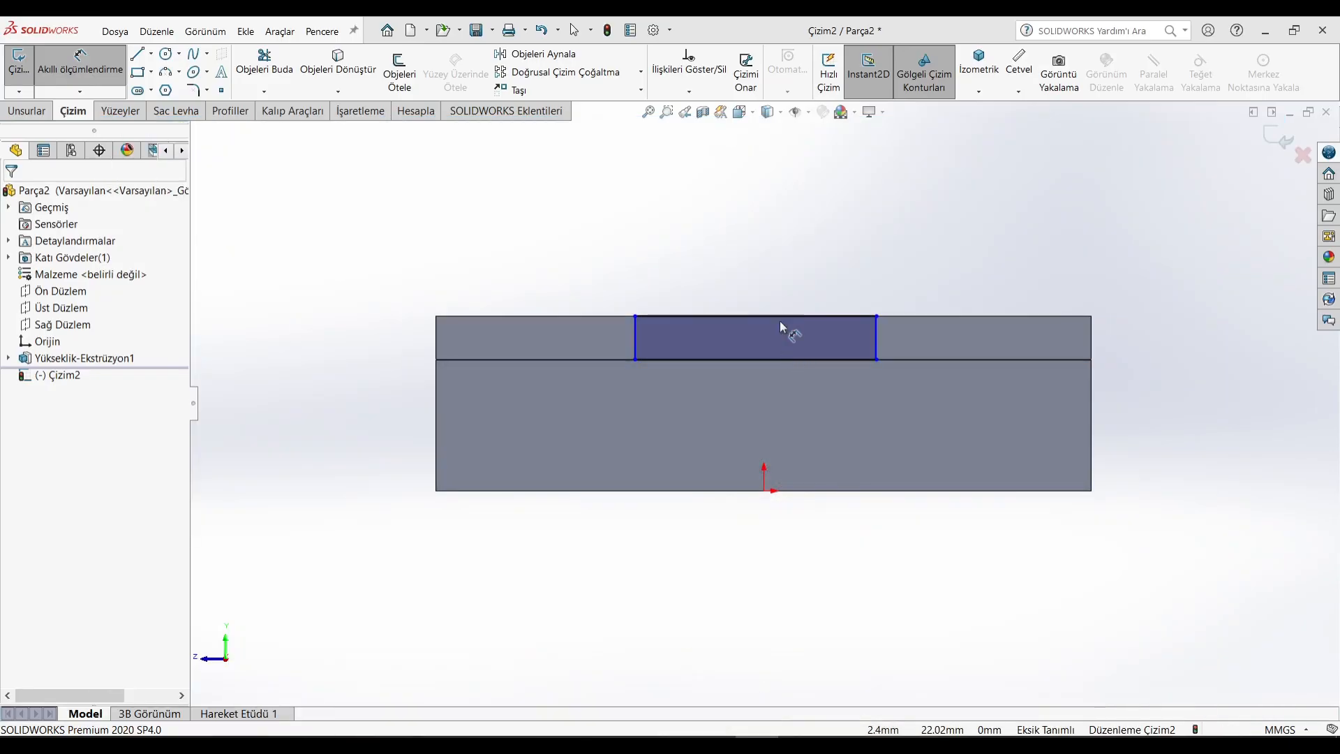
click(744, 316)
click(741, 301)
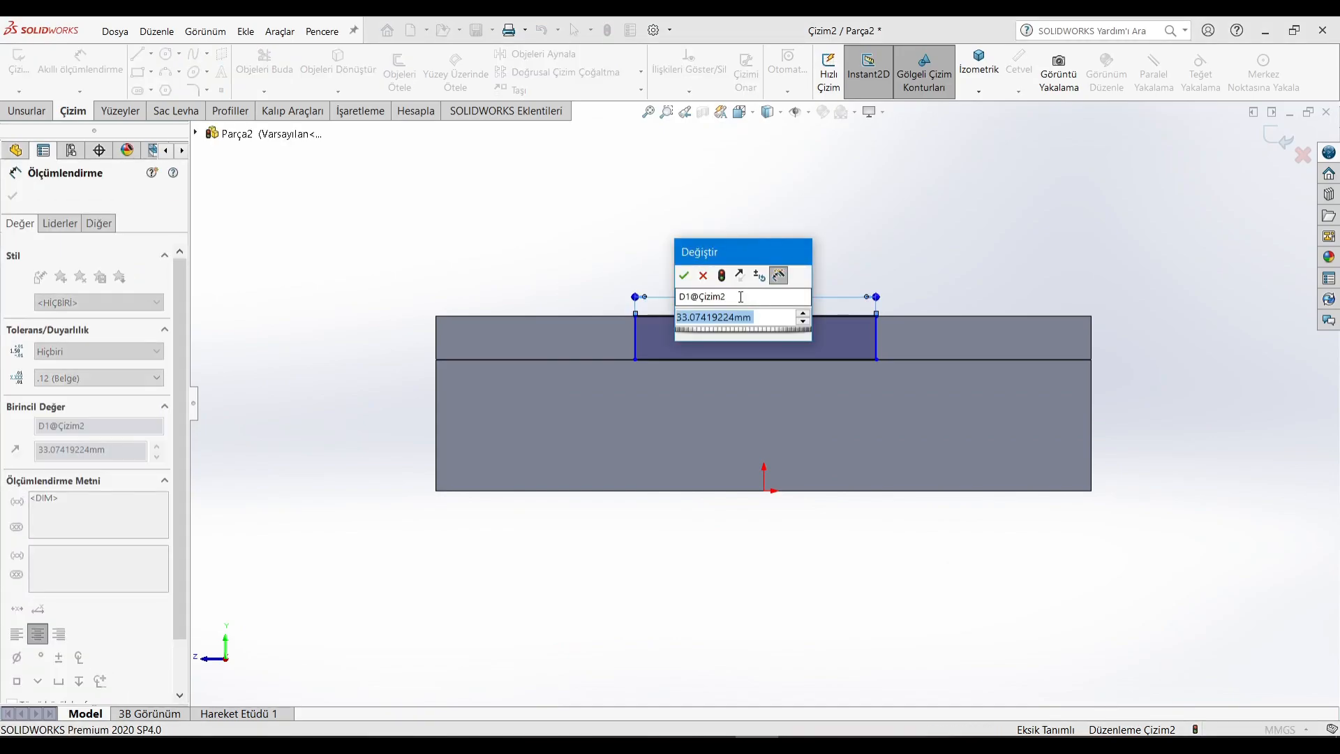
text(30)
key(Return)
Dimension the horizontal distance from the rectangle's left side to the origin as 15 mm
click(635, 343)
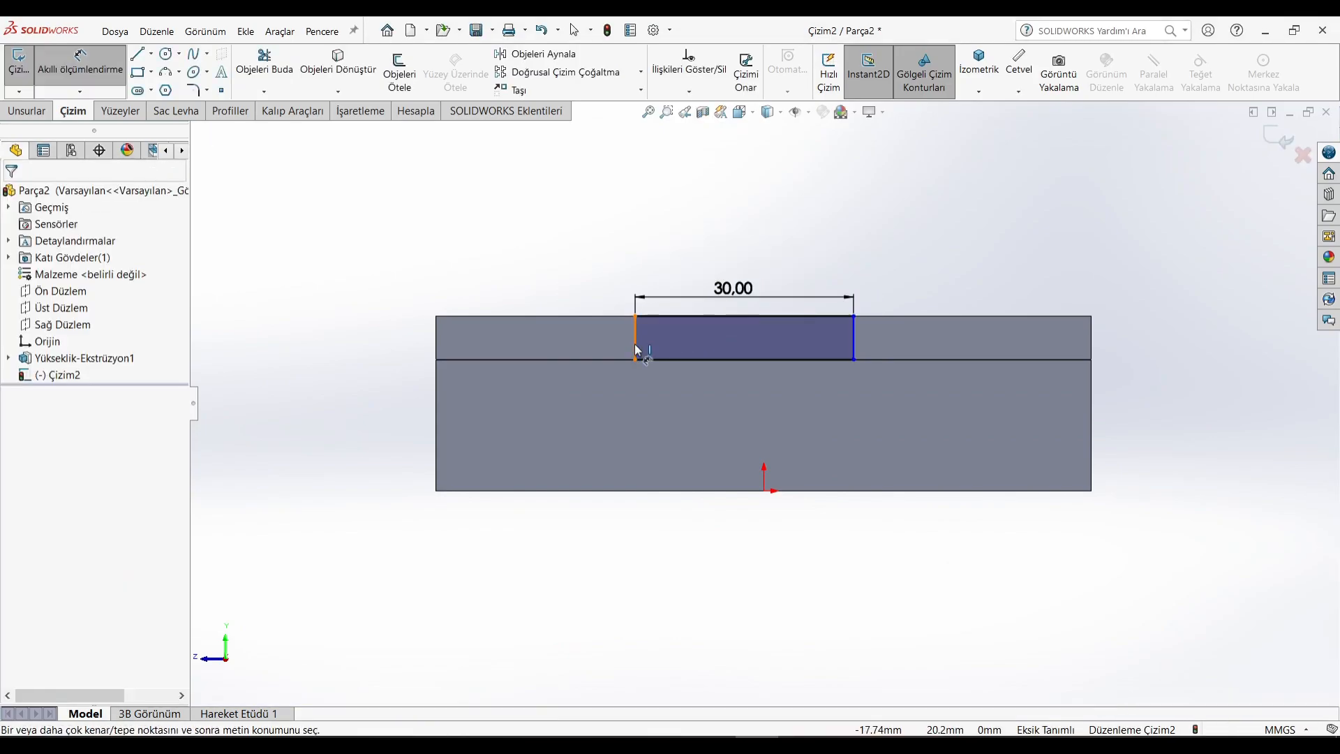
click(766, 493)
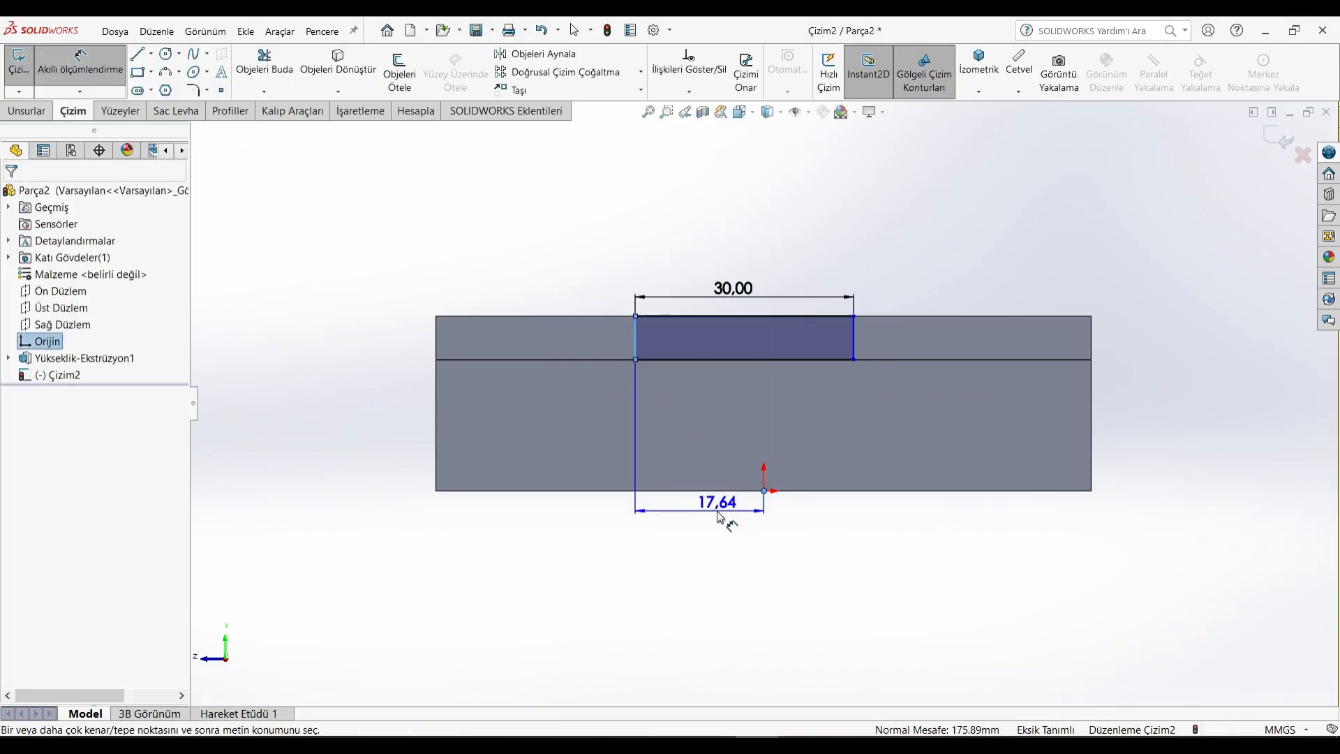
click(727, 505)
text(15)
key(Return)
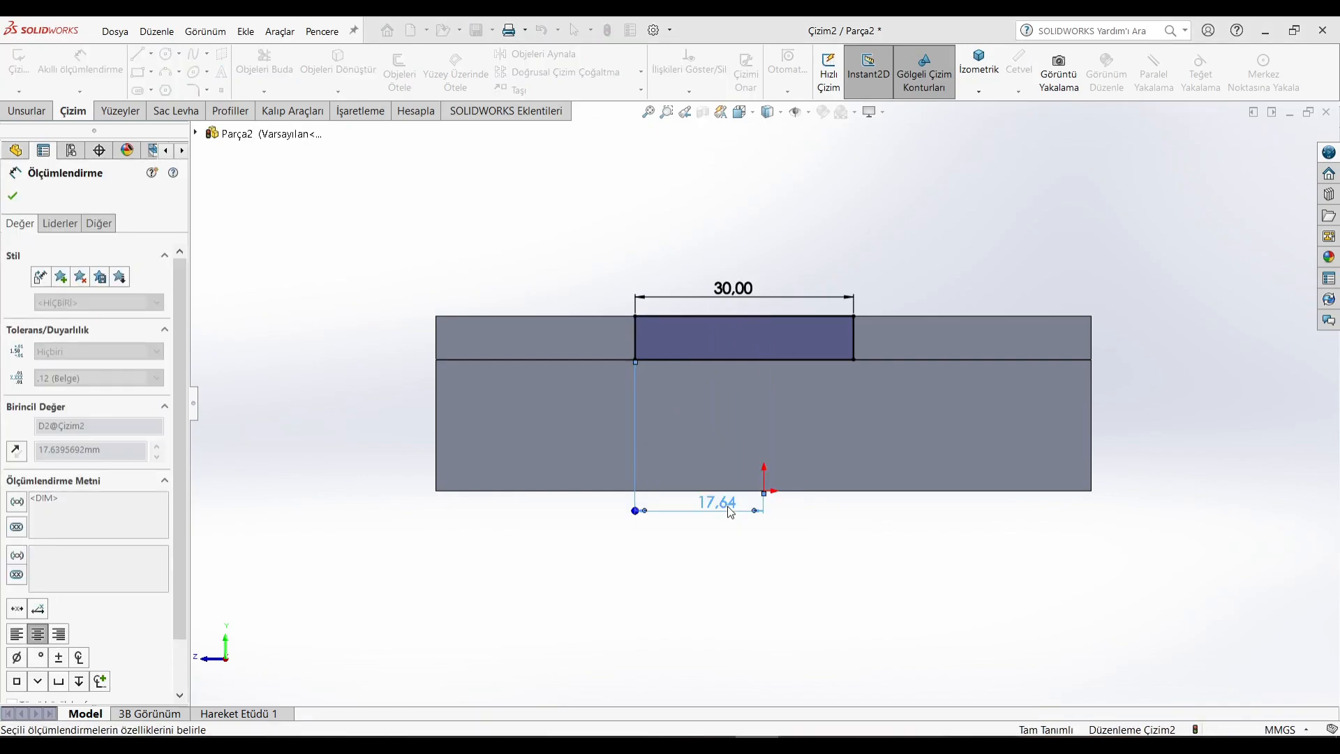
Extrude the 30 mm rectangle up to the plate's opposite end face, merging it with the body
click(27, 111)
click(23, 91)
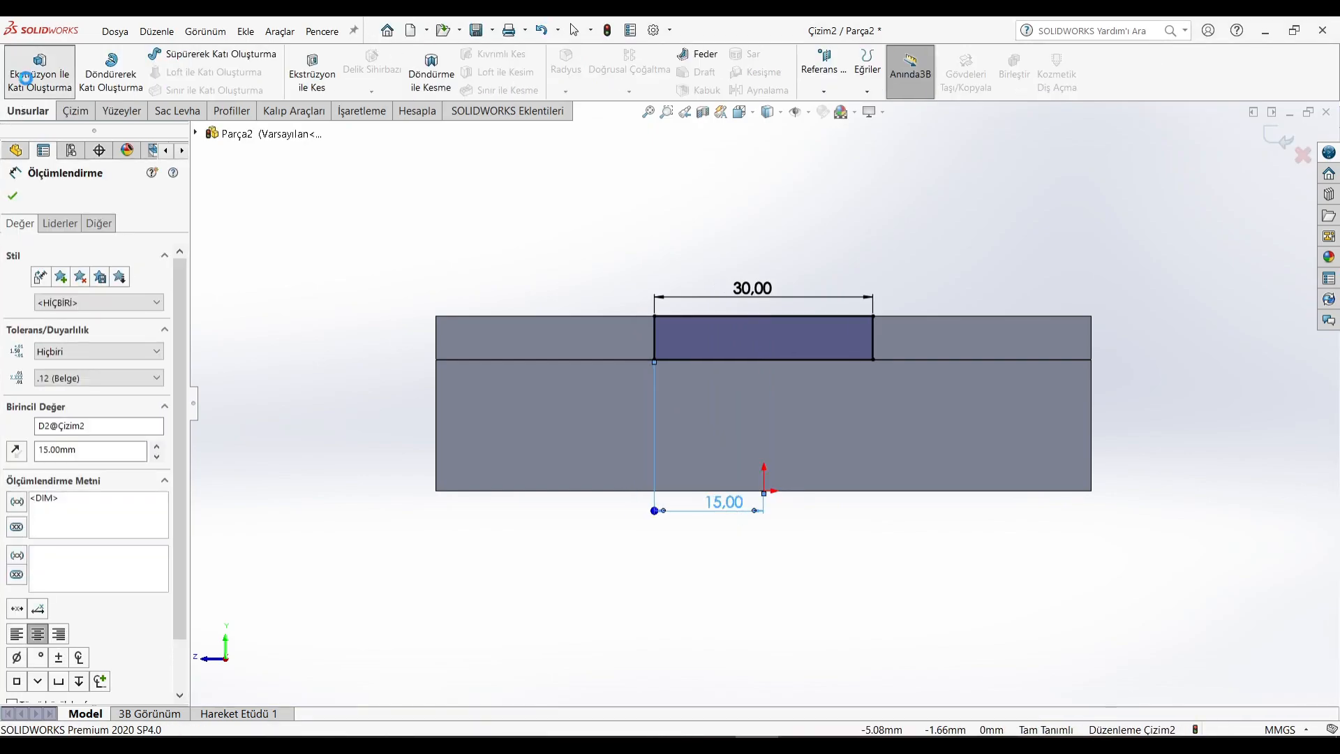
click(104, 293)
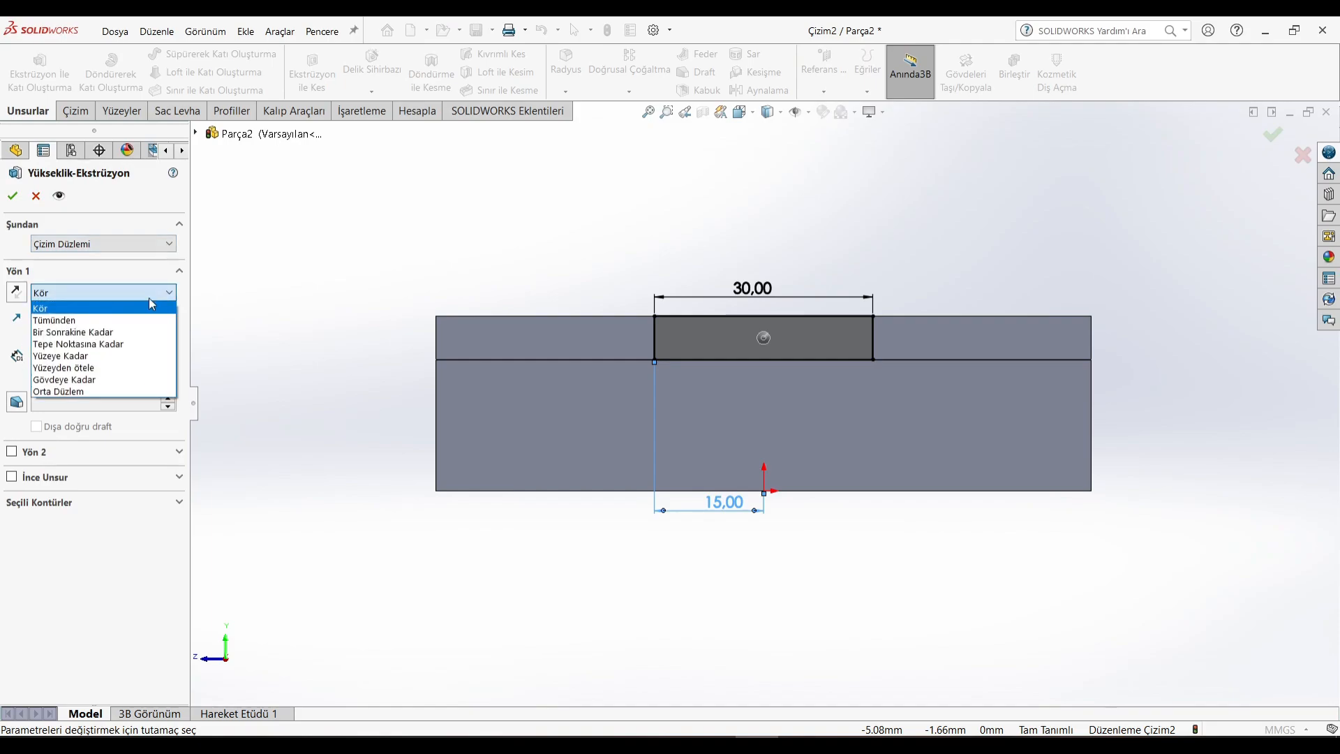
click(77, 338)
scroll(475, 336, up, 5)
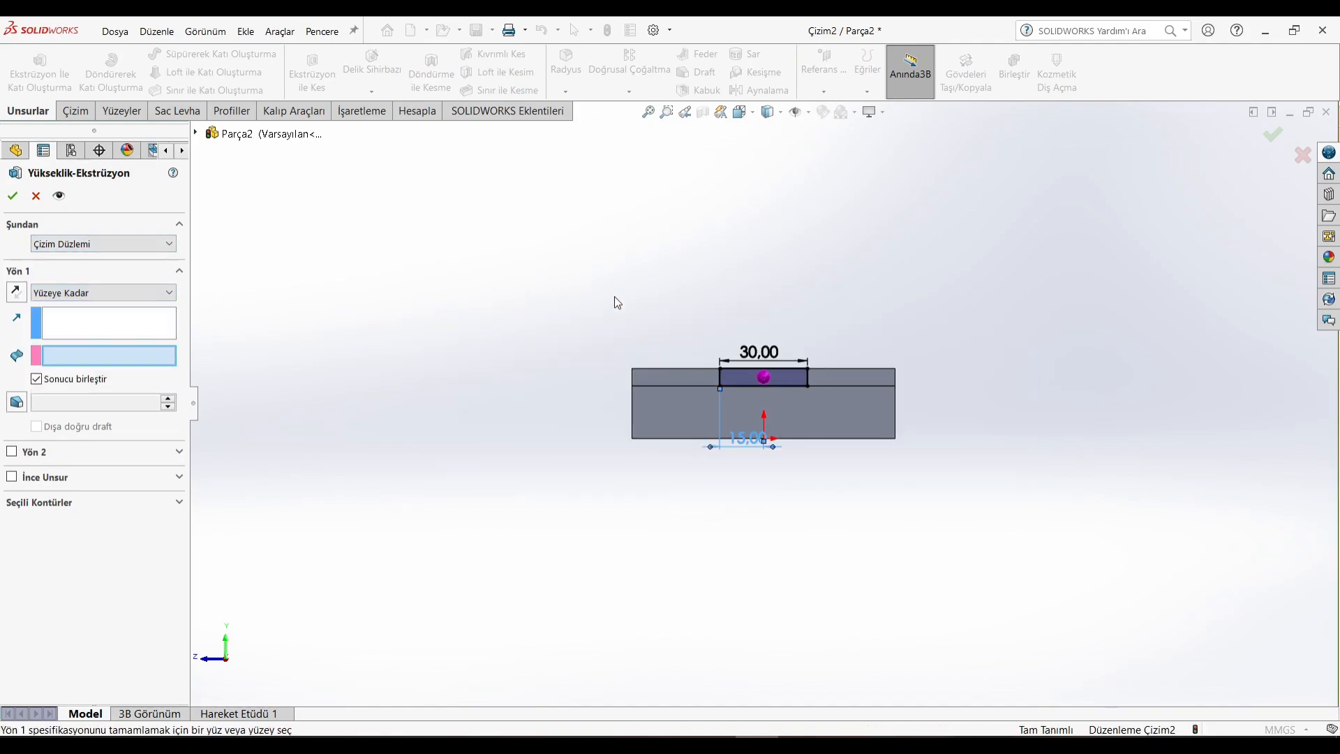
middle_drag(614, 296, 817, 349)
middle_drag(628, 389, 743, 381)
click(617, 437)
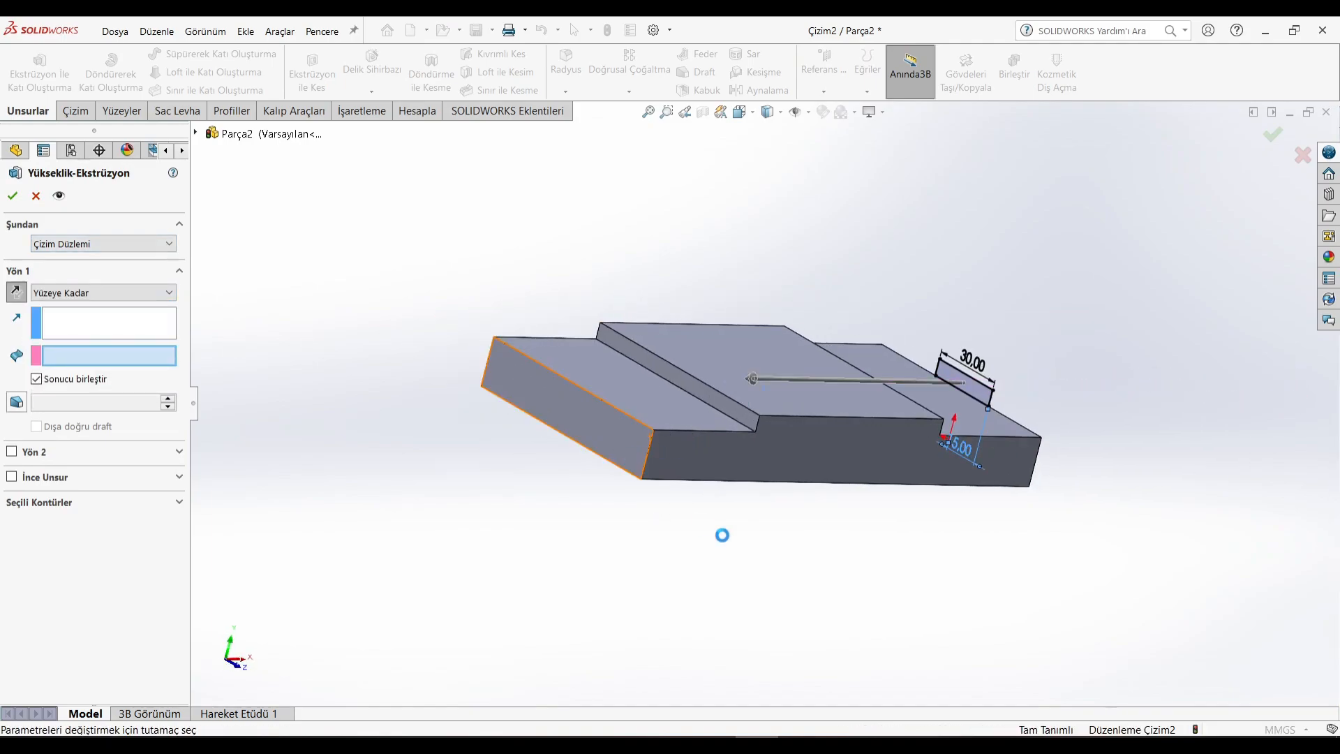
middle_drag(732, 542, 640, 550)
click(13, 196)
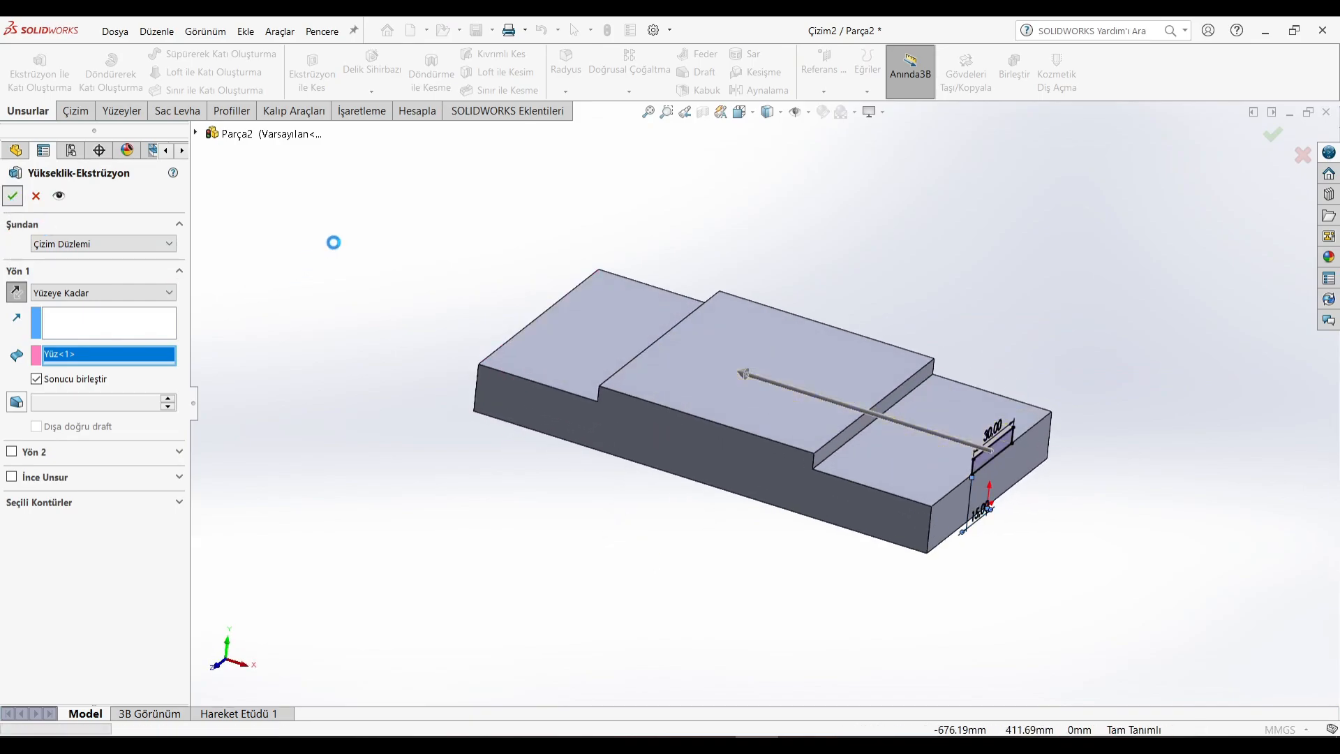
Compare the part in isometric view with the reference drawing and reopen the lengthwise rib's sketch for editing
click(752, 115)
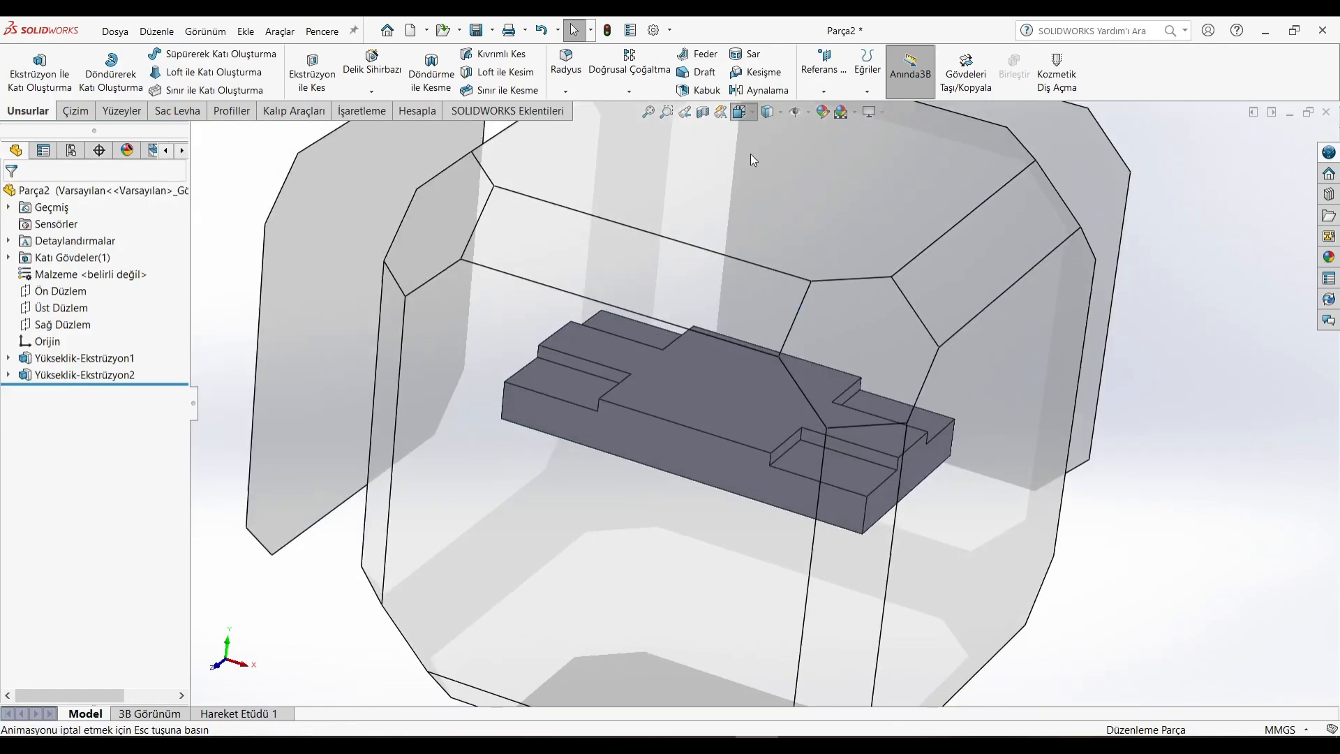
click(640, 417)
key(alt+Tab)
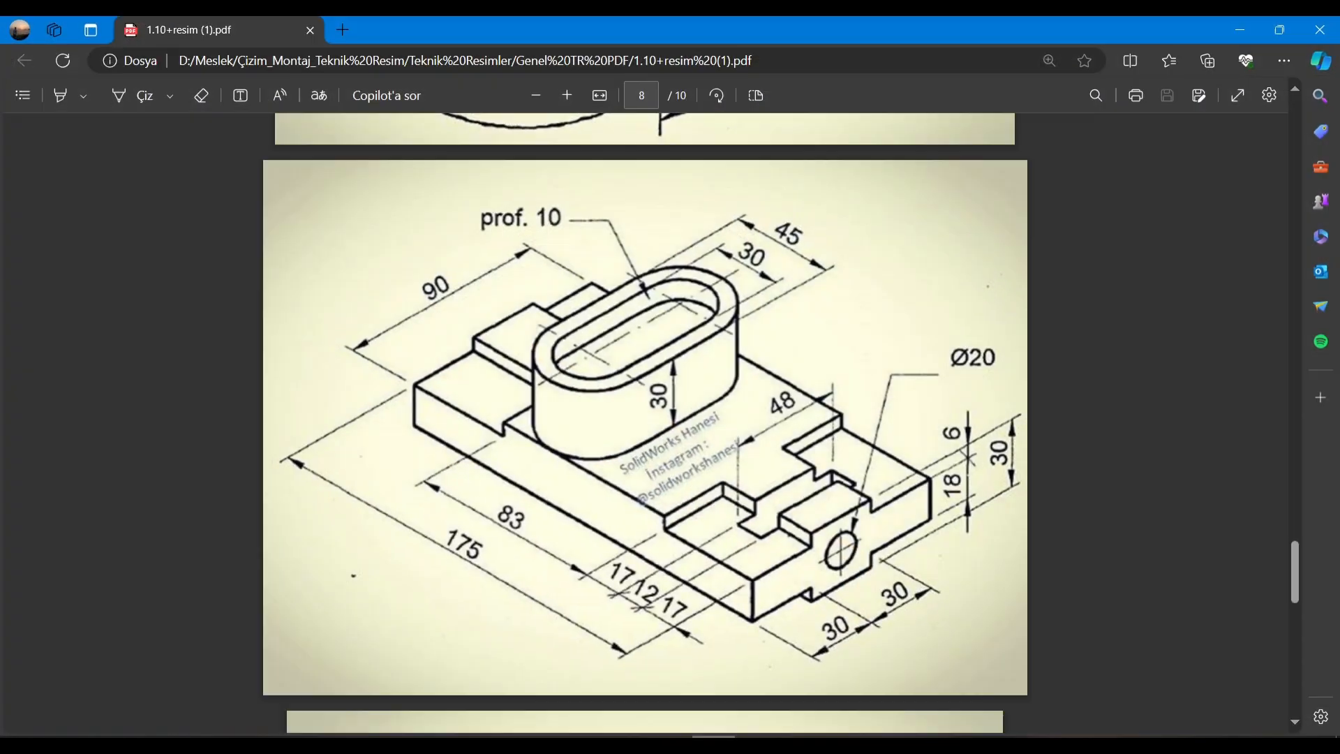
key(alt+Tab)
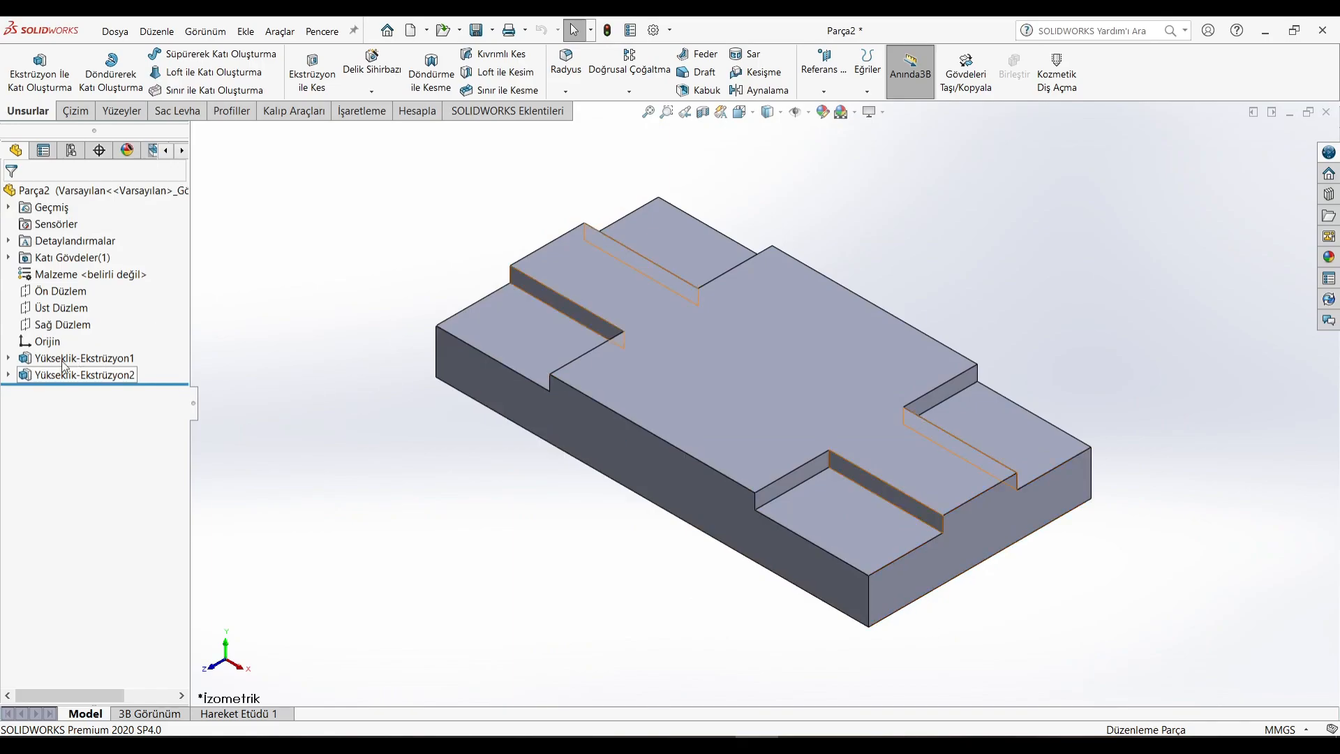
click(48, 381)
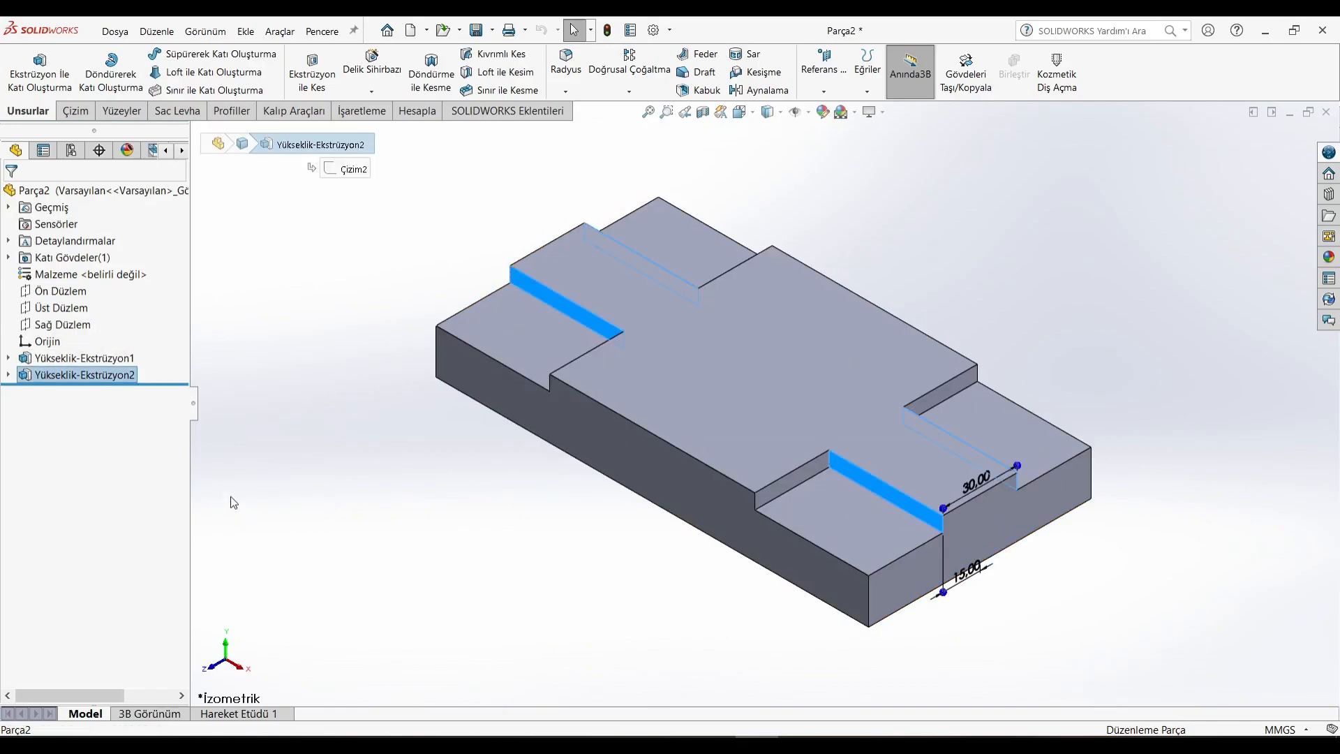
right_click(120, 379)
click(151, 331)
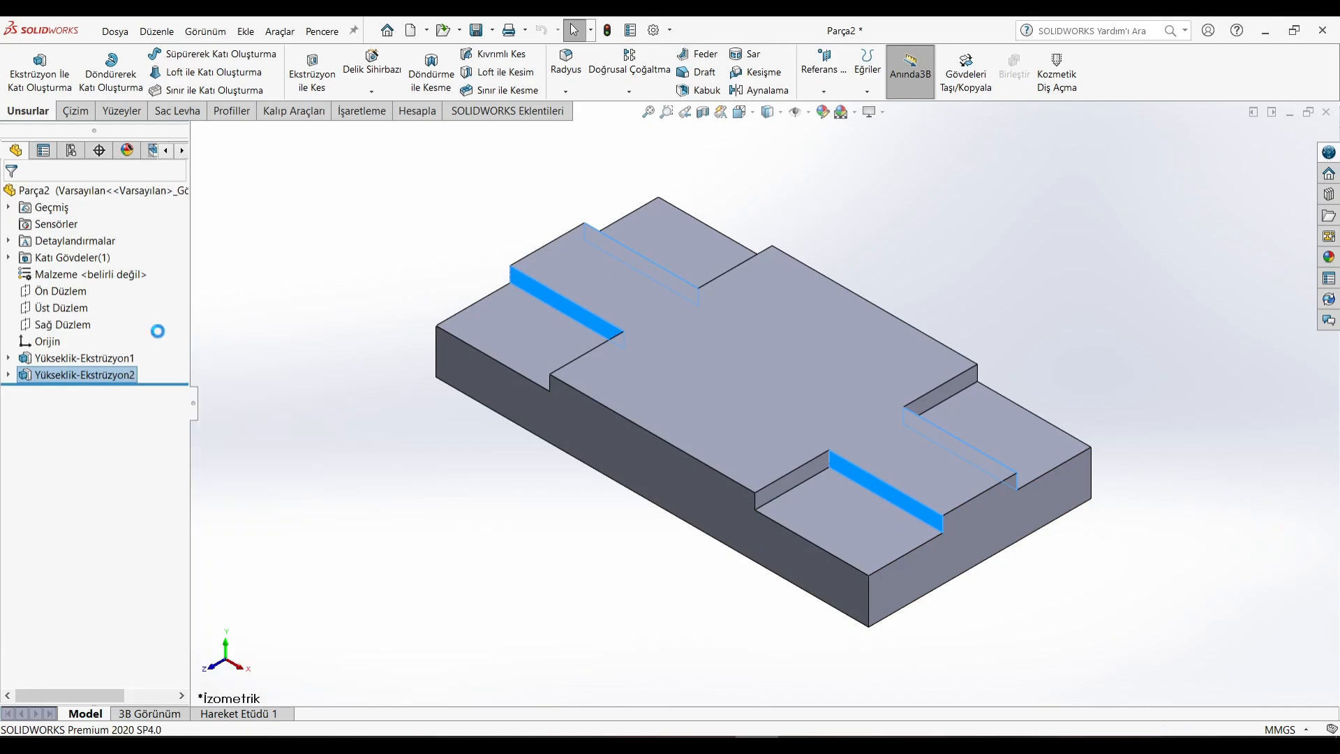
Draw a 24 mm vertical centerline in the rib sketch from the rectangle's top edge midpoint down to the origin
click(743, 117)
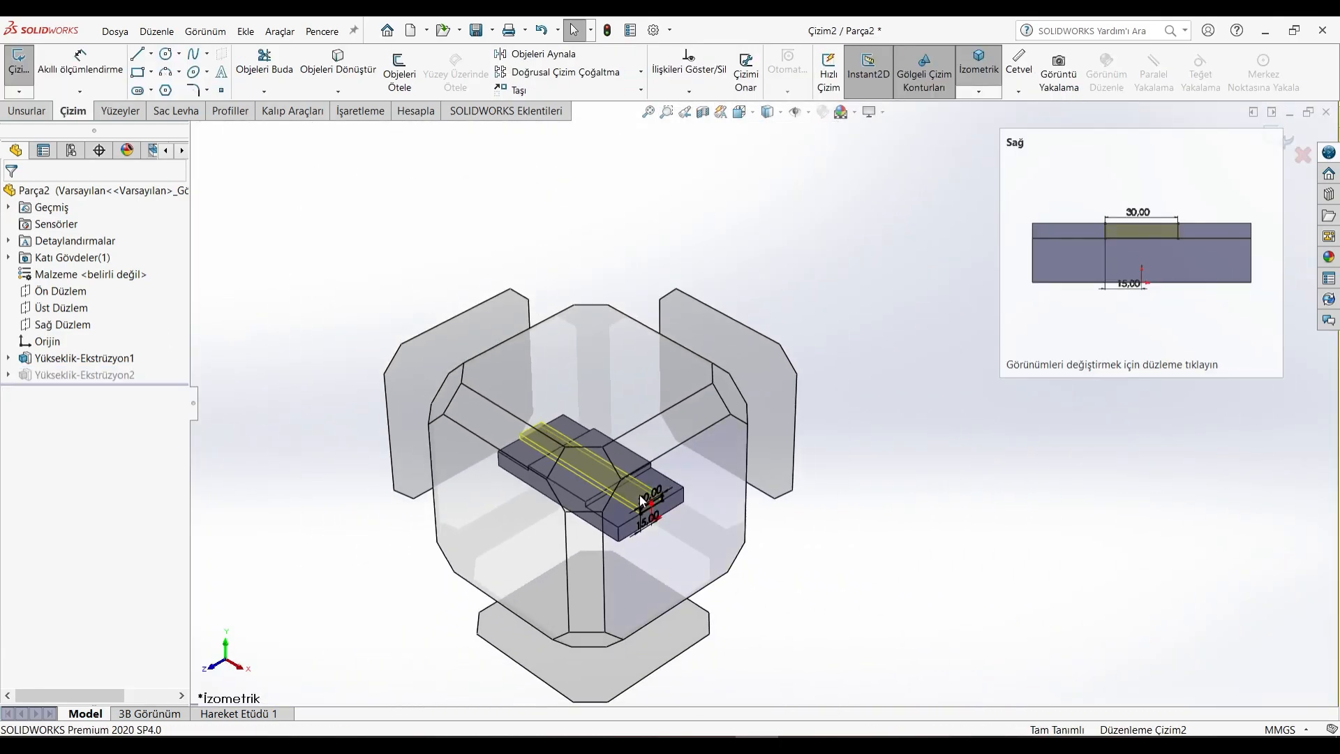
click(821, 454)
click(151, 53)
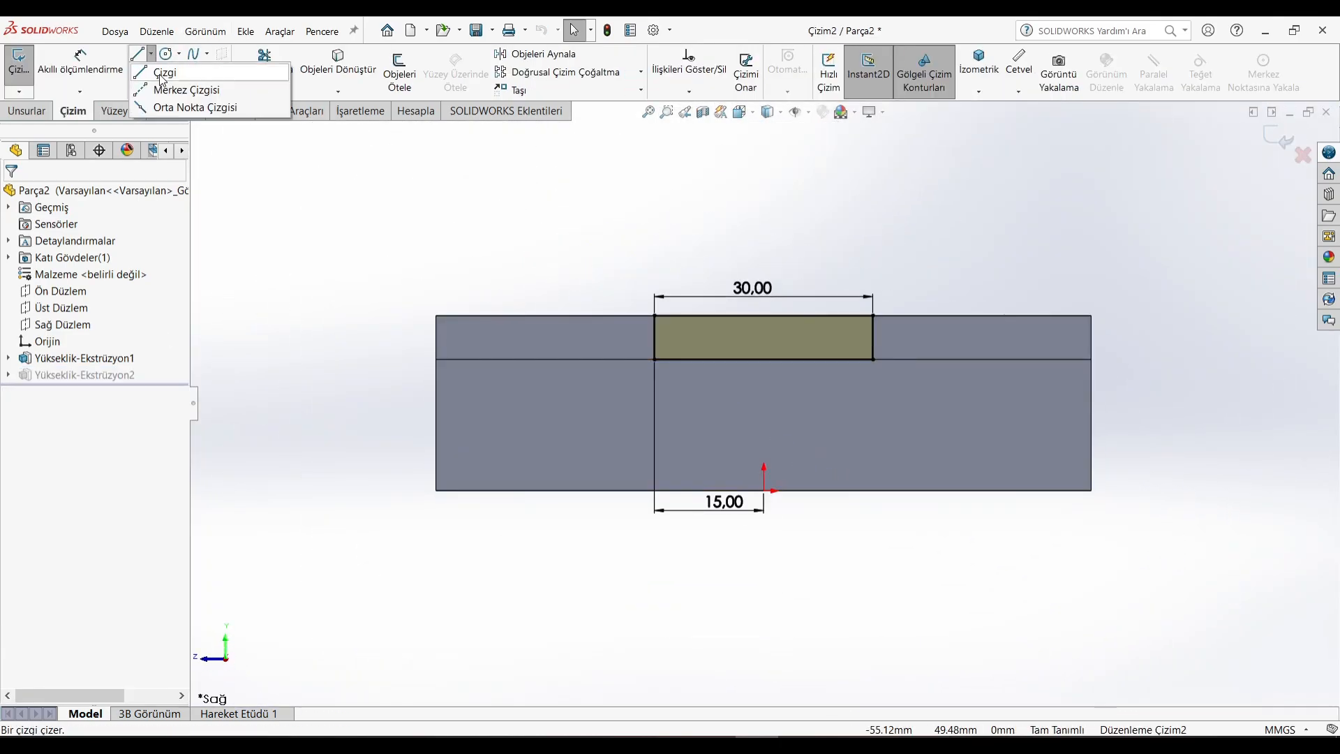
click(178, 86)
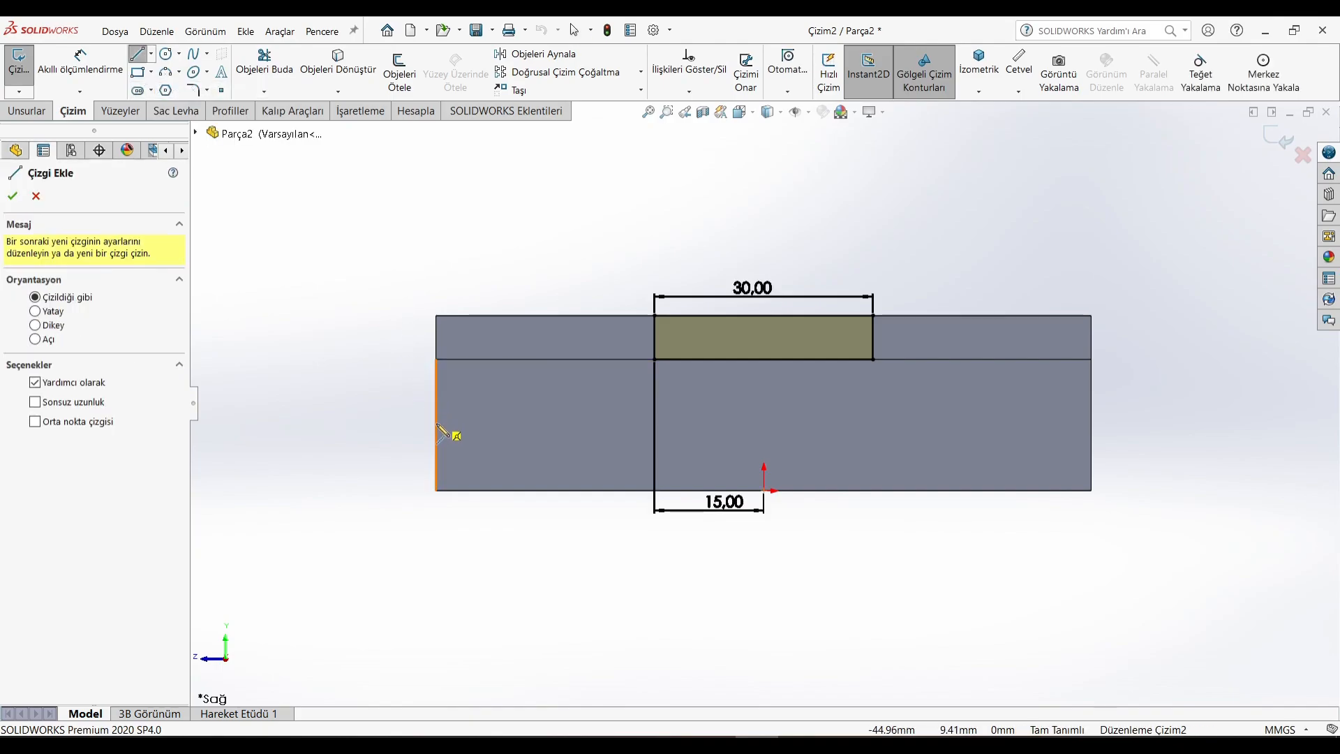
click(765, 317)
click(764, 492)
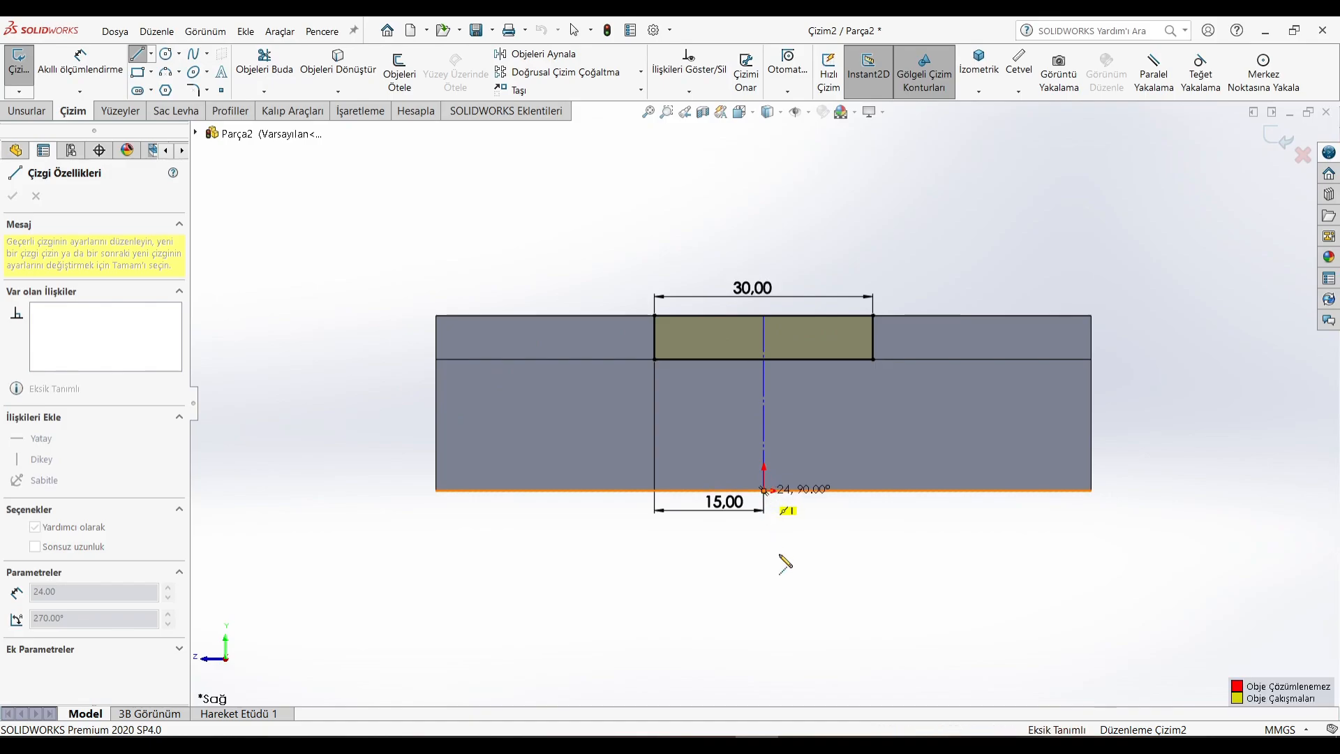
right_click(783, 509)
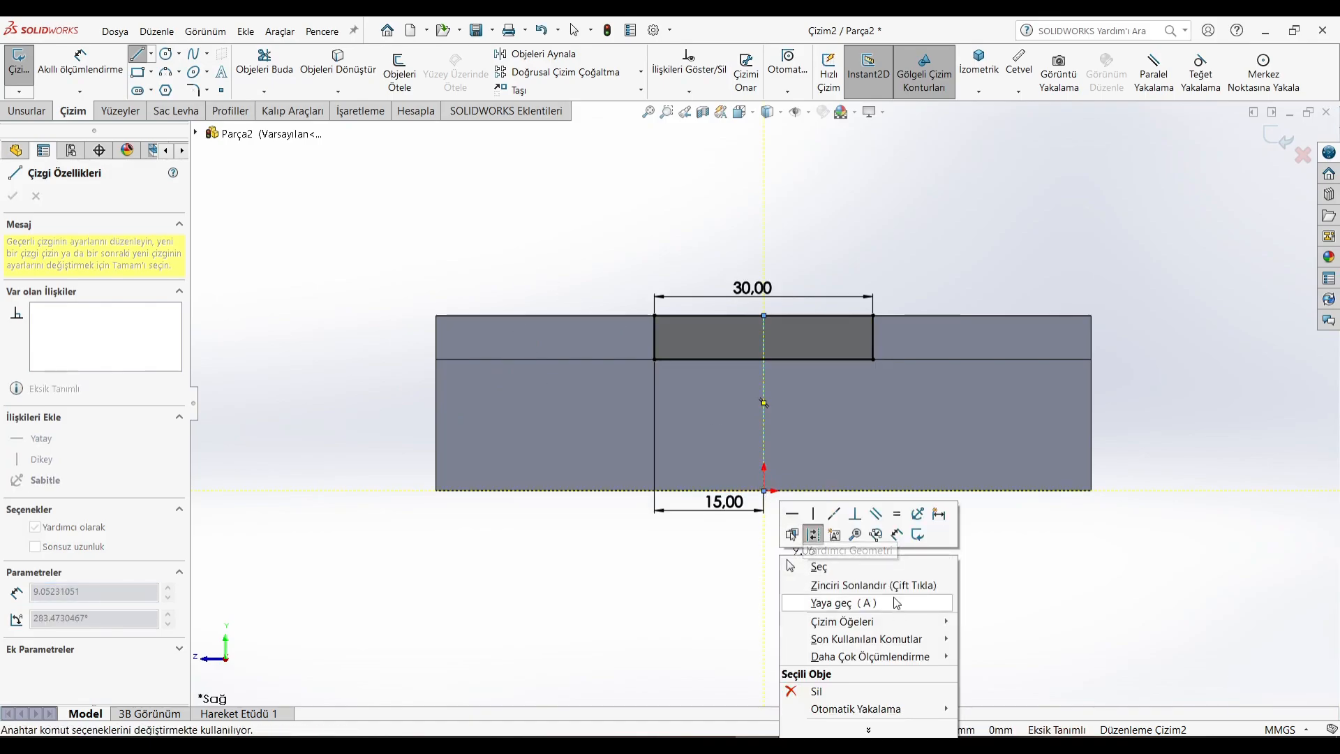
click(860, 584)
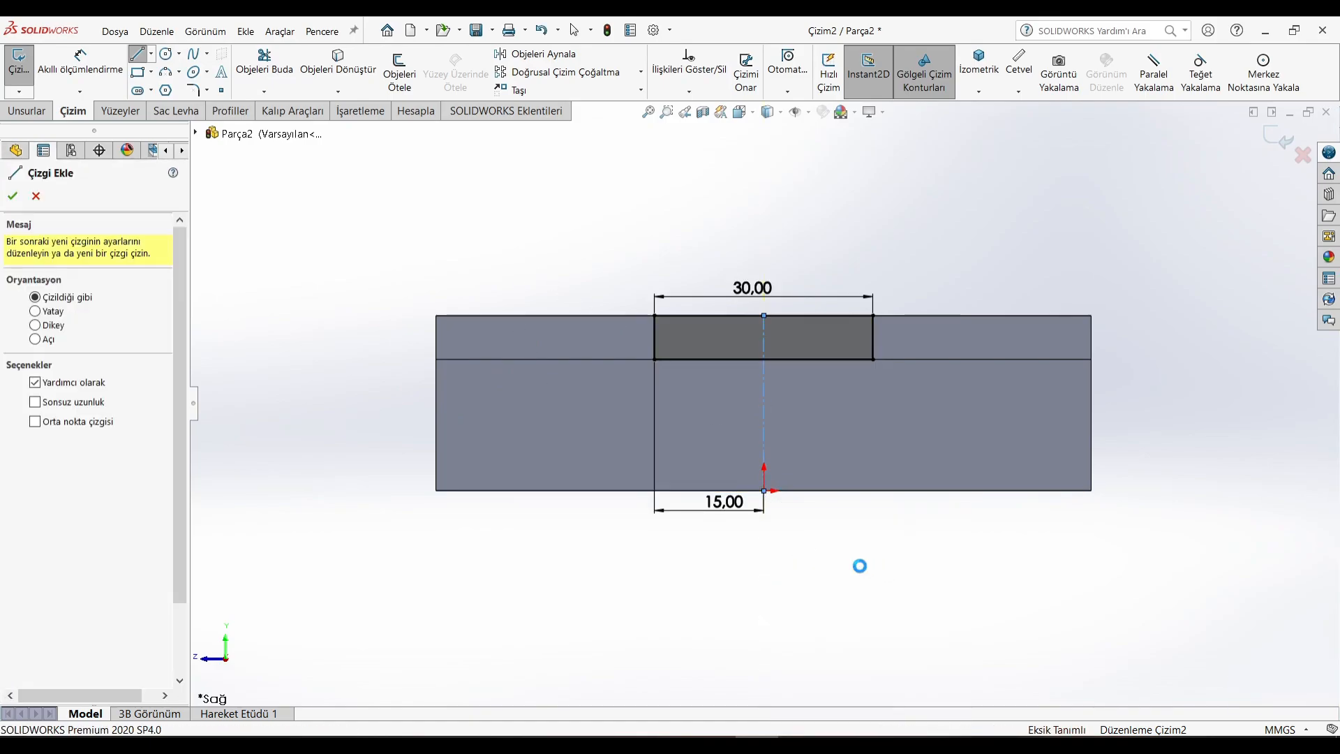
Draw a horizontal centerline about 20 mm long, starting at the vertical centerline's midpoint
click(152, 58)
click(166, 90)
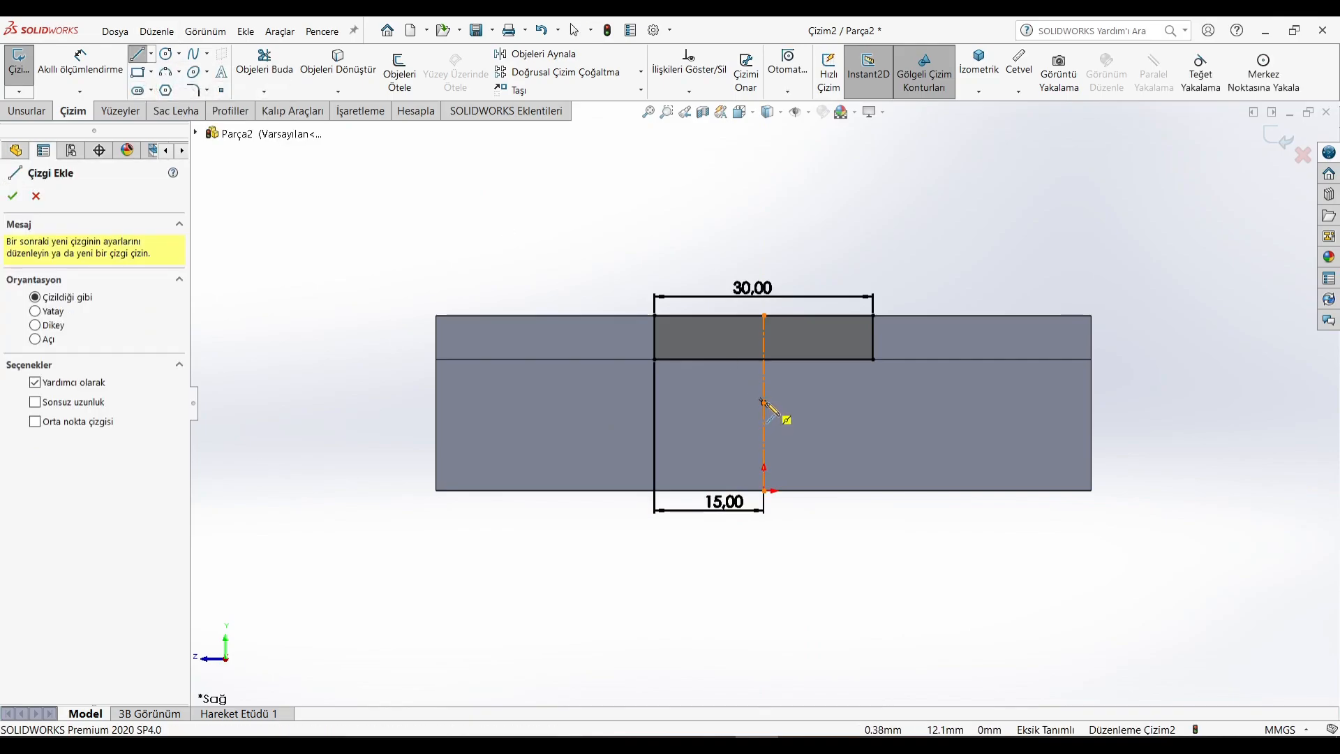
click(763, 403)
click(911, 402)
right_click(684, 223)
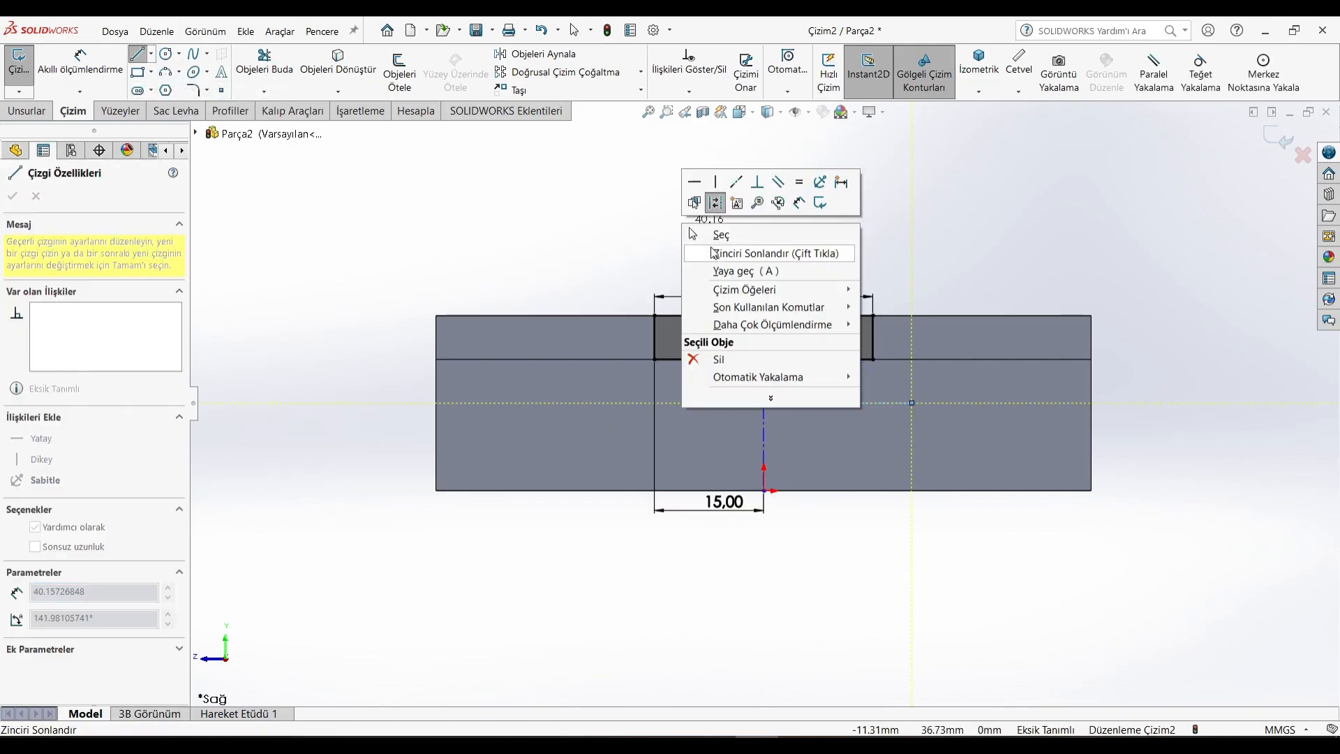
click(702, 234)
Try to mirror the rib rectangle's four lines about the horizontal centerline, and exit the sketch
click(535, 54)
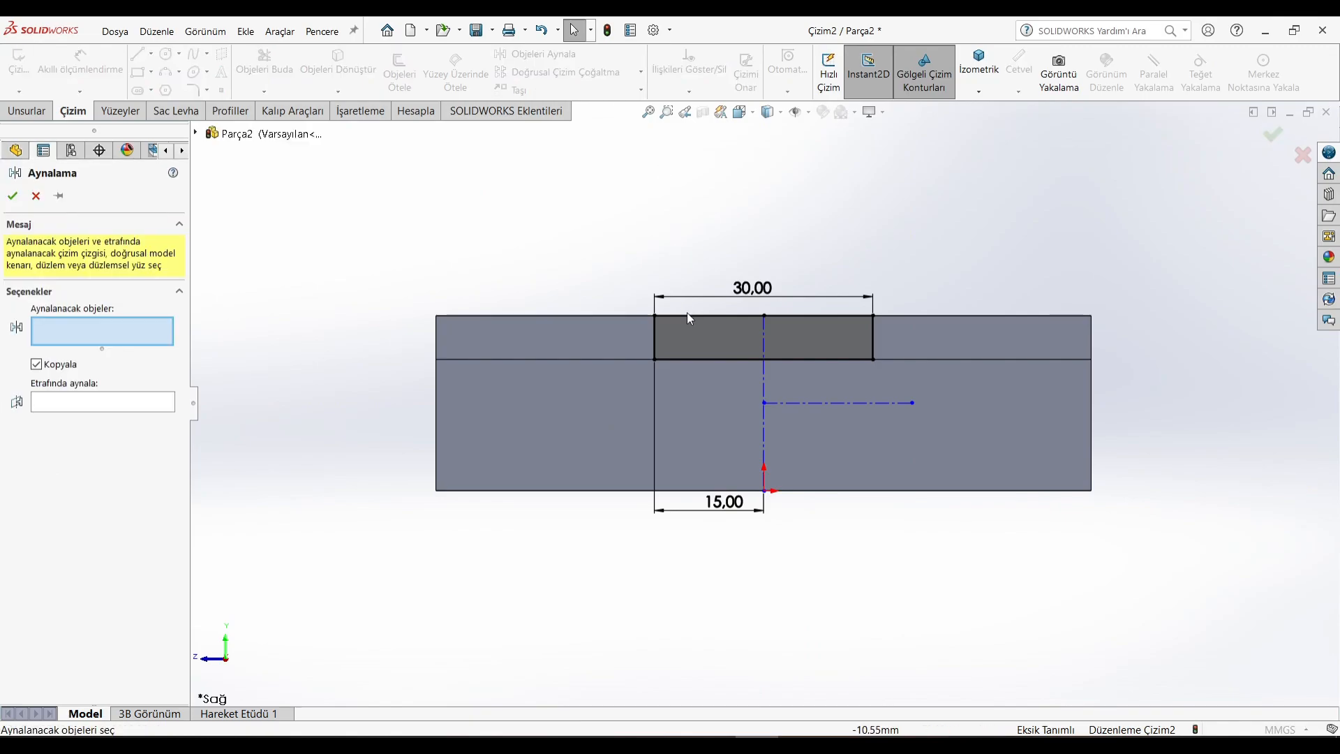
click(140, 441)
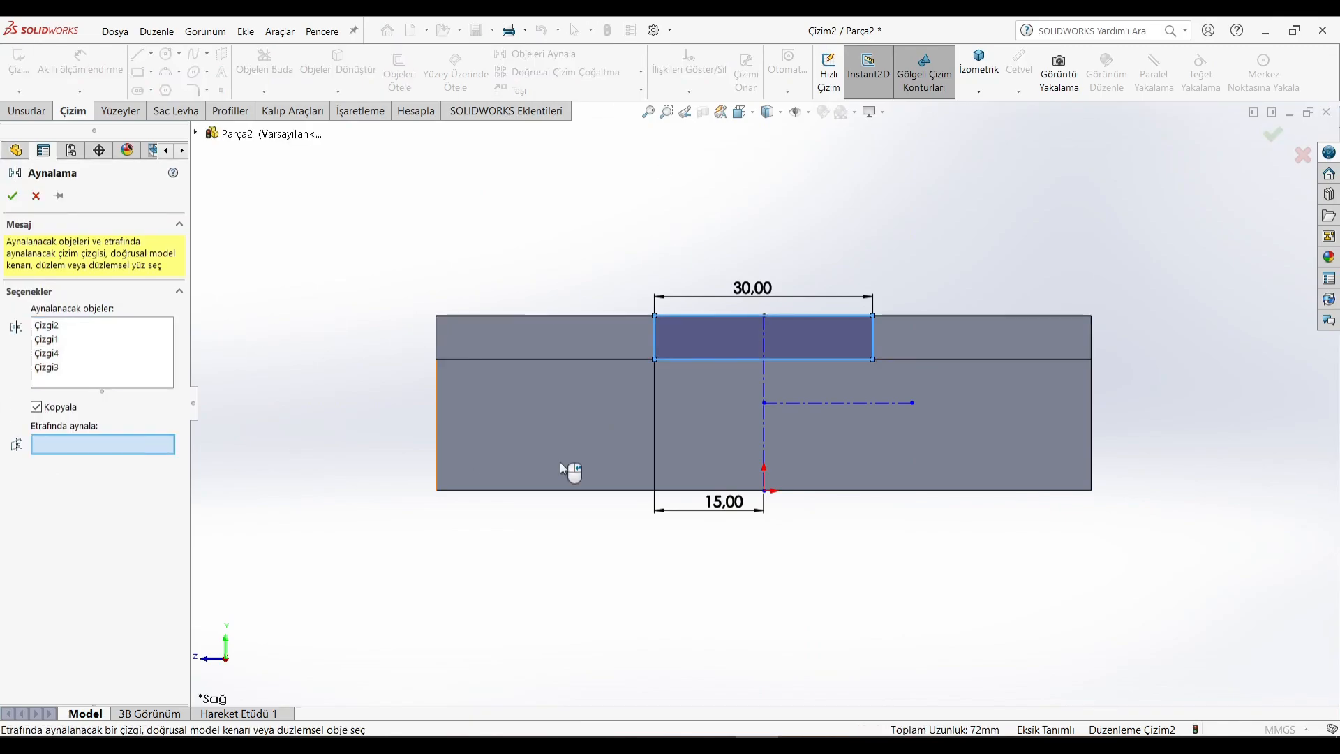
click(806, 403)
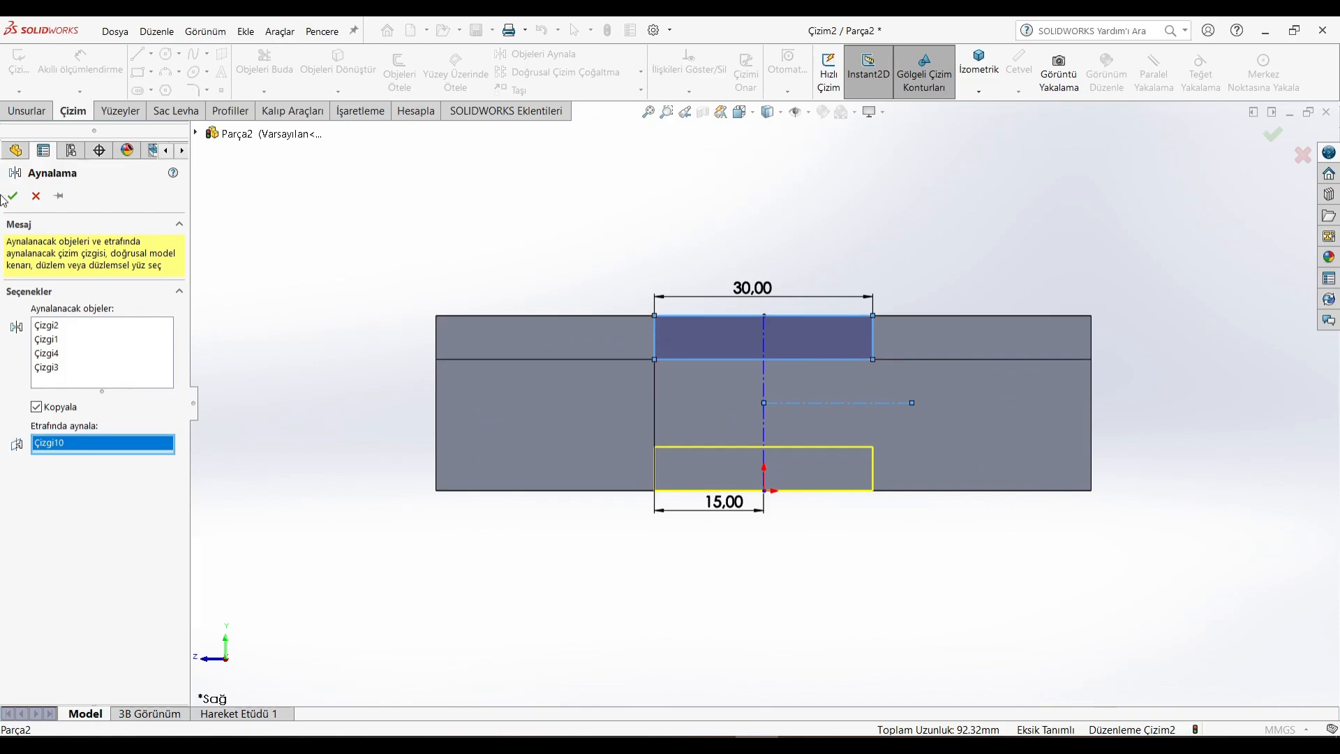
click(36, 198)
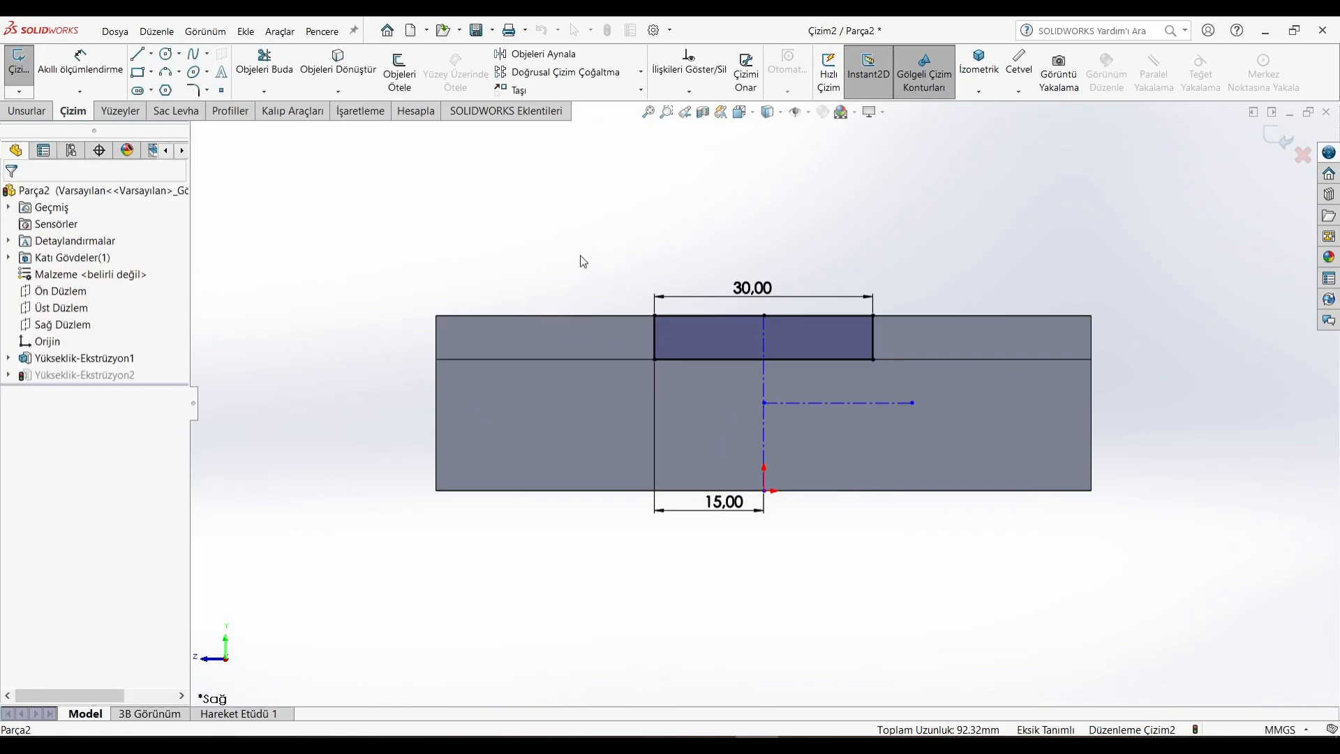
click(1291, 141)
mouse_move(969, 197)
middle_down()
mouse_move(905, 223)
mouse_move(916, 246)
middle_up()
click(837, 96)
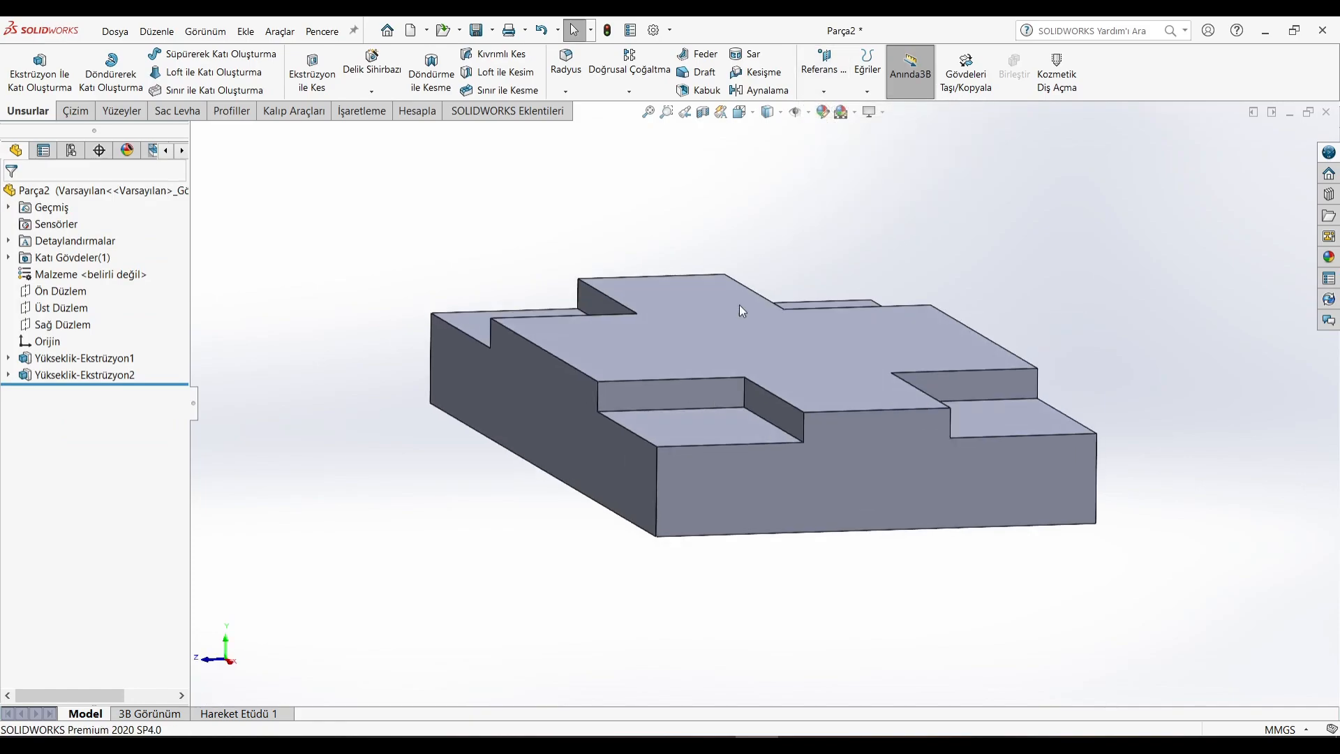
click(700, 336)
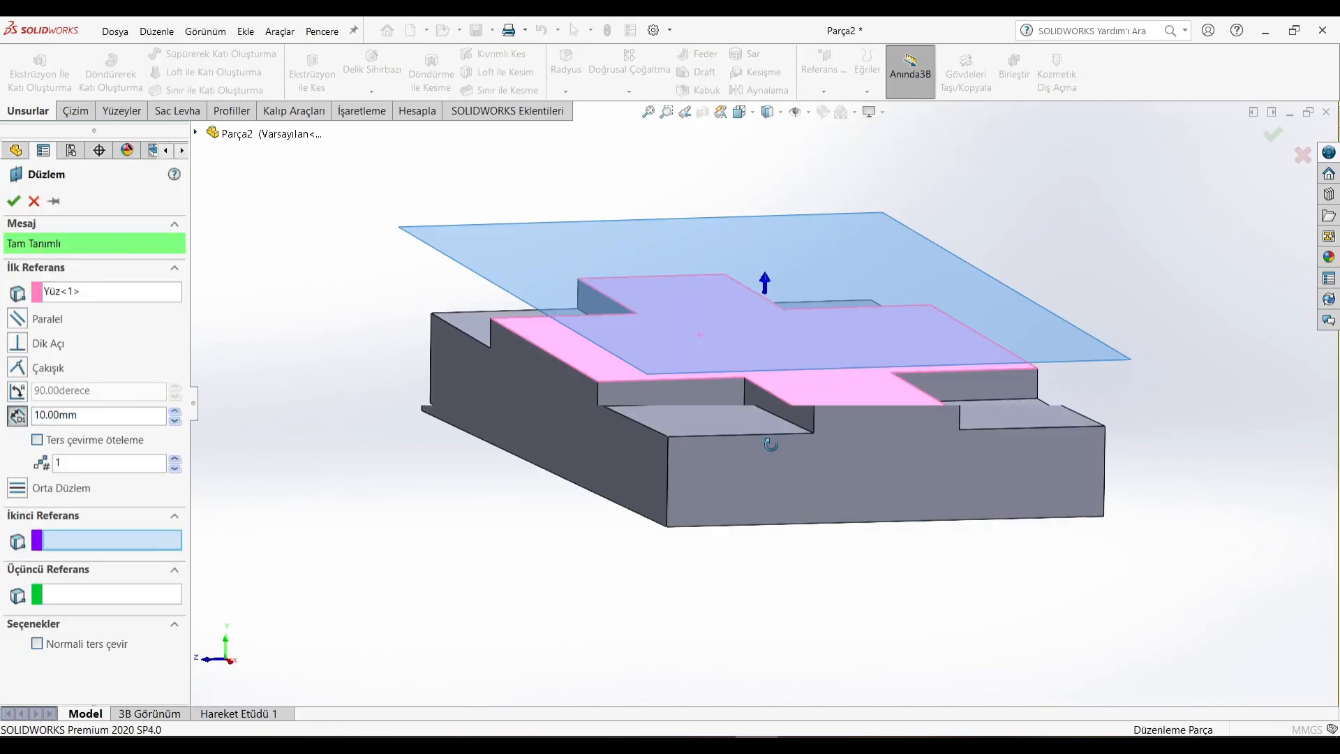
middle_drag(700, 335, 759, 428)
scroll(759, 427, down, 5)
click(760, 428)
scroll(759, 427, up, 3)
middle_drag(873, 257, 859, 398)
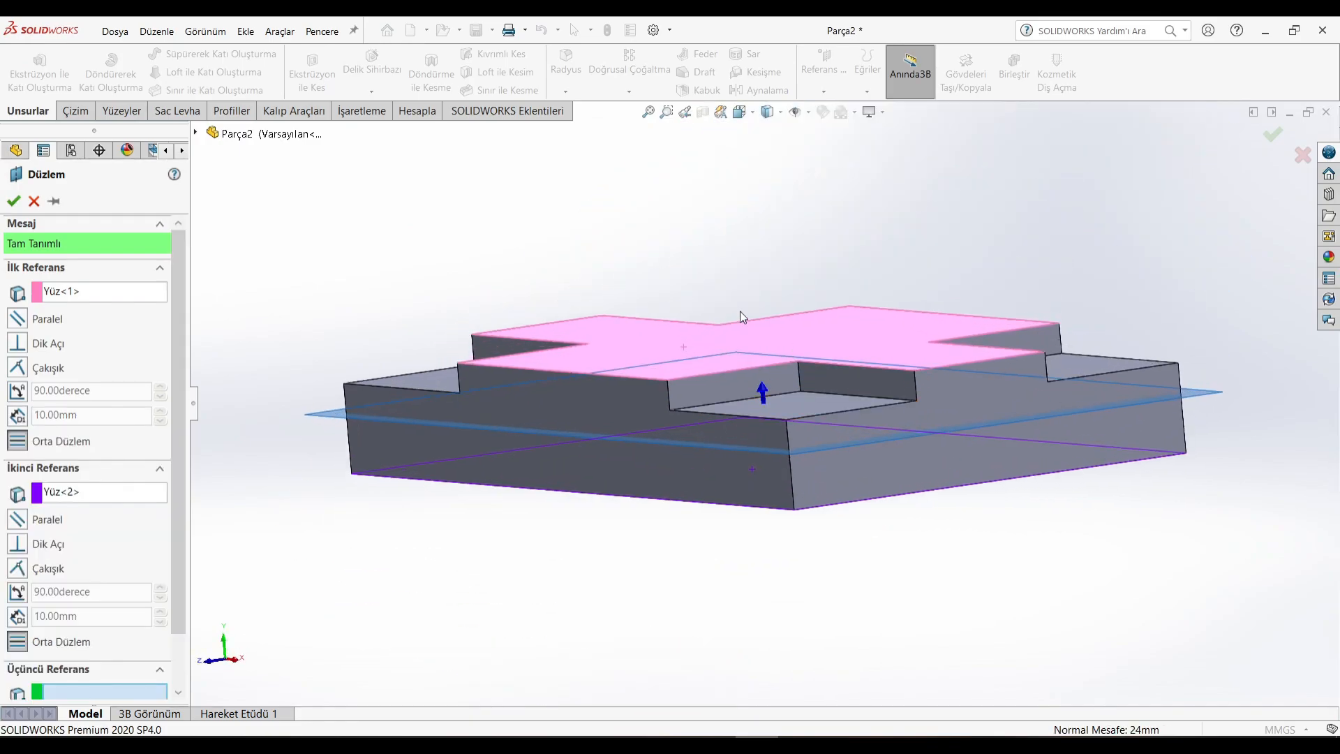
middle_drag(741, 318, 680, 306)
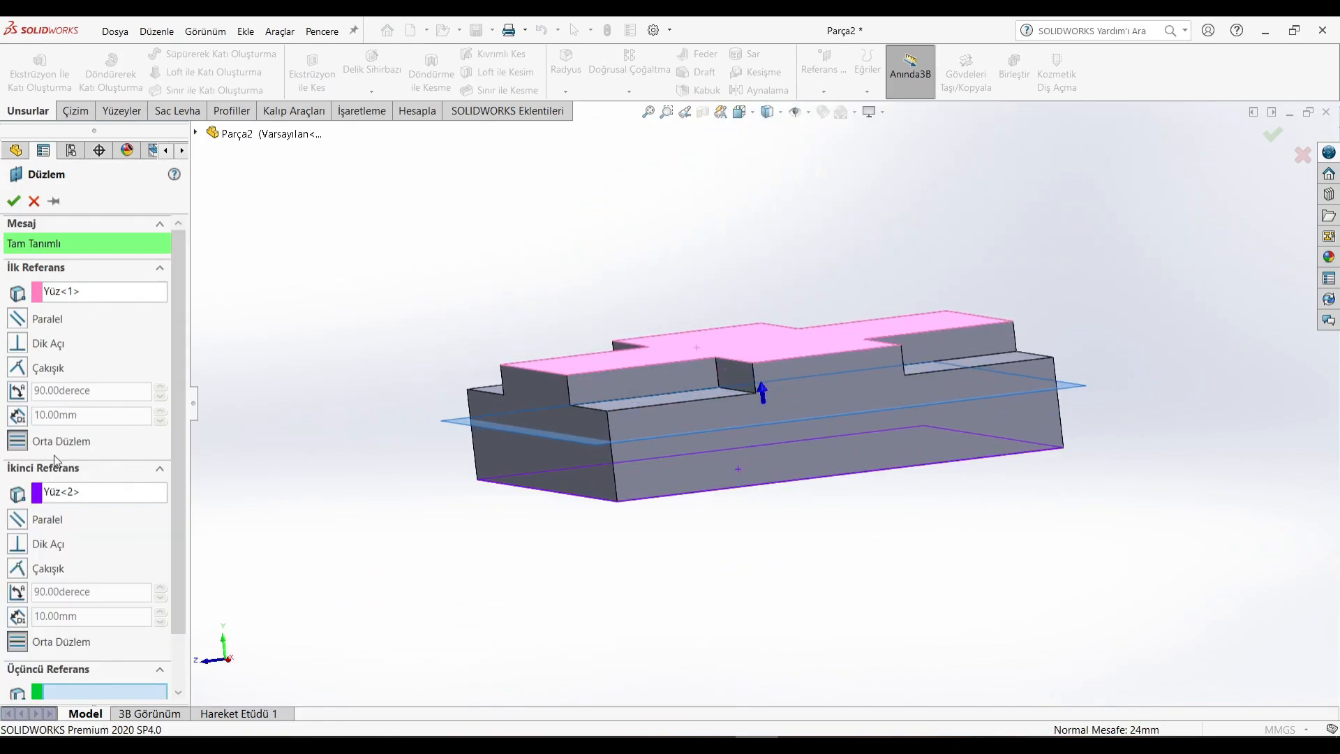
click(33, 200)
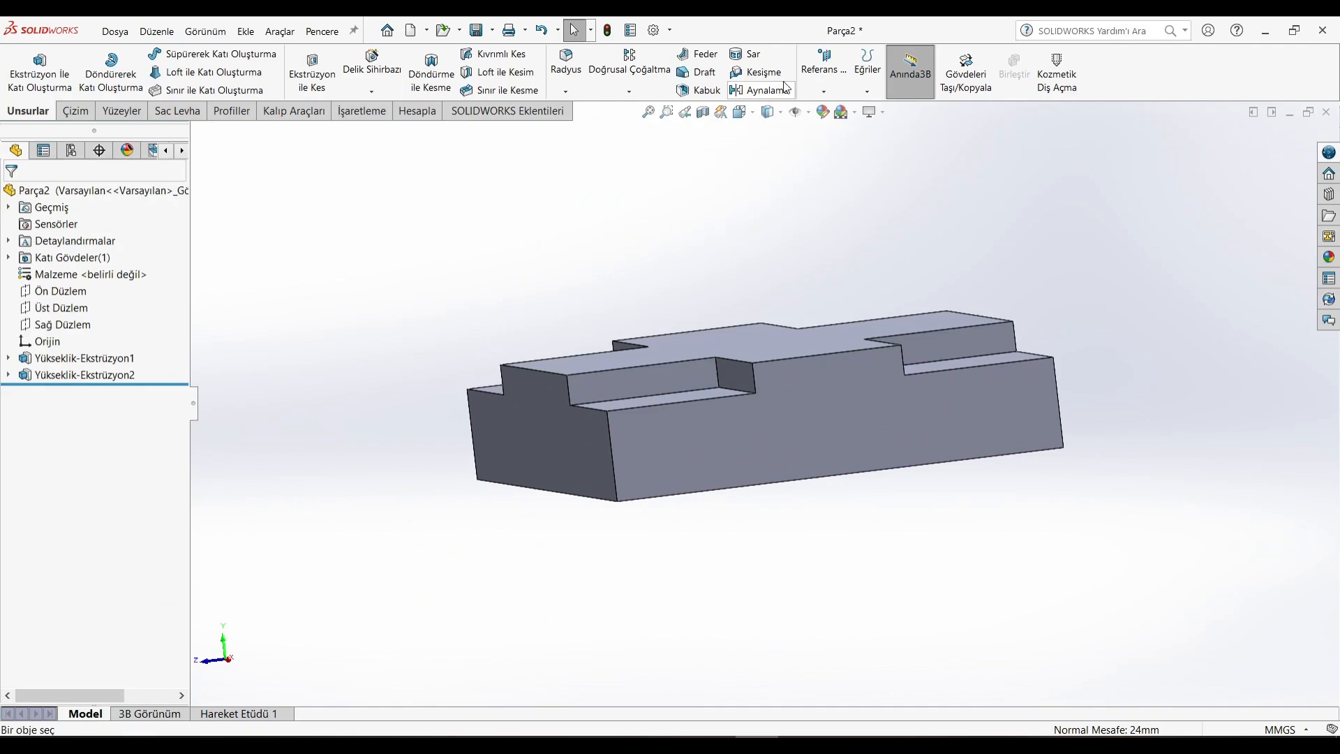
Create a mid-plane between a recessed corner face of the plate and the plate's bottom face
click(824, 91)
click(838, 109)
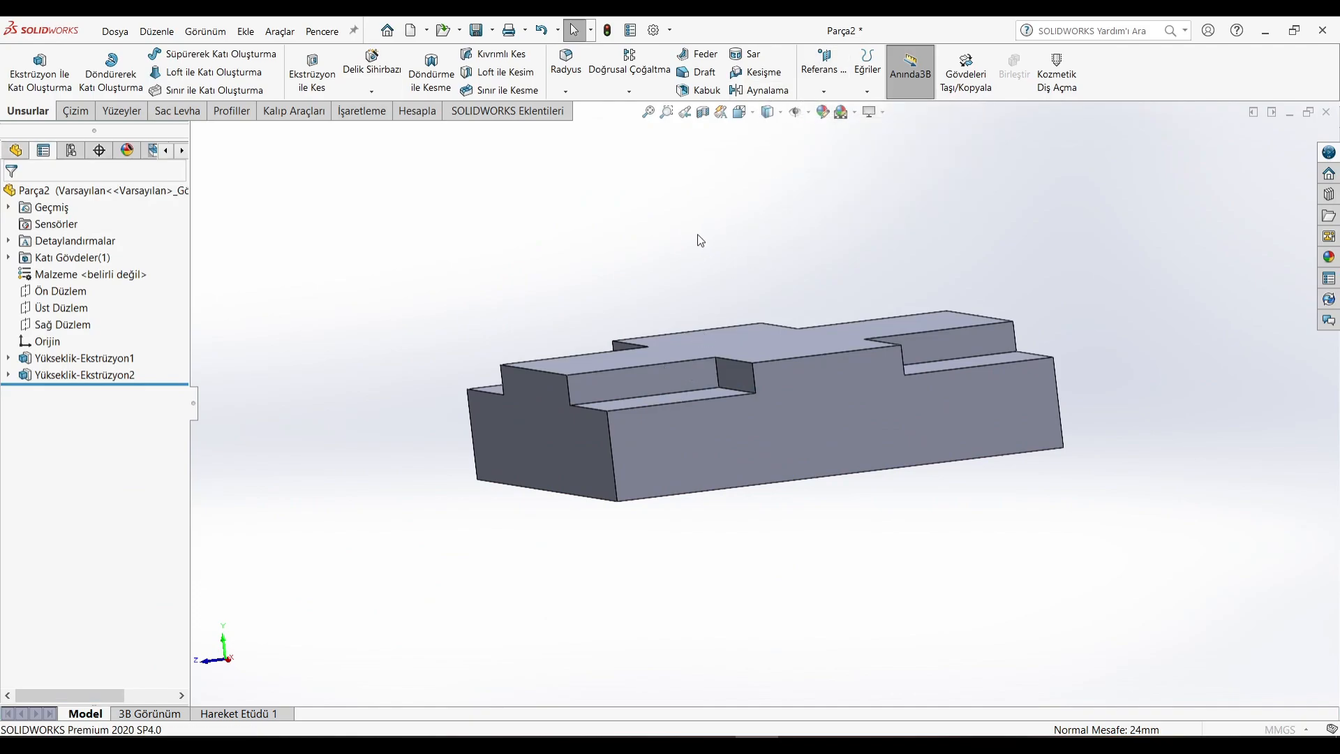
middle_drag(697, 233, 721, 315)
click(747, 447)
middle_drag(756, 476, 831, 385)
click(924, 283)
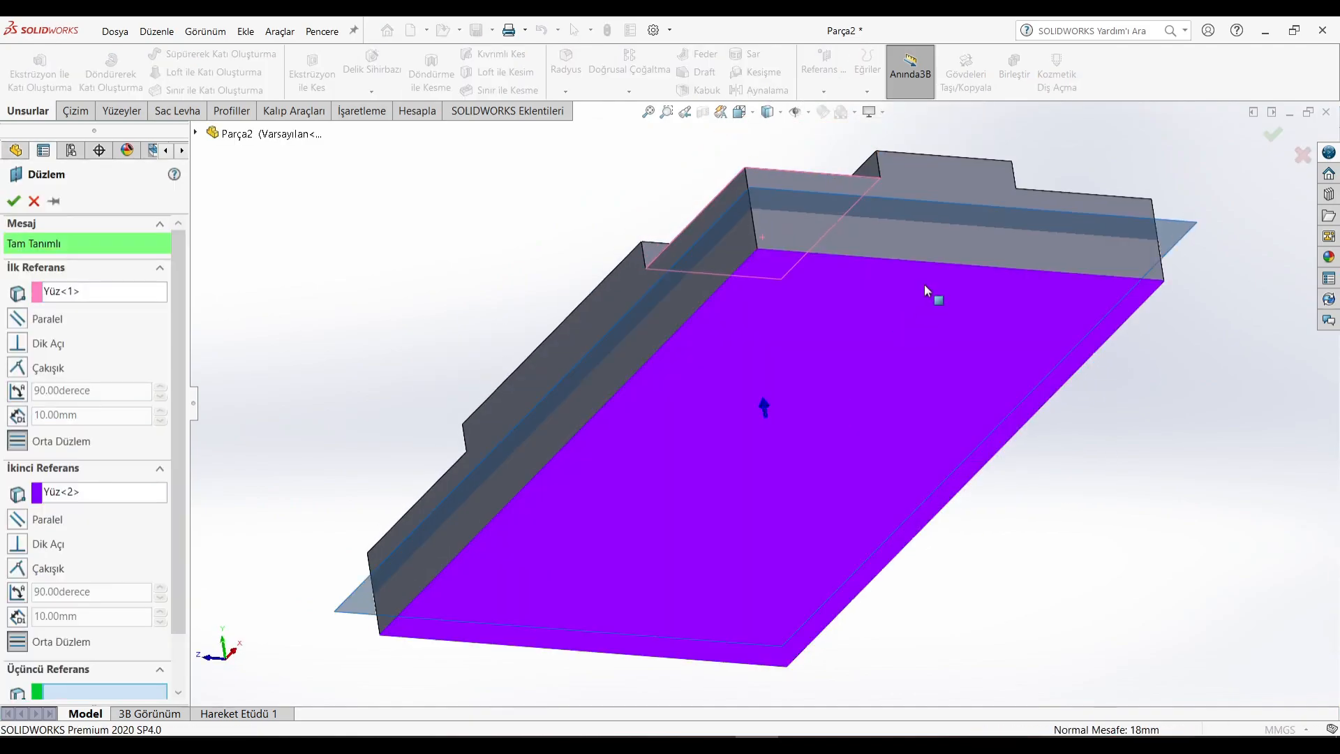
middle_drag(924, 283, 920, 405)
click(14, 201)
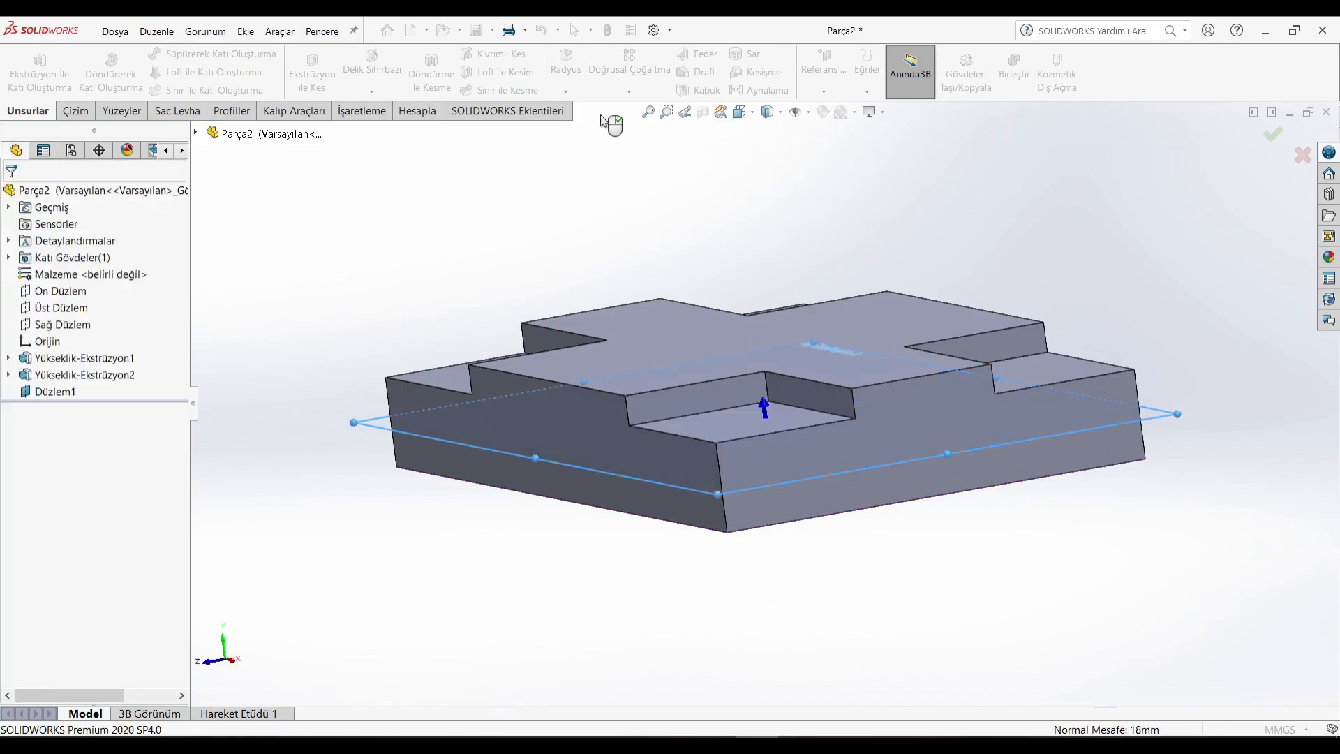
Mirror the lengthwise rib extrusion about the new mid-plane onto the plate's underside
click(629, 92)
click(632, 143)
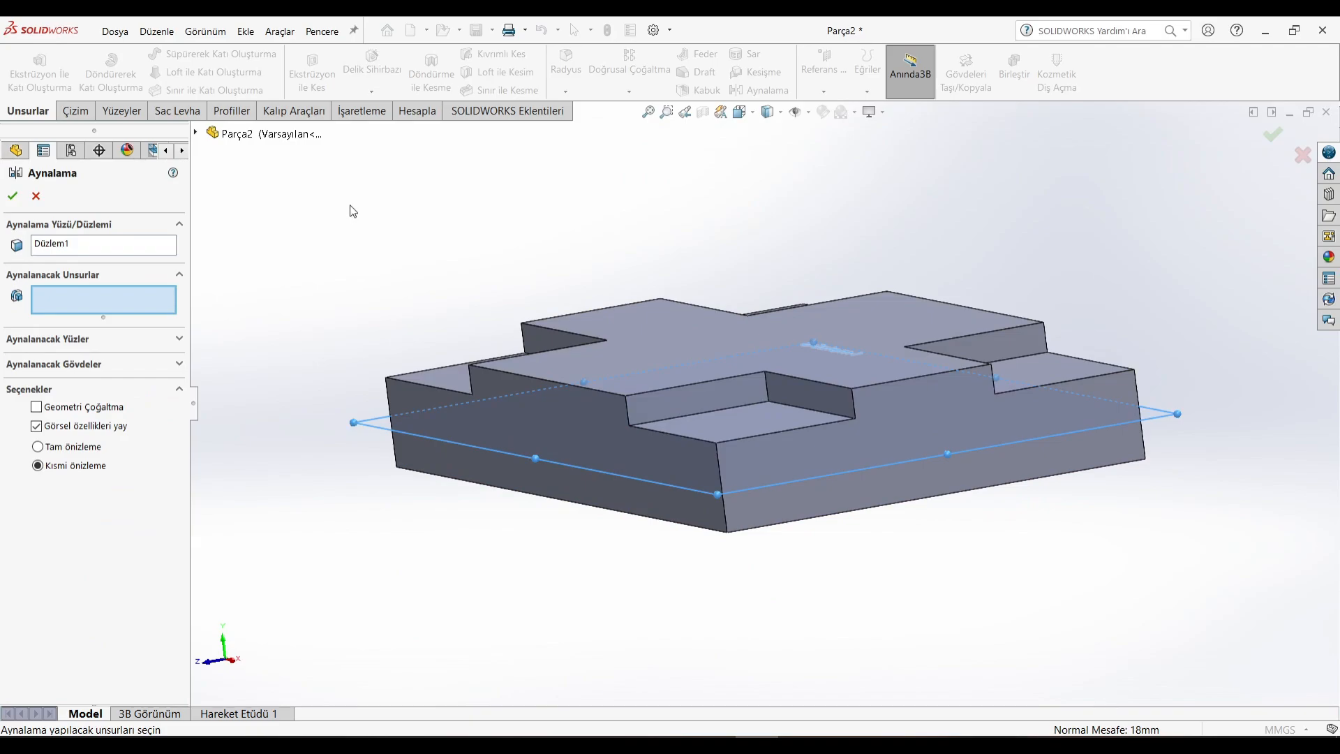
click(196, 132)
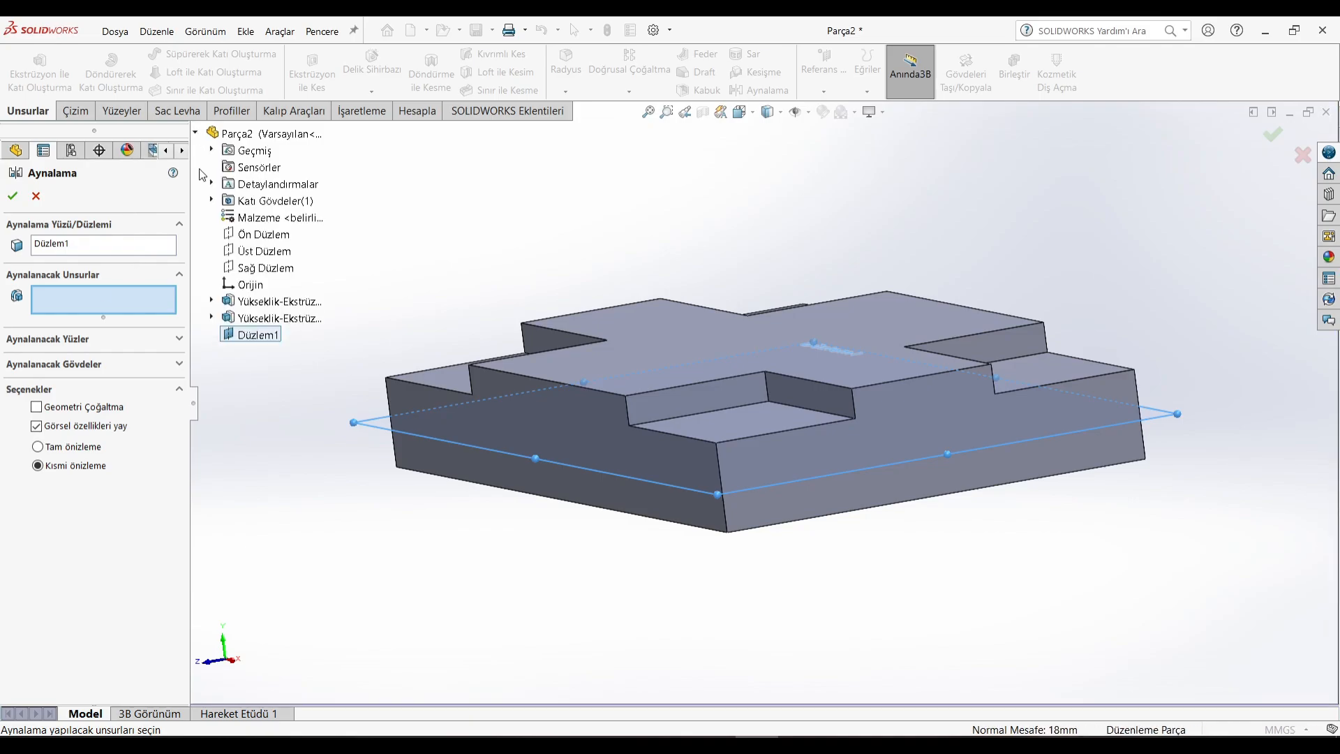
click(279, 318)
middle_drag(597, 449, 685, 453)
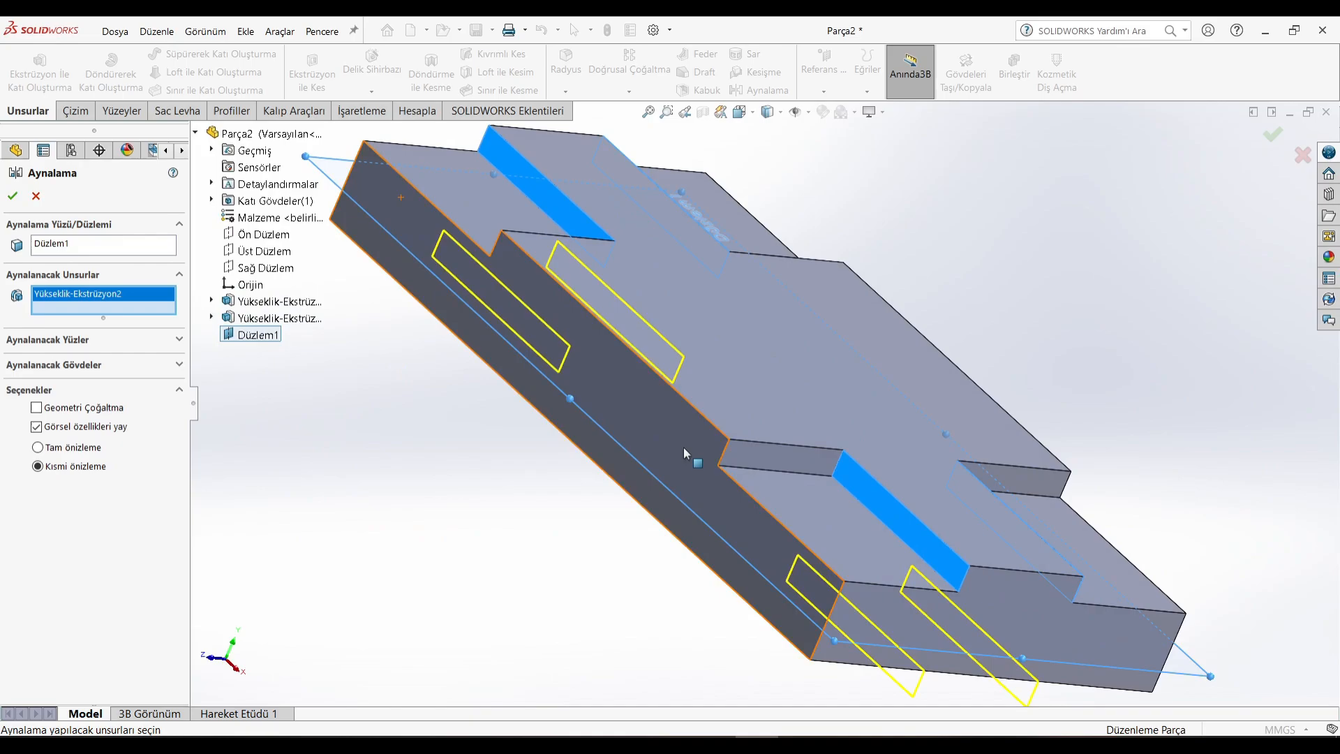
click(13, 196)
Hide the mid-plane and show the part in isometric view
scroll(539, 421, up, 5)
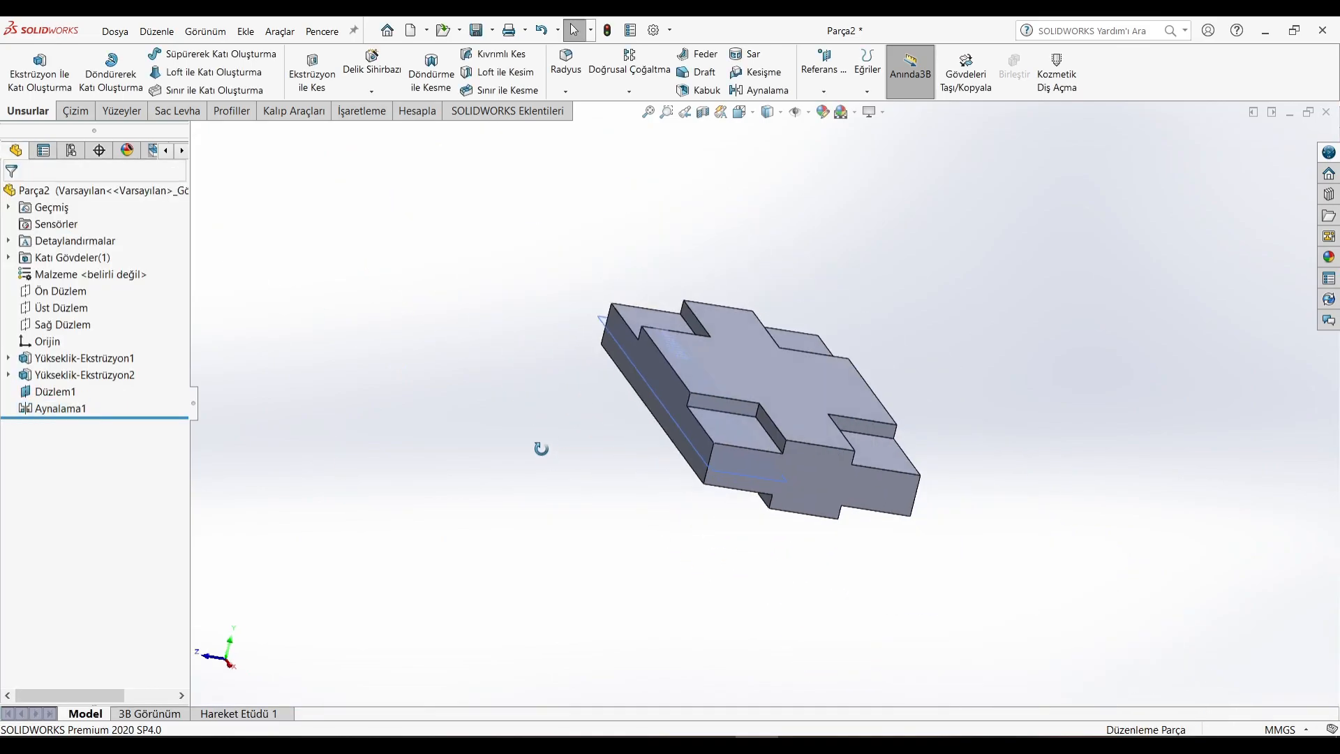
middle_drag(537, 422, 607, 405)
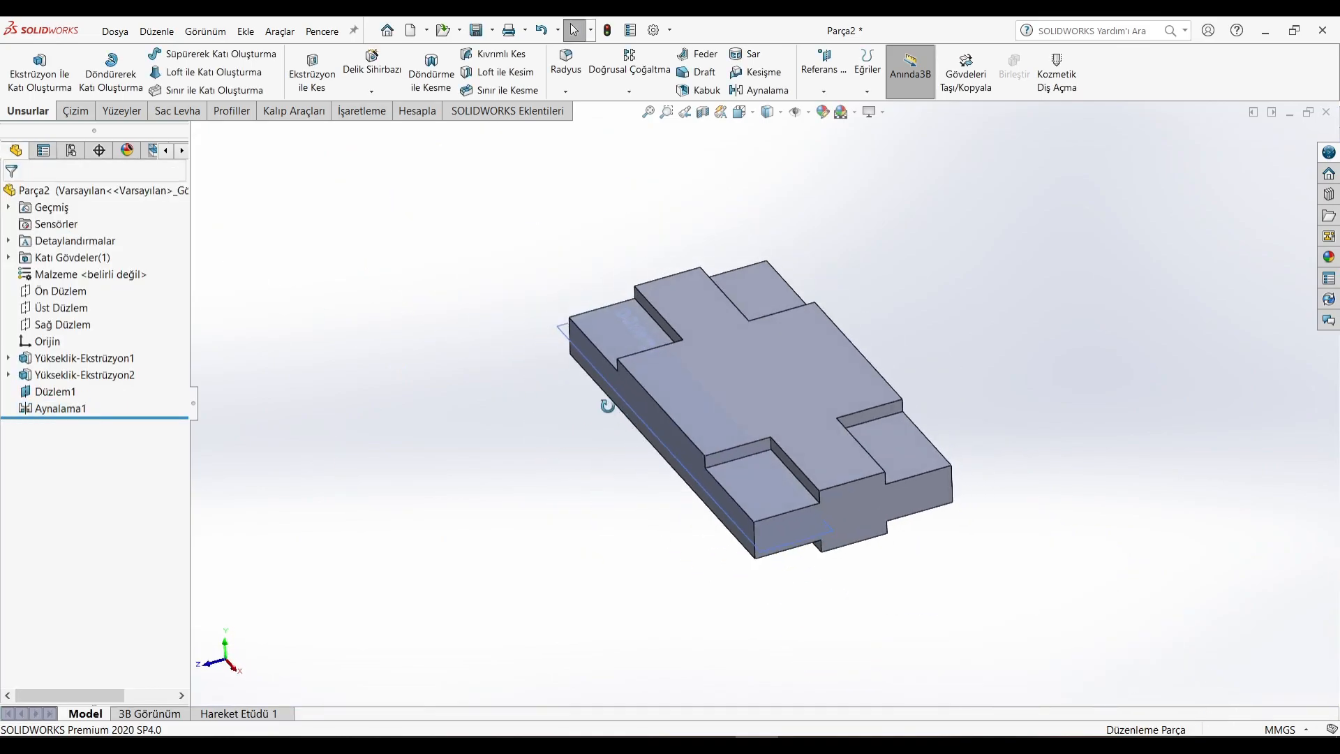
right_click(55, 392)
click(88, 371)
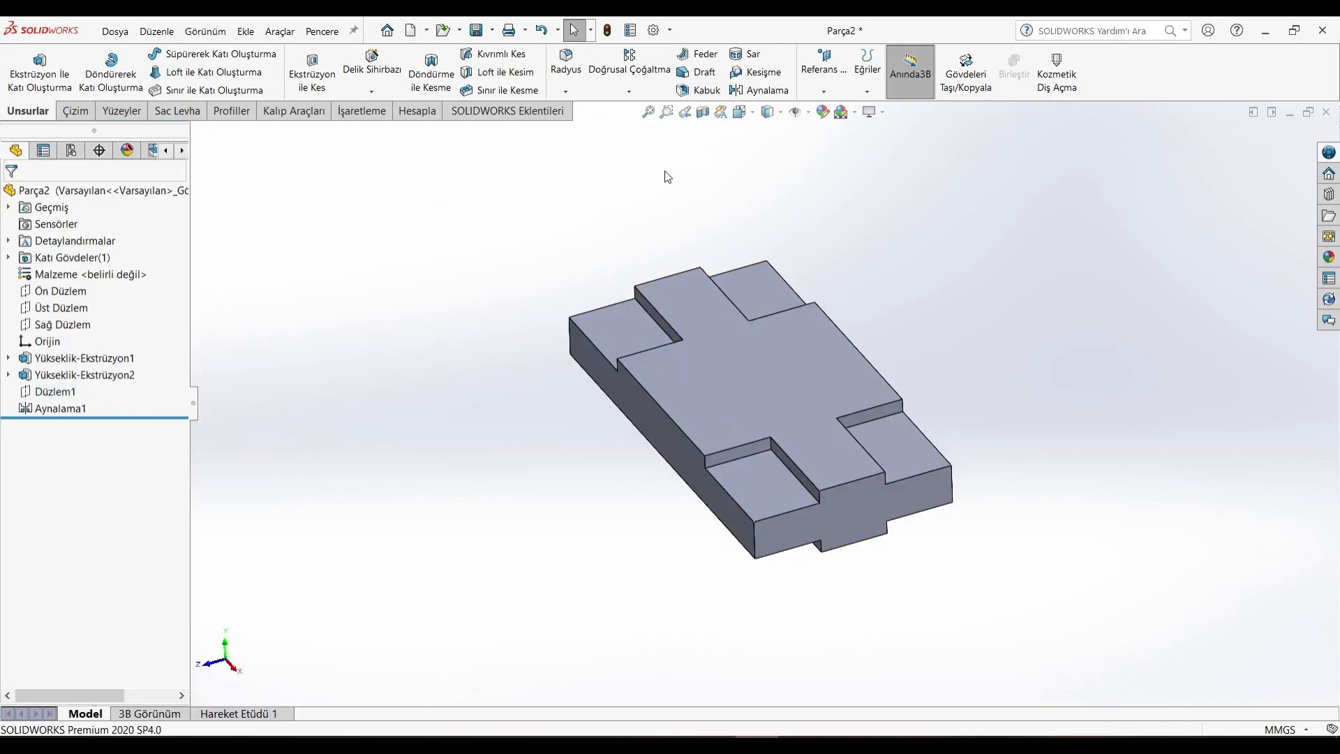
click(741, 113)
click(544, 470)
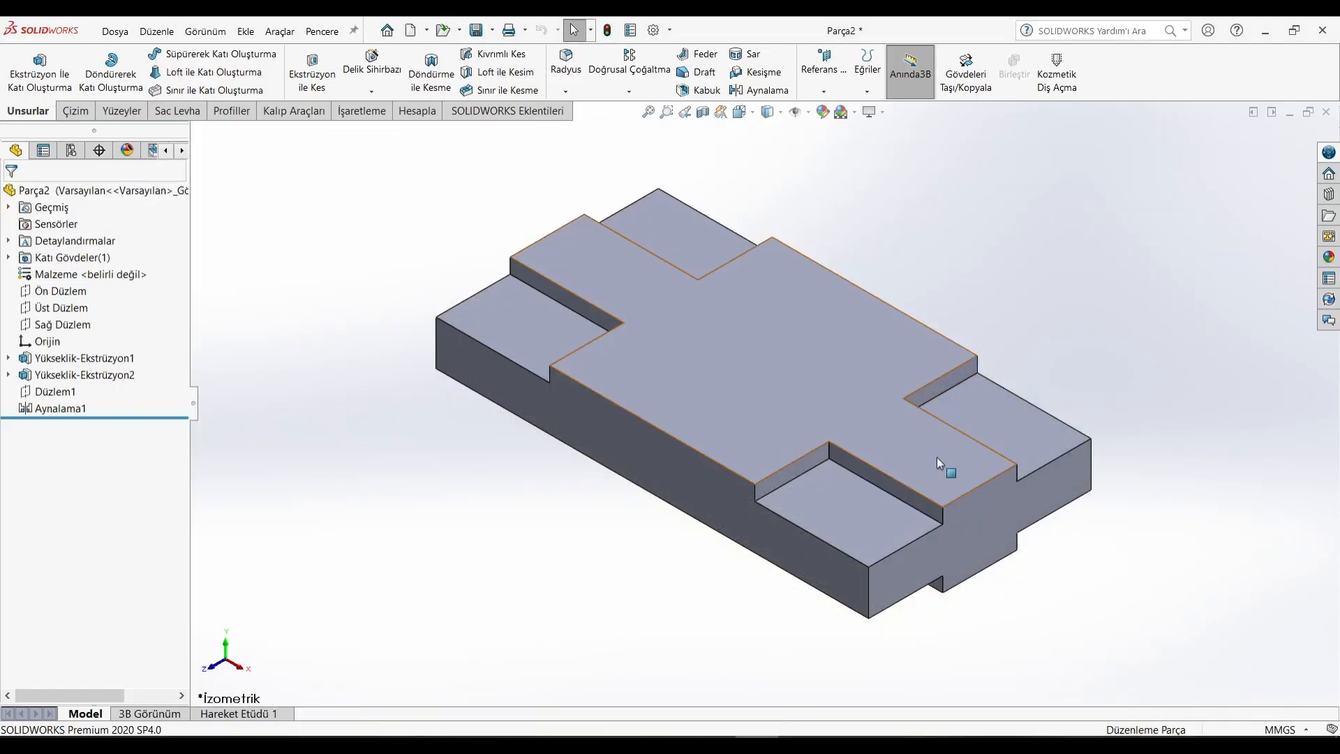
Start a sketch on the part's top face and draw a center rectangle about 58 mm long across the rib near the plate's end
right_click(937, 458)
click(1046, 396)
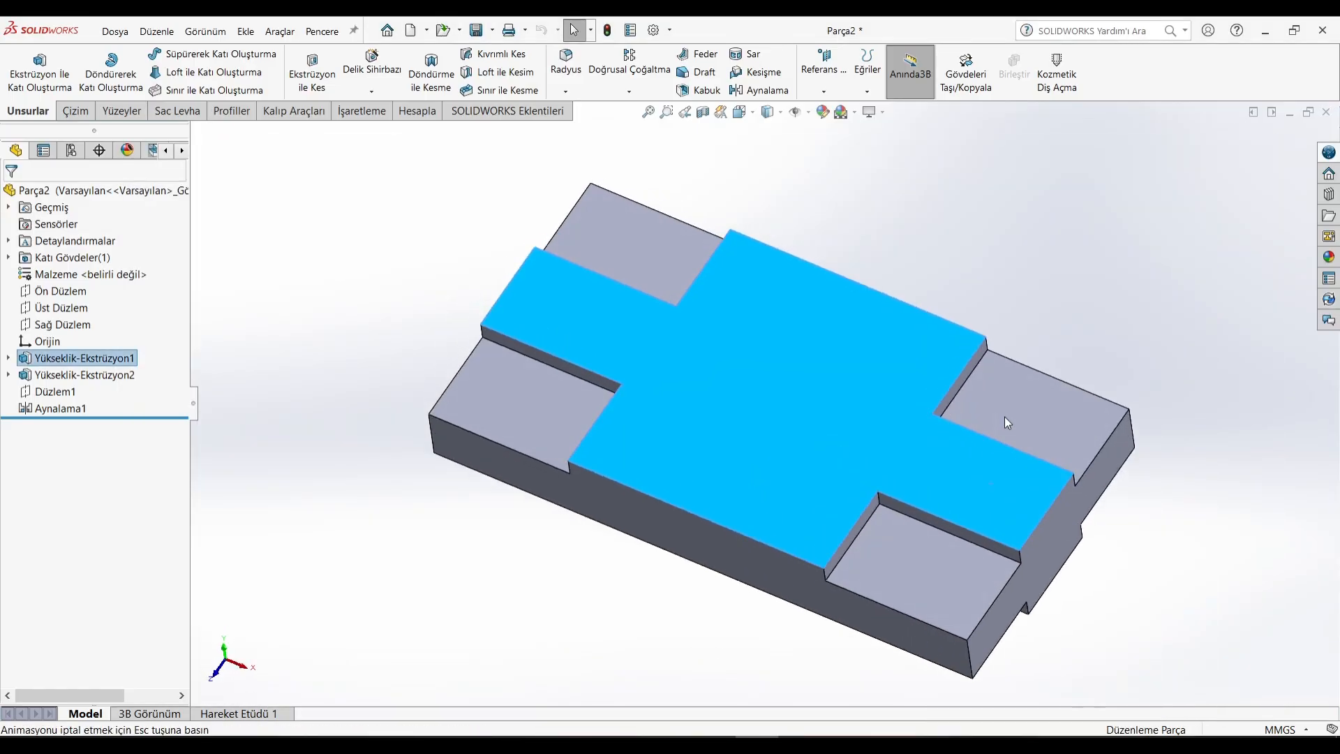
right_click(1002, 408)
click(1039, 387)
scroll(1103, 397, down, 3)
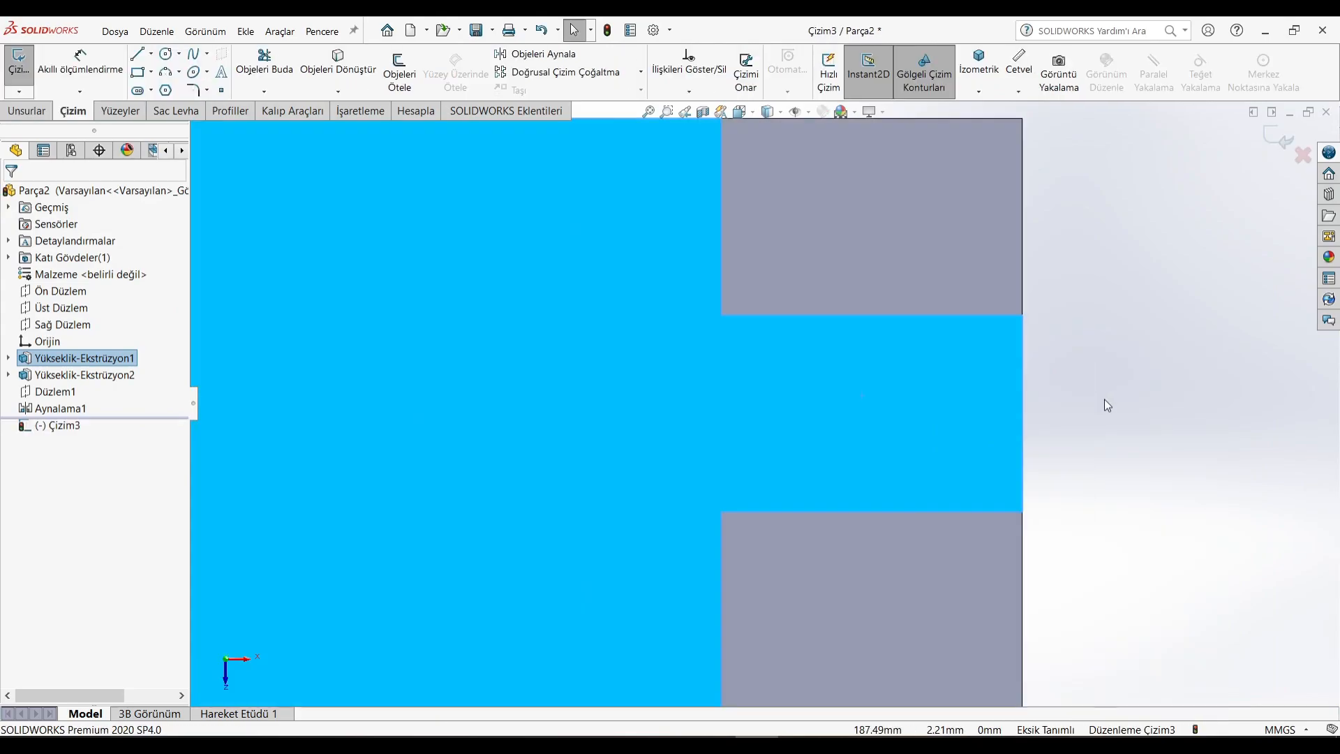
click(151, 72)
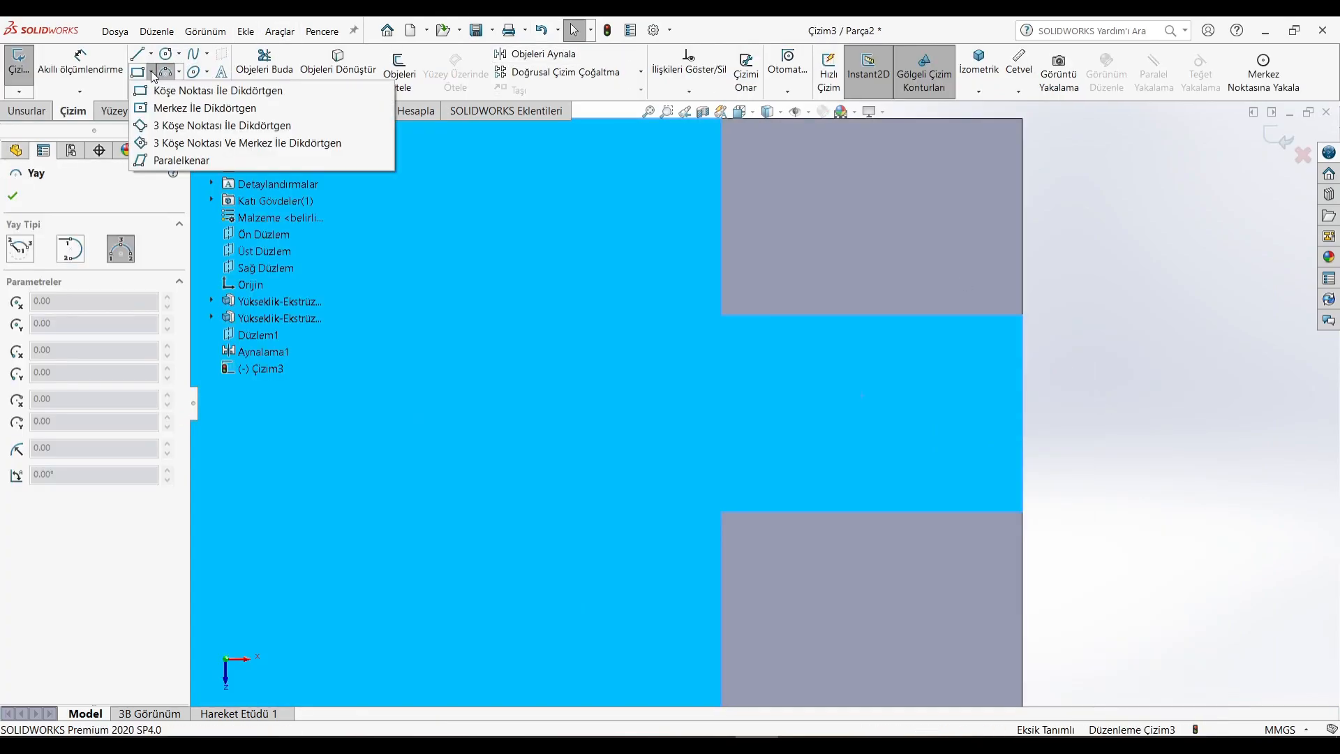
click(209, 98)
click(878, 413)
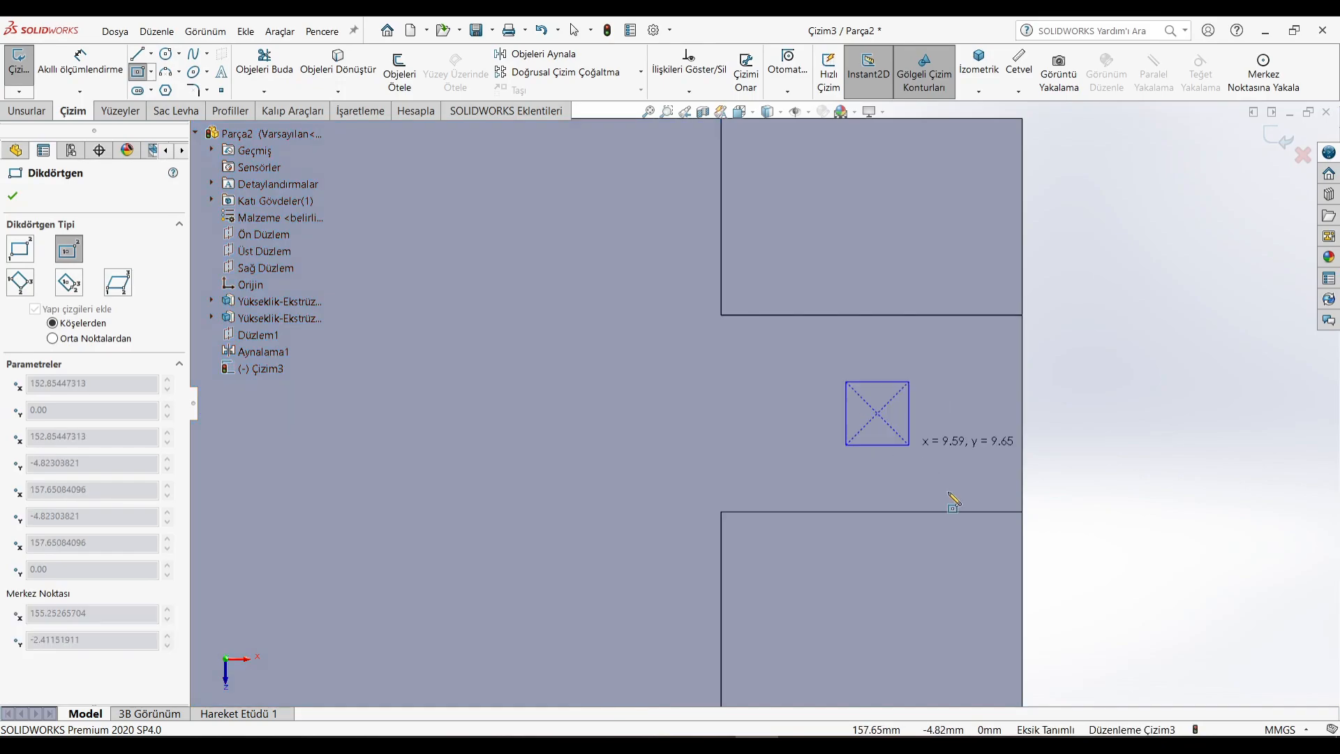
click(957, 602)
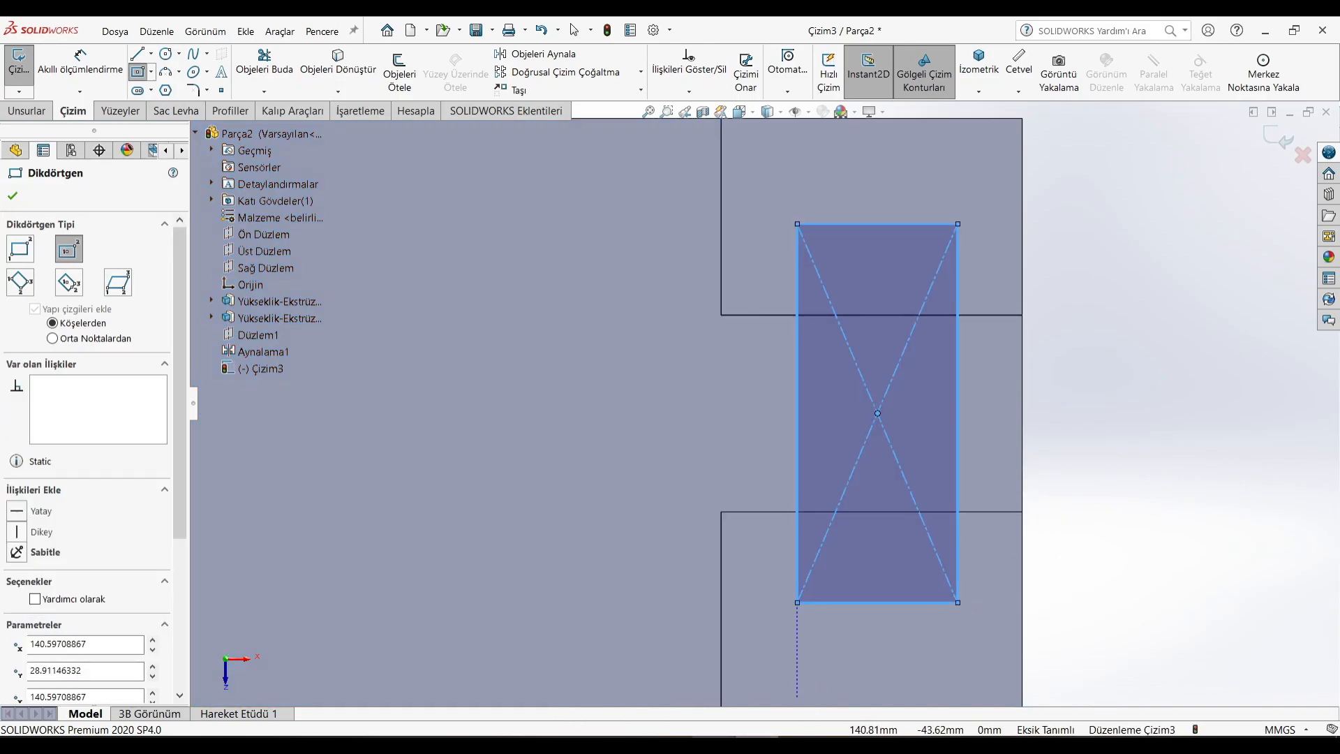
Check the reference drawing and dimension the slot rectangle 48 mm long and 12 mm wide
click(713, 746)
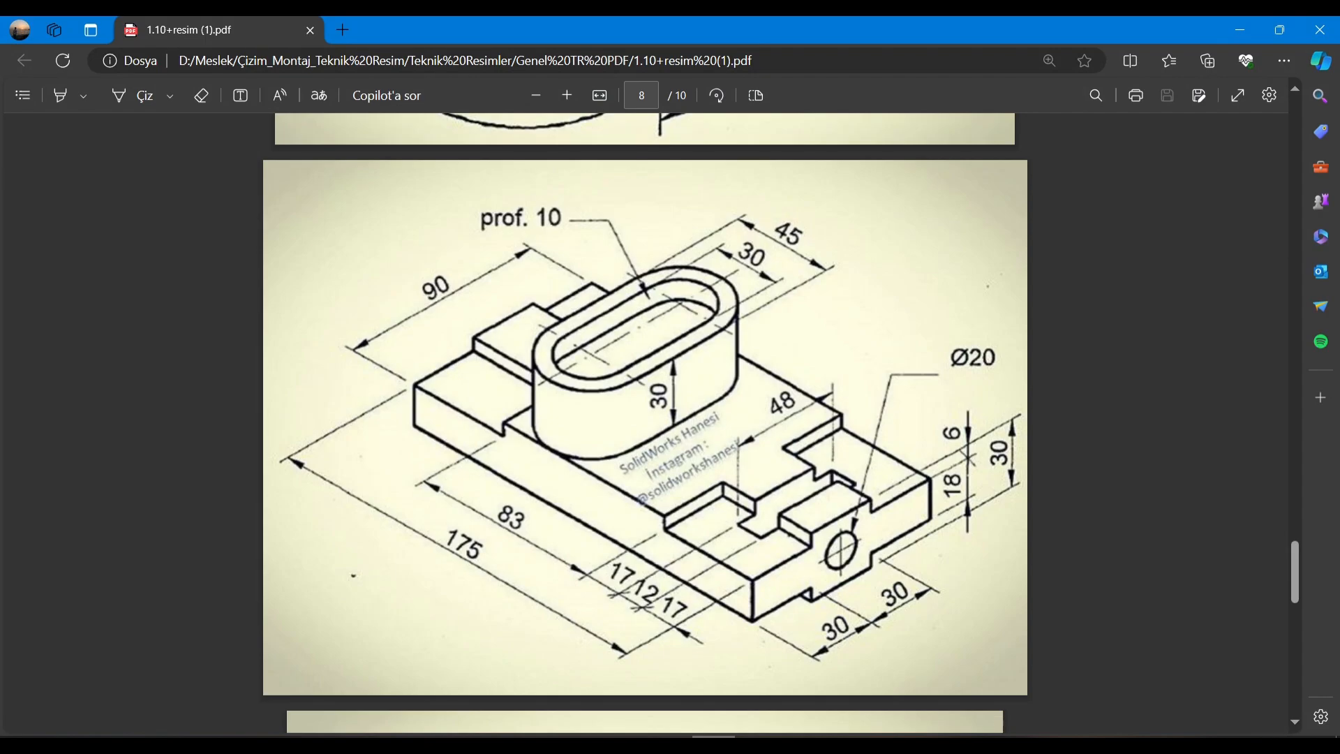
click(713, 745)
click(66, 84)
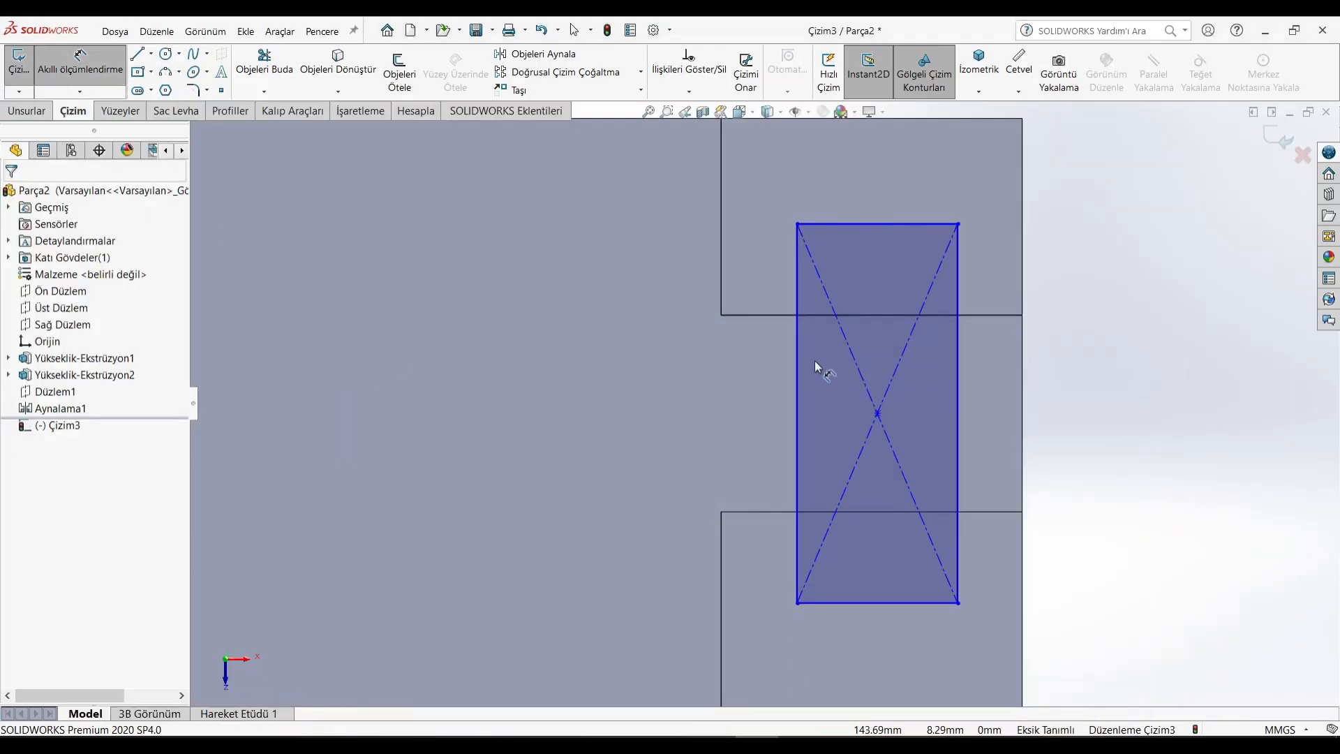
click(803, 389)
click(738, 412)
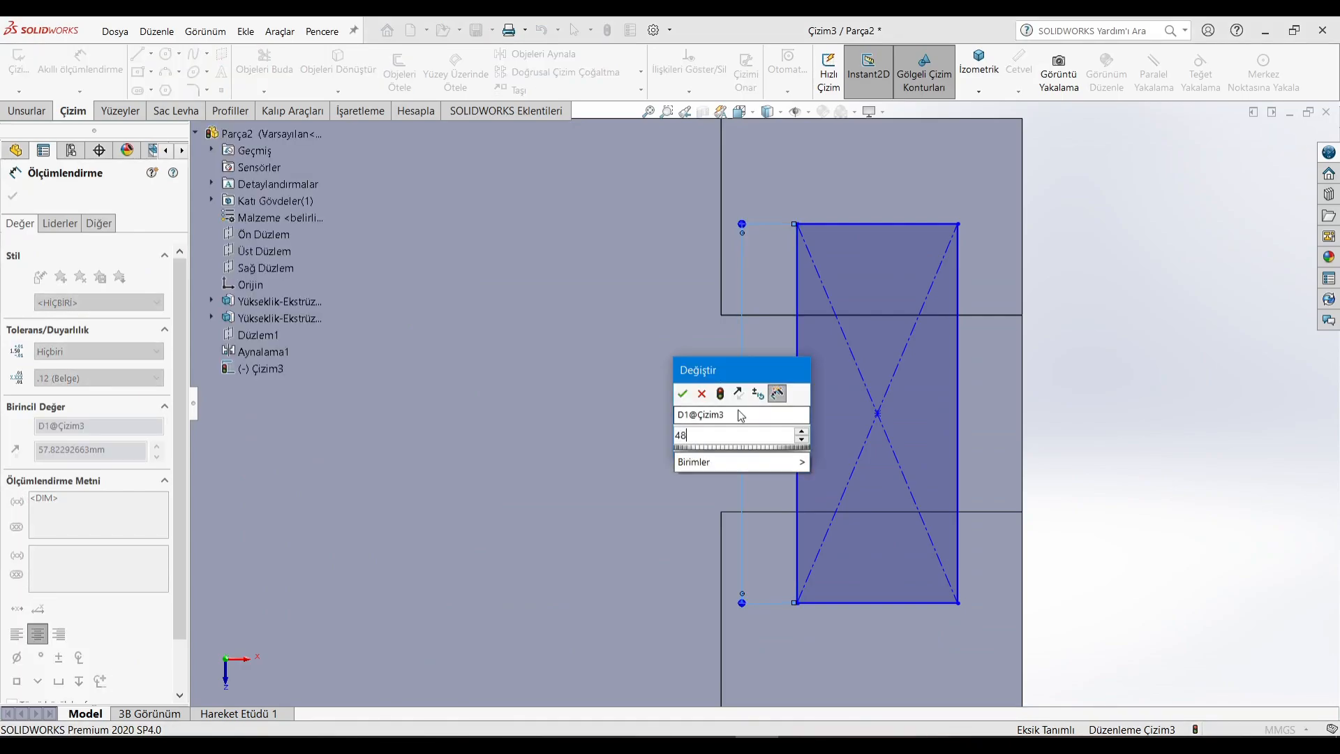
key(Return)
click(890, 224)
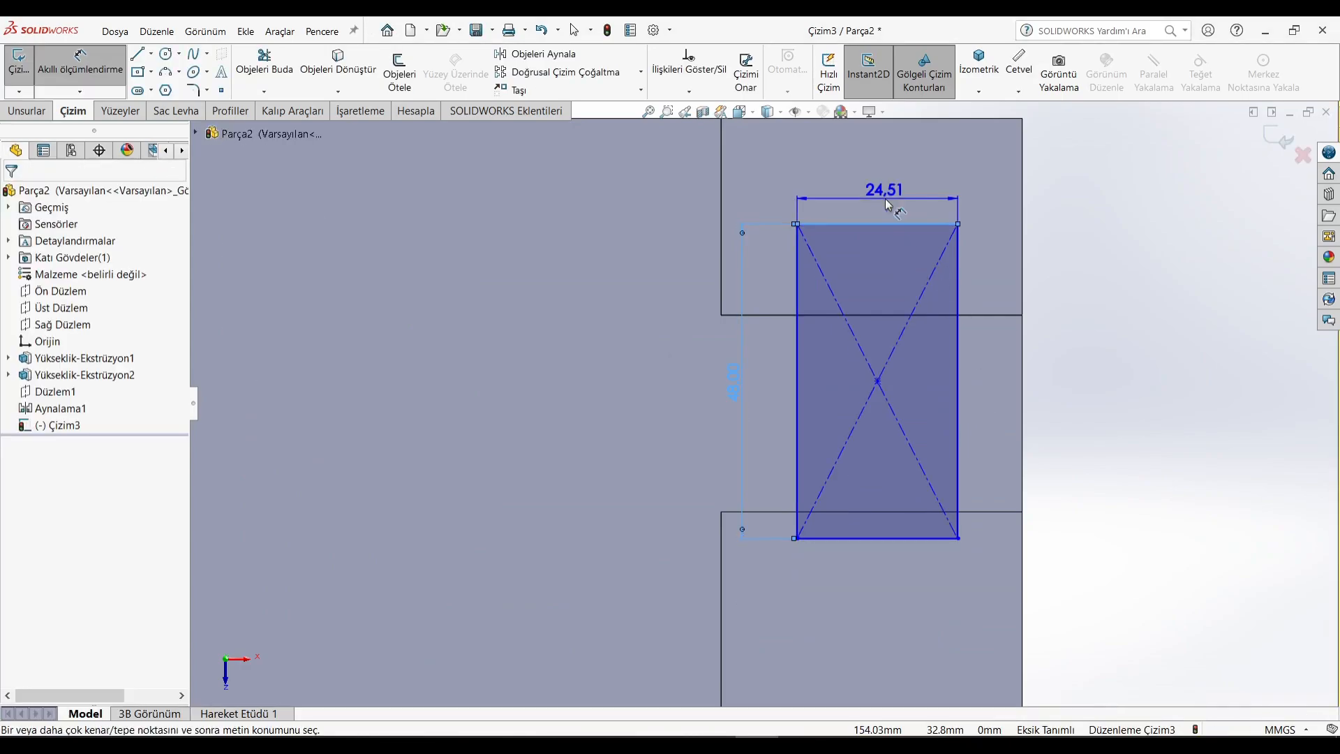
click(887, 201)
text(12)
key(Return)
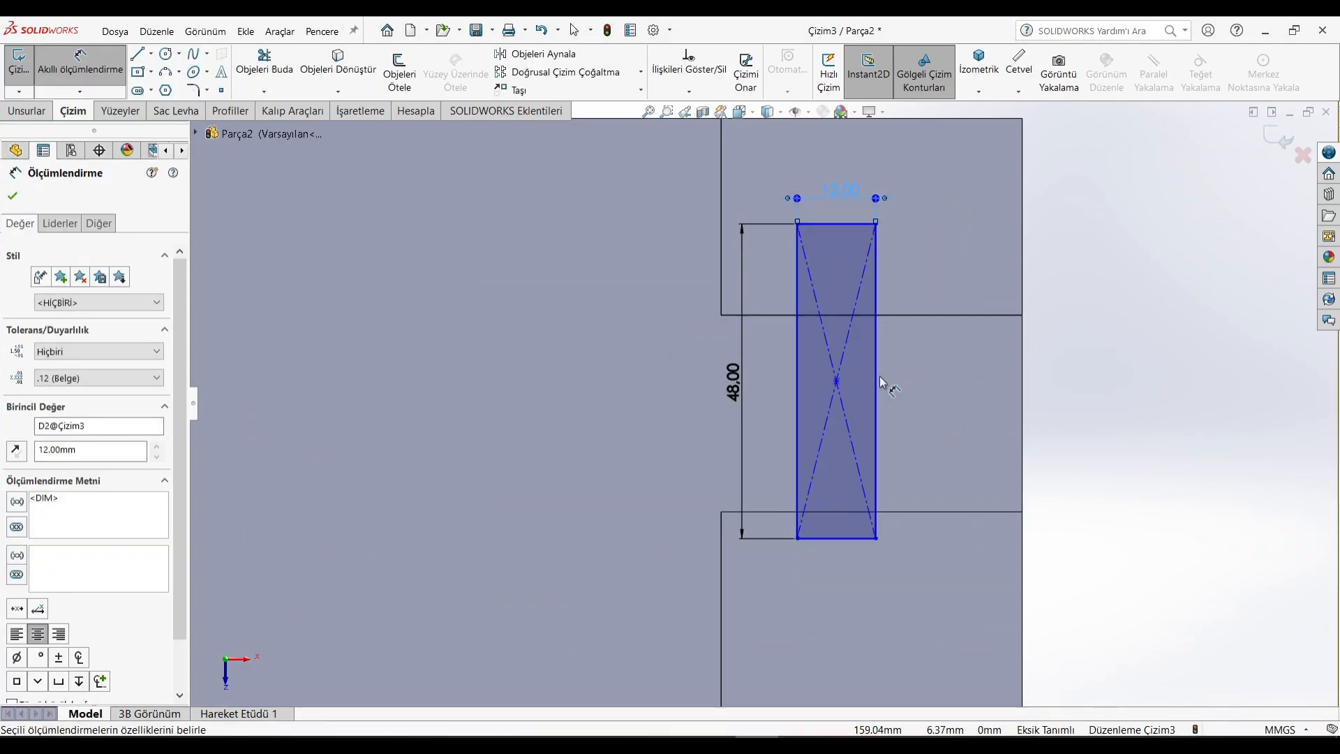
click(876, 384)
click(1021, 395)
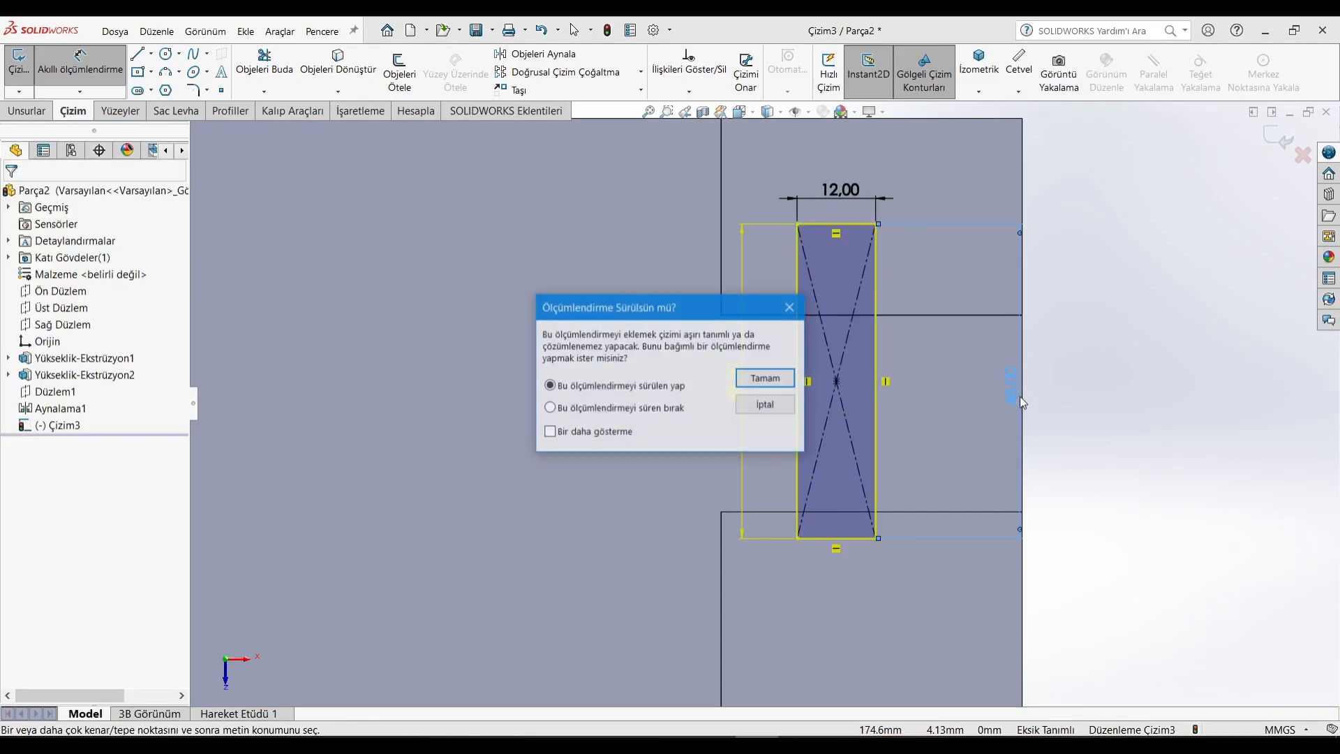
click(766, 405)
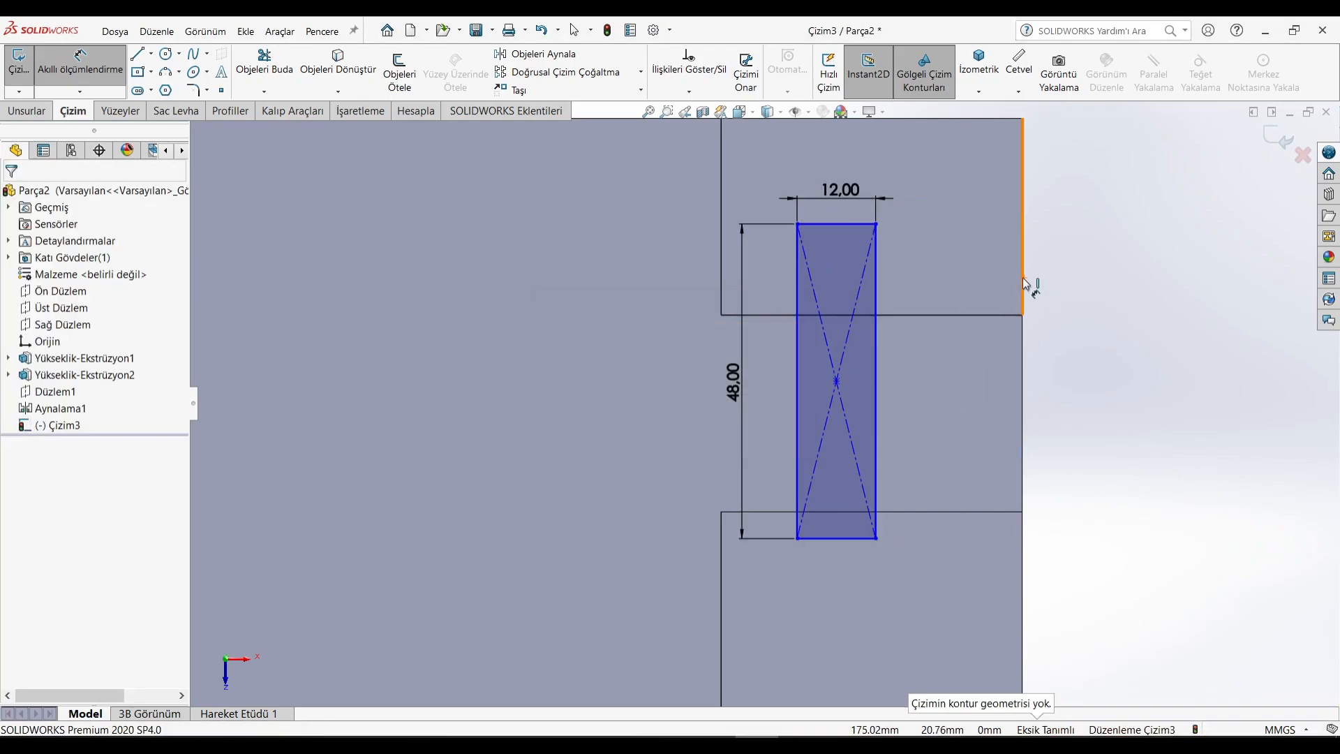
Dimension the slot rectangle's outer long side 17 mm from the plate's end edge
click(876, 283)
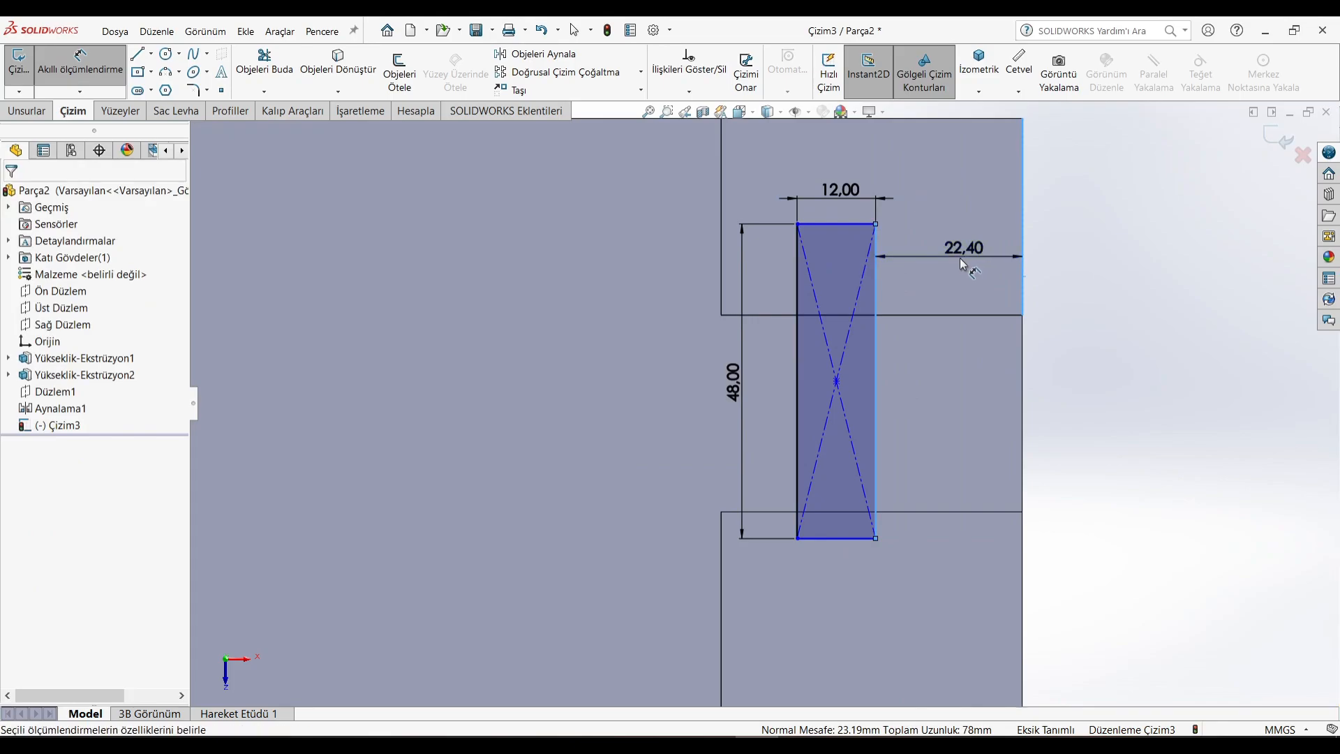
click(960, 258)
text(17)
key(Return)
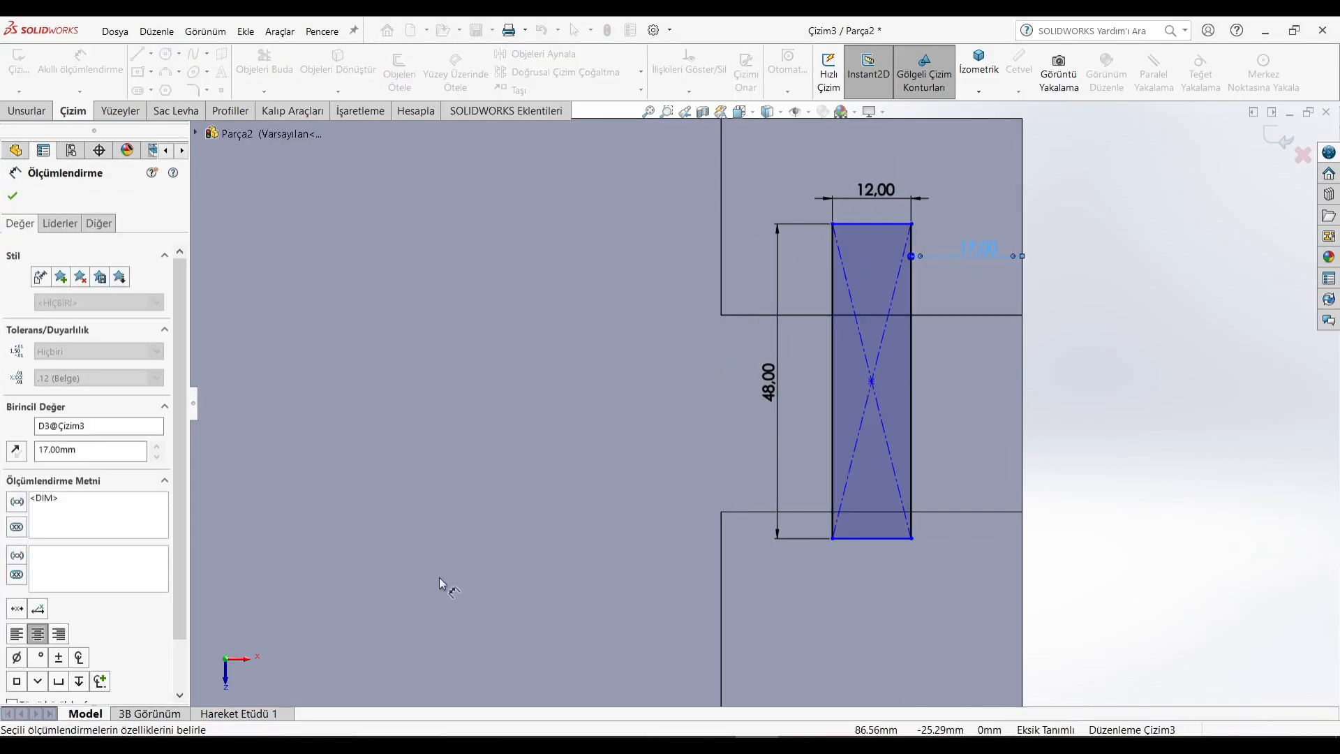
Check the reference drawing and dimension the slot rectangle's upper short side 24 mm from the origin
key(alt+Tab)
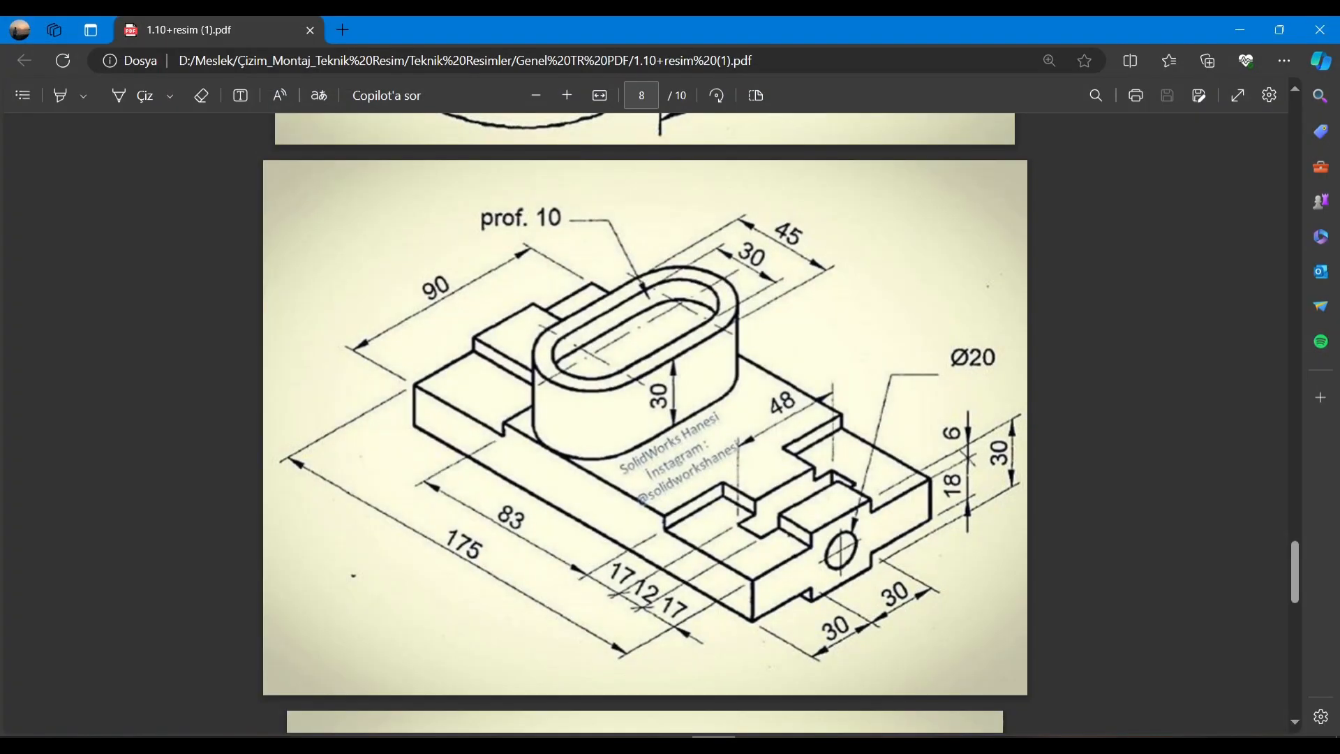
key(alt+Tab)
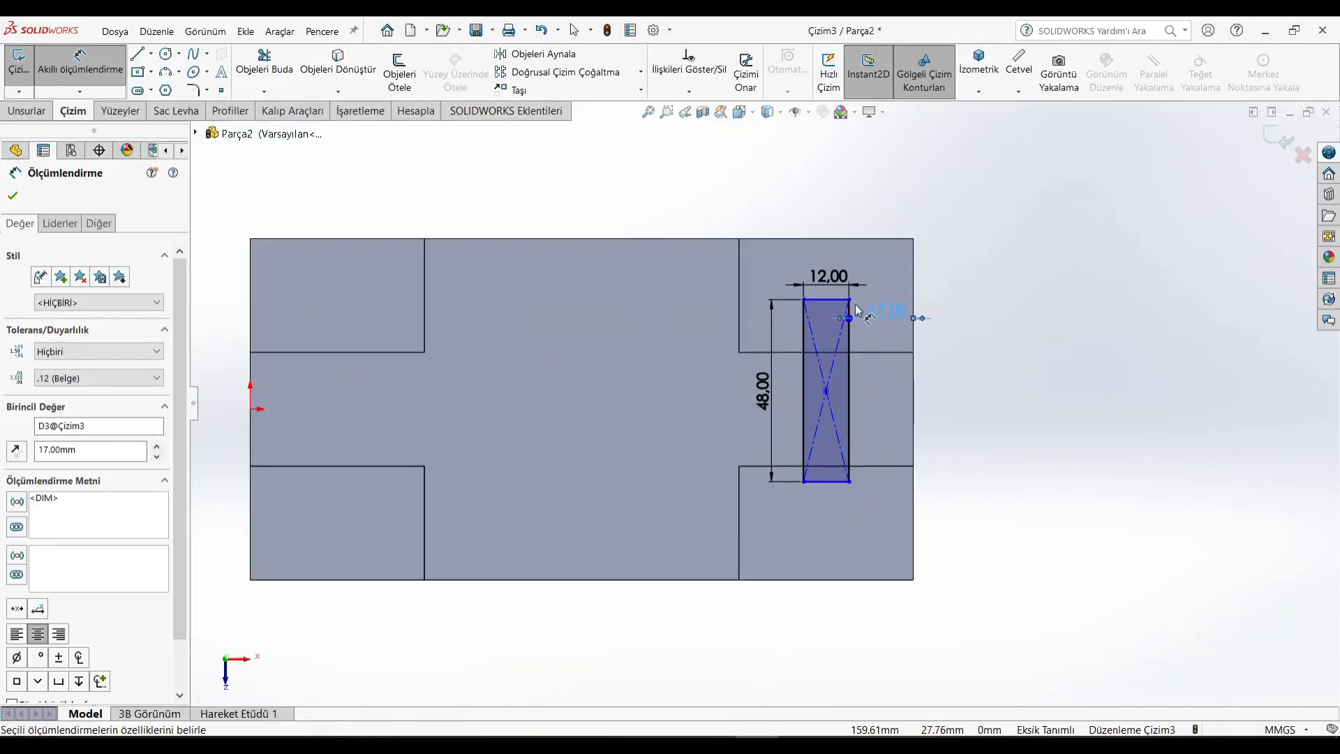
click(834, 300)
click(250, 410)
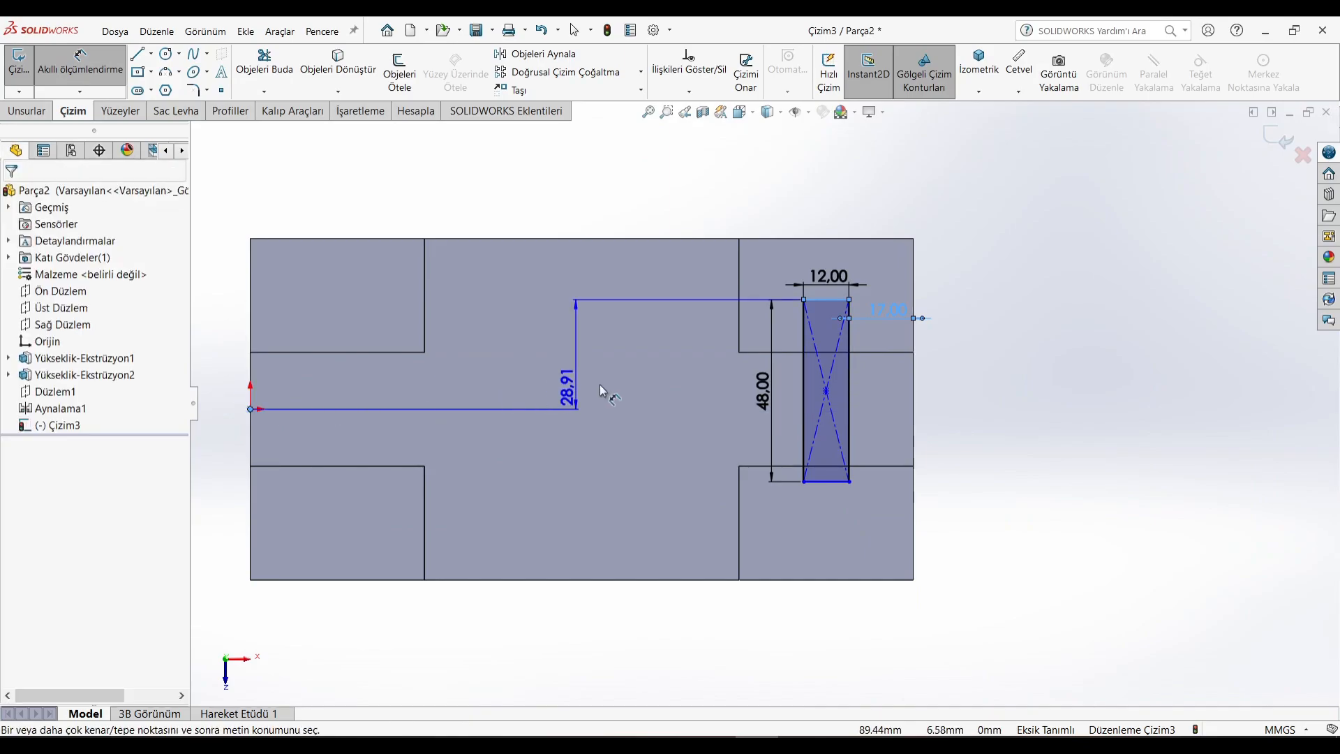
click(659, 391)
text(24)
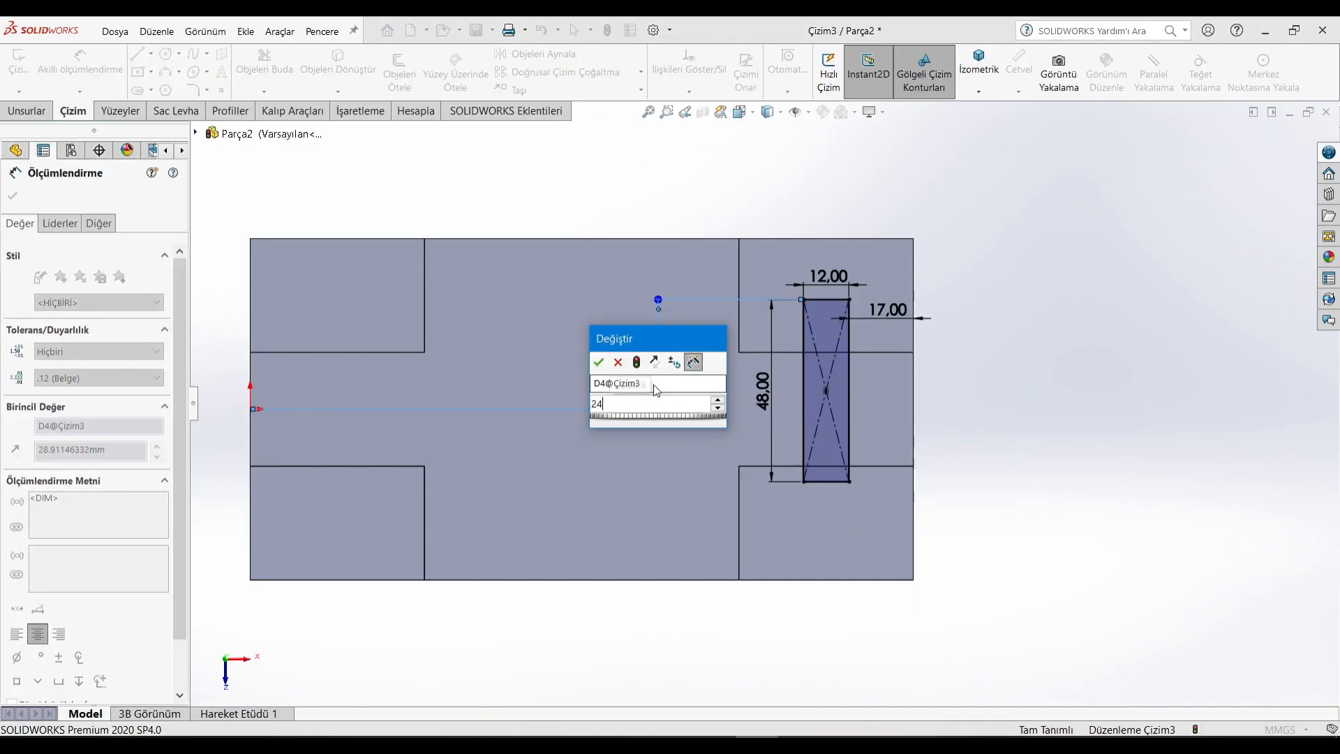
key(Return)
Cut the slot rectangle through all of the part and orbit to inspect the result in isometric view
click(9, 113)
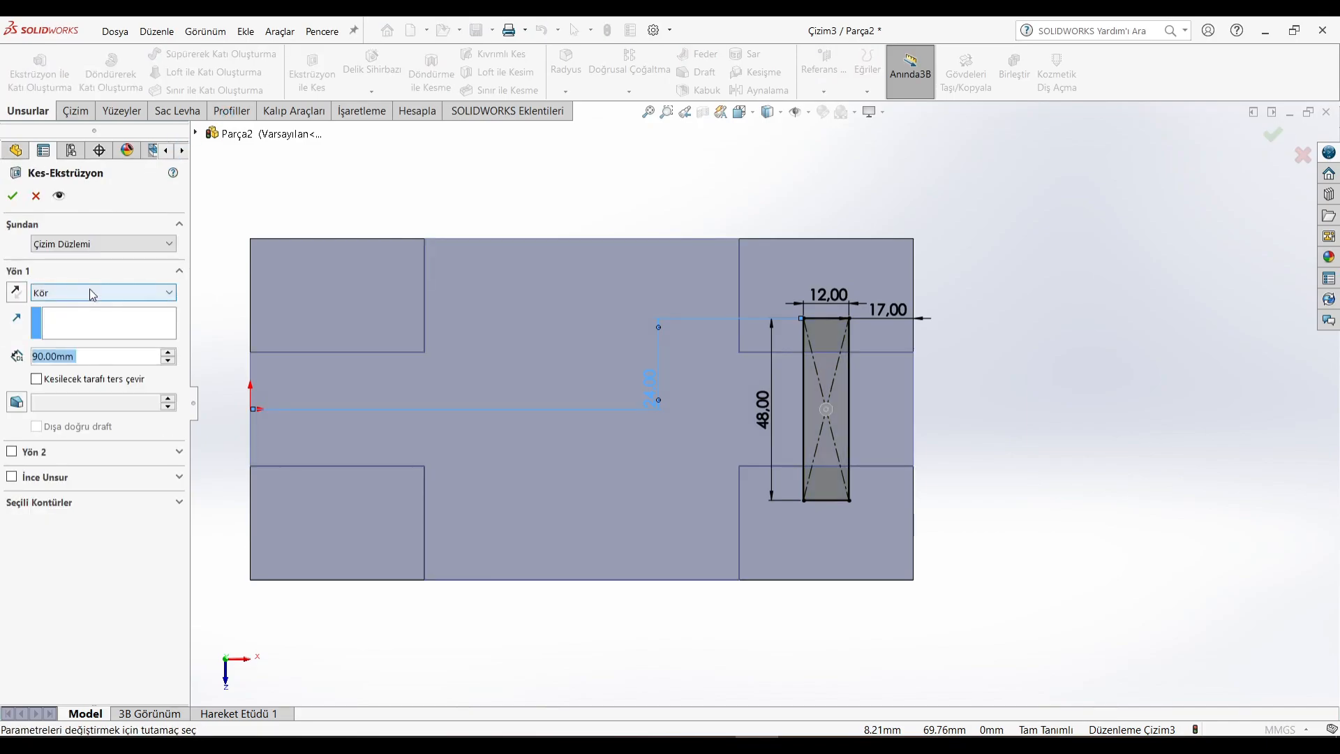
click(97, 293)
click(63, 315)
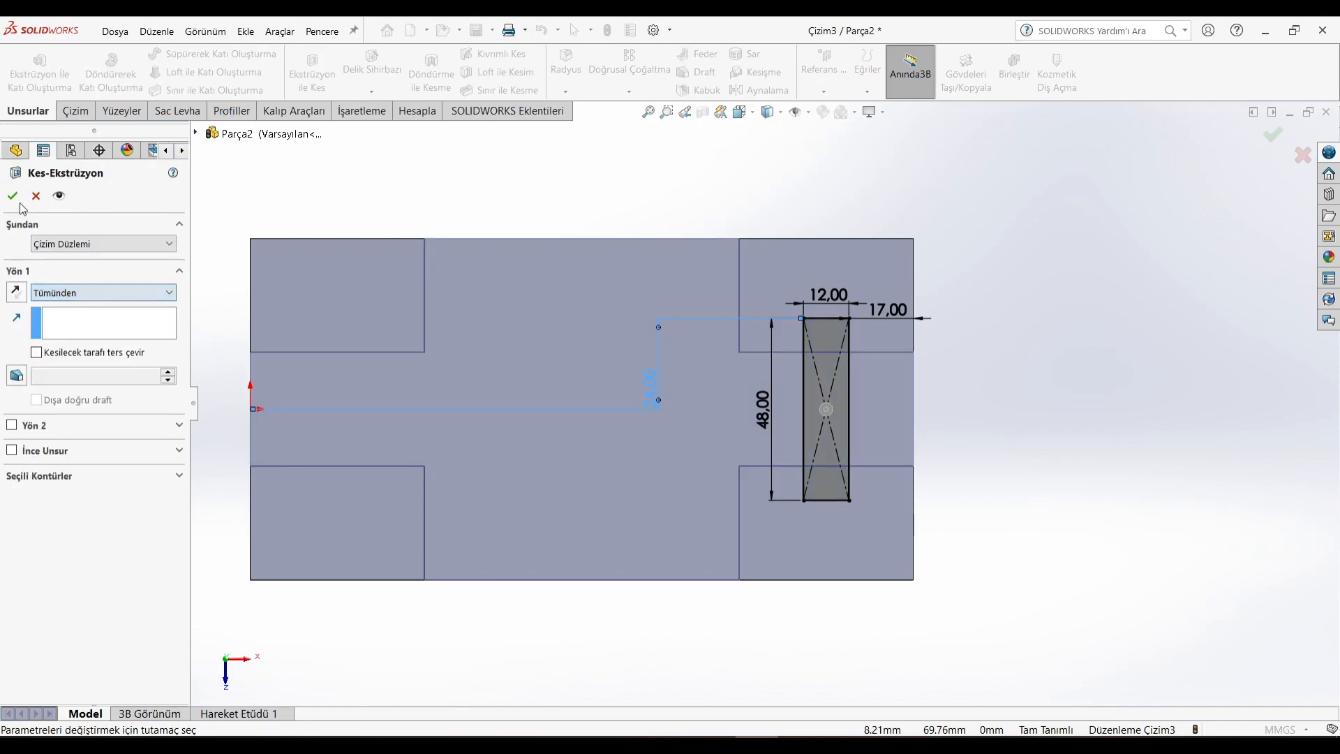
click(931, 359)
scroll(756, 580, up, 5)
middle_drag(756, 580, 810, 427)
key(ctrl+7)
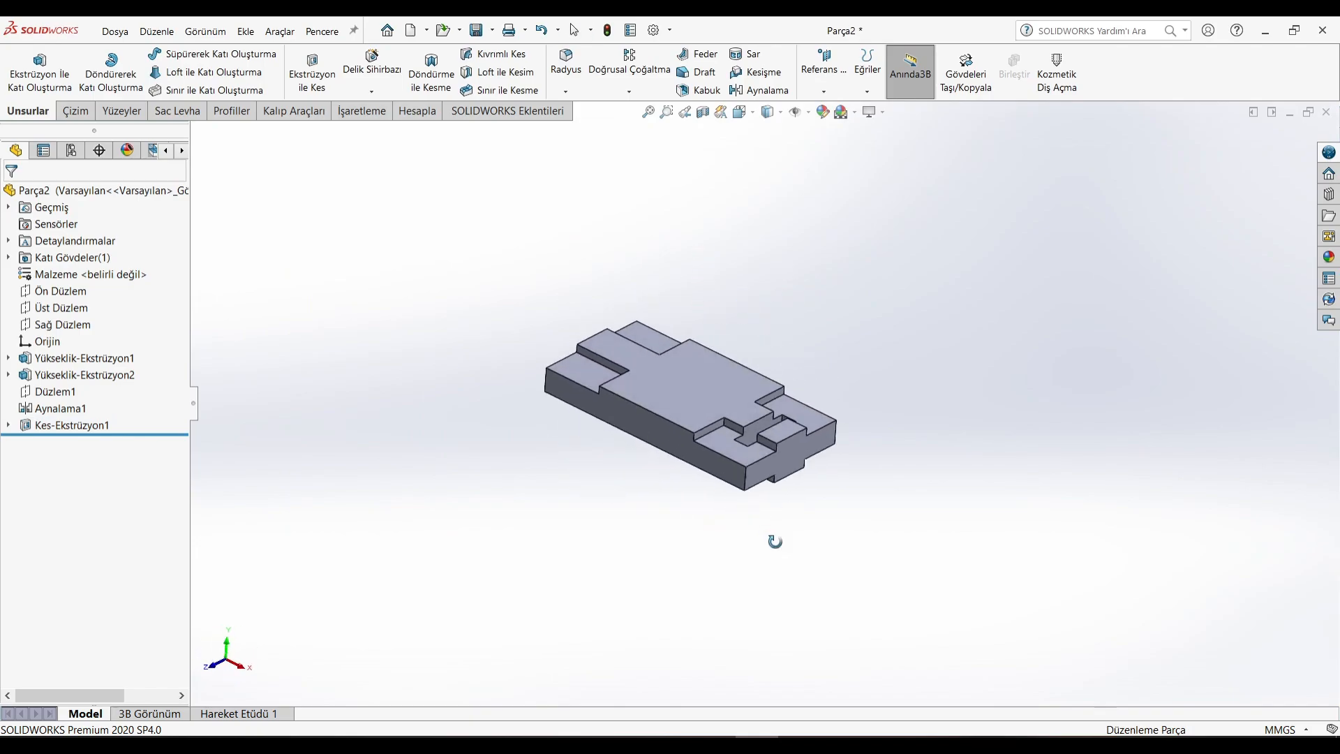
Switch the scene to a plain white background without shadows and show the part in isometric view
click(854, 113)
click(852, 150)
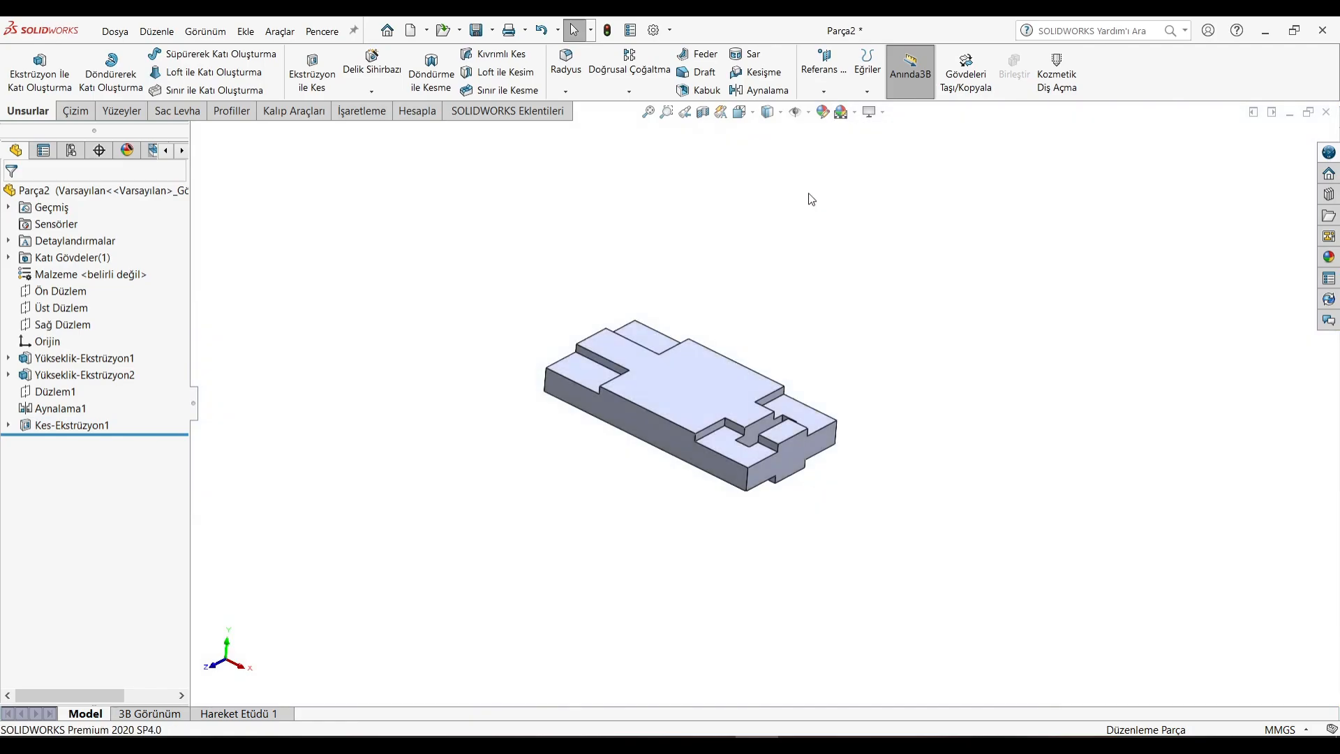
click(883, 112)
click(897, 131)
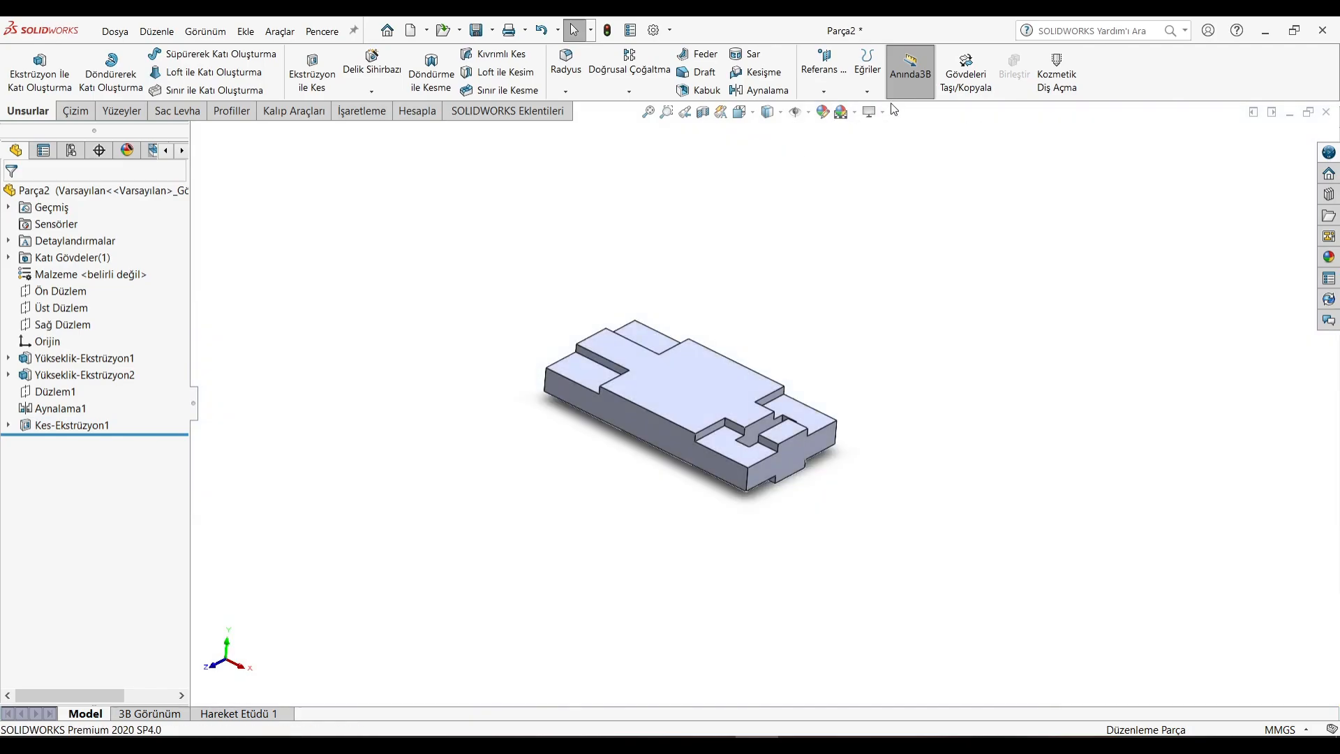
click(883, 113)
click(887, 131)
click(742, 112)
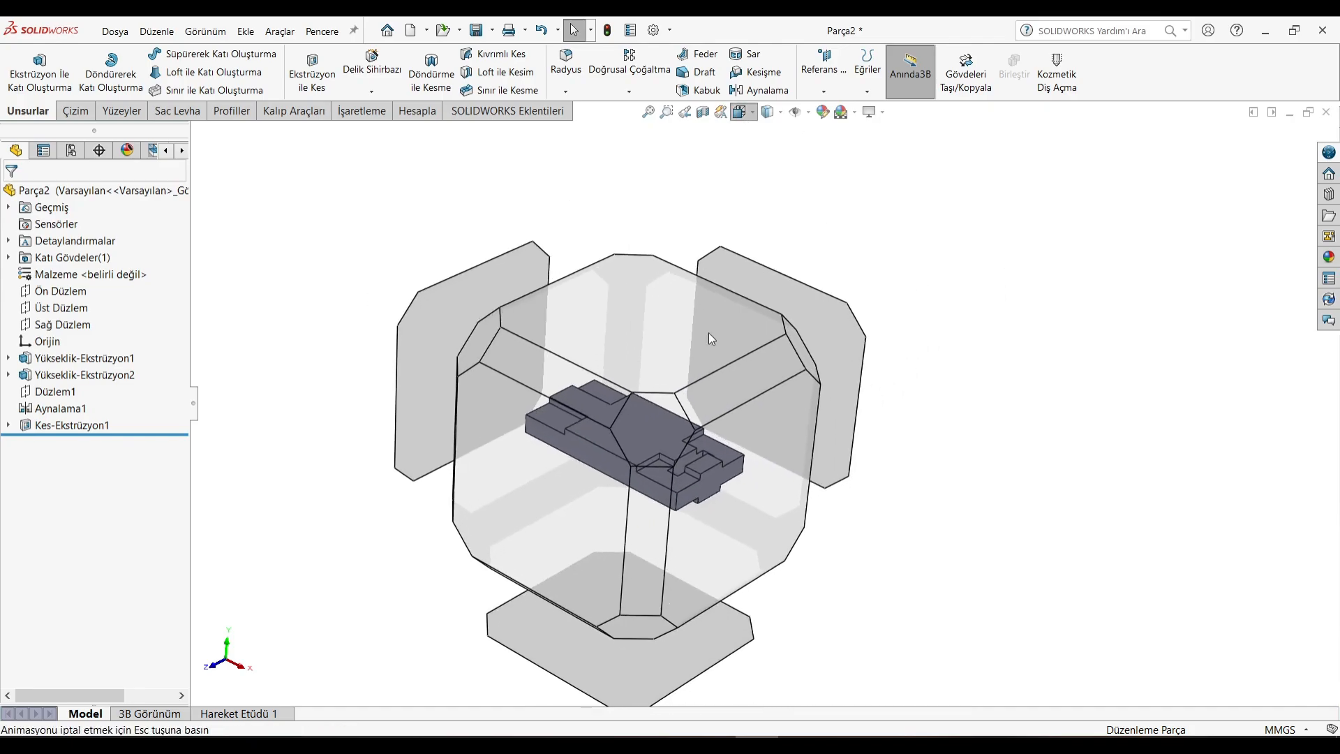
click(602, 472)
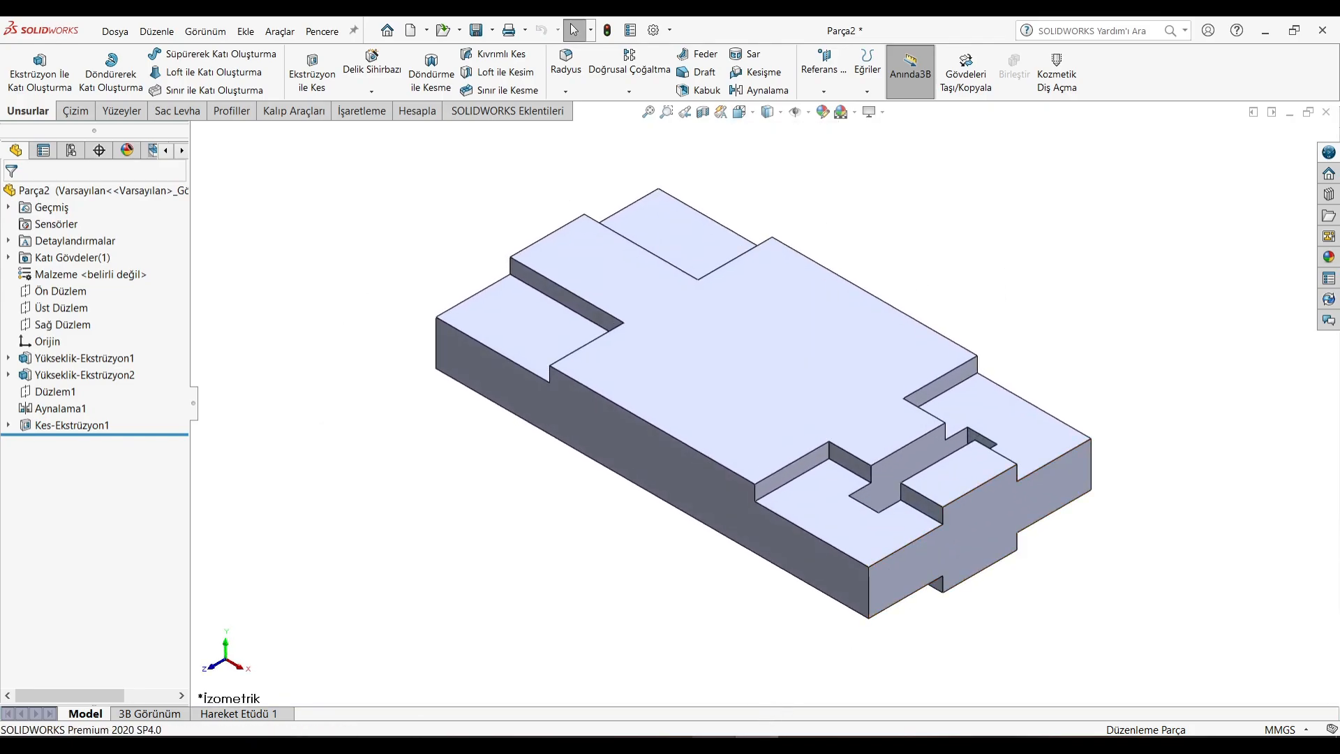
Check the hole in the reference drawing, then sketch a circle about 27 mm in diameter on the plate's slotted end face, above the origin
key(alt+Tab)
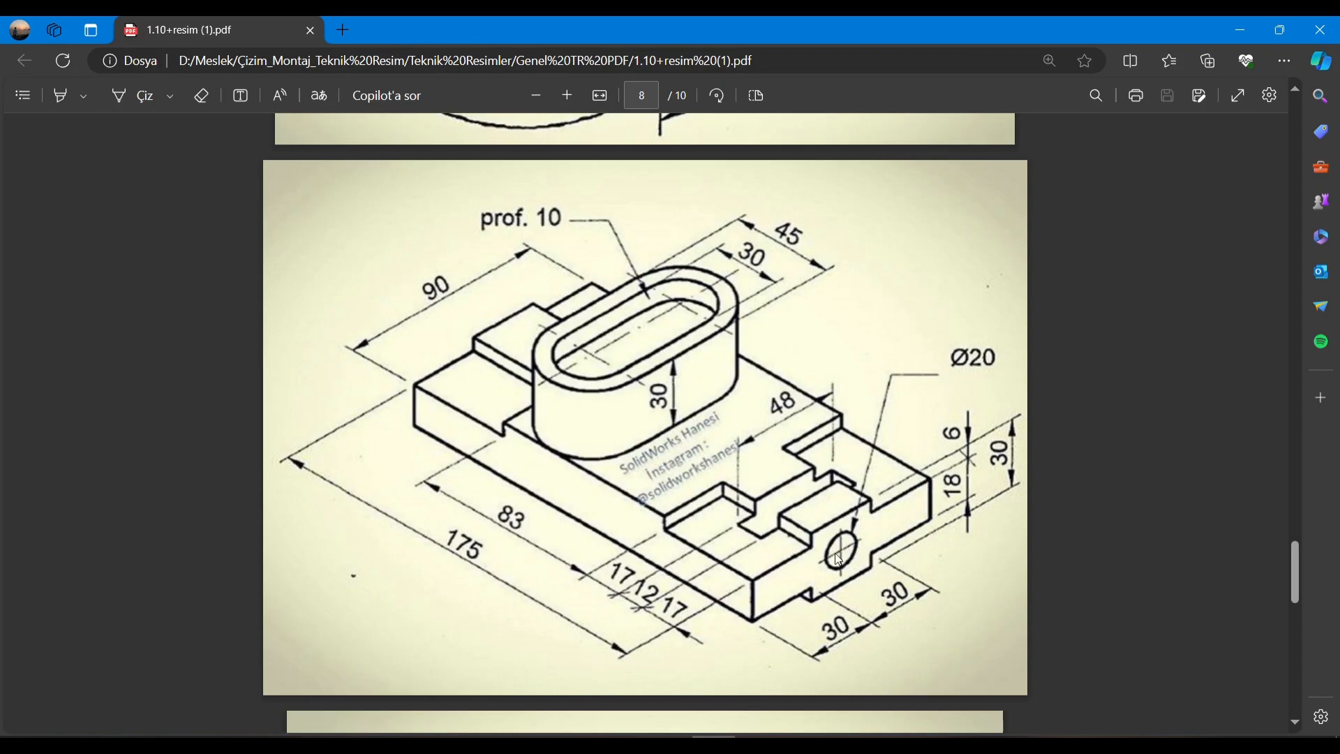
click(1240, 30)
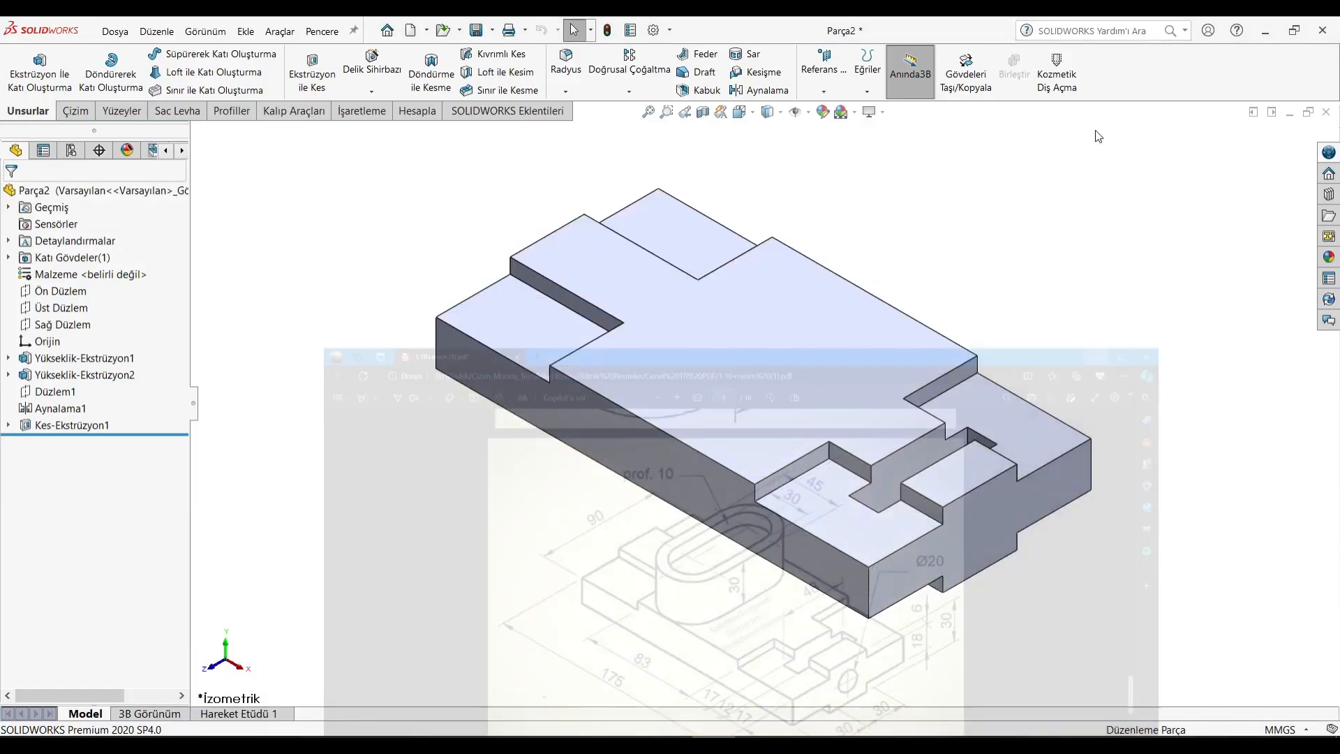
right_click(942, 526)
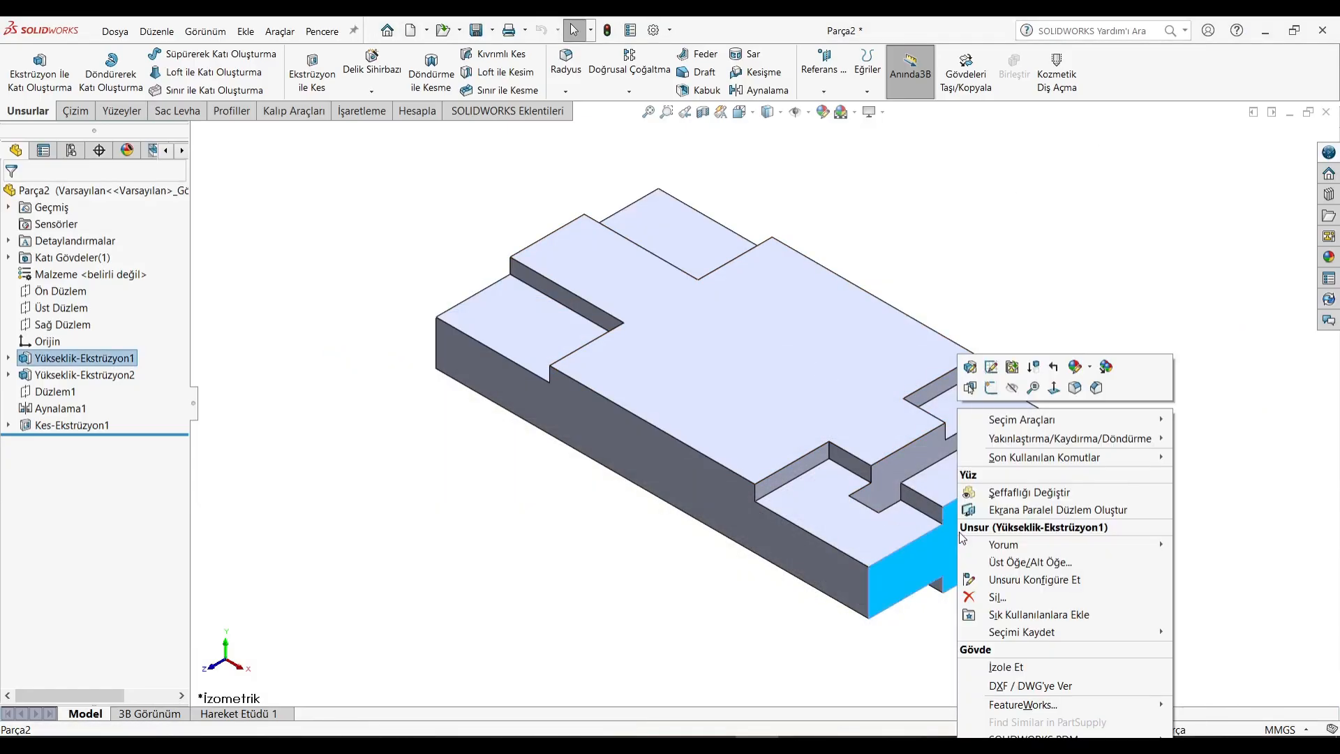
click(1054, 387)
right_click(810, 393)
click(842, 373)
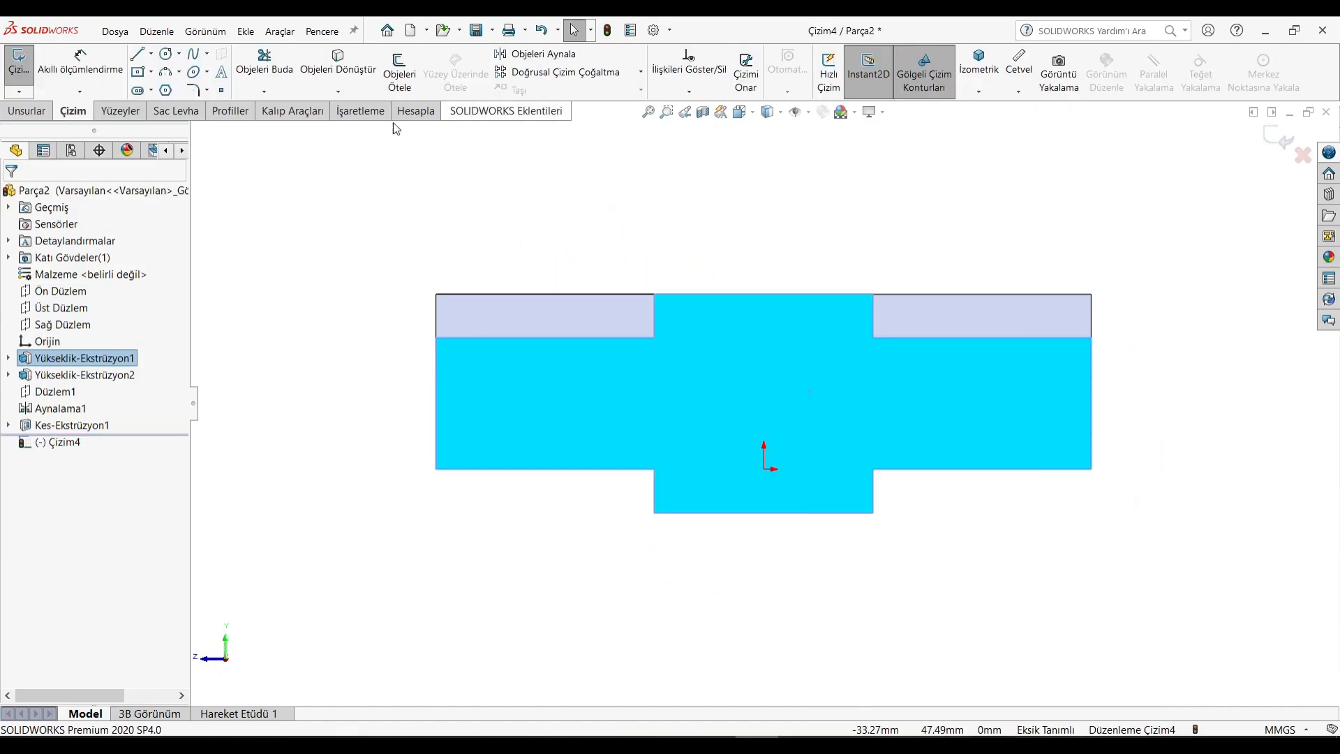
click(763, 399)
click(813, 483)
Draw a vertical centerline from the midpoint of the end face's bottom edge and attach its upper end to the top edge
click(152, 54)
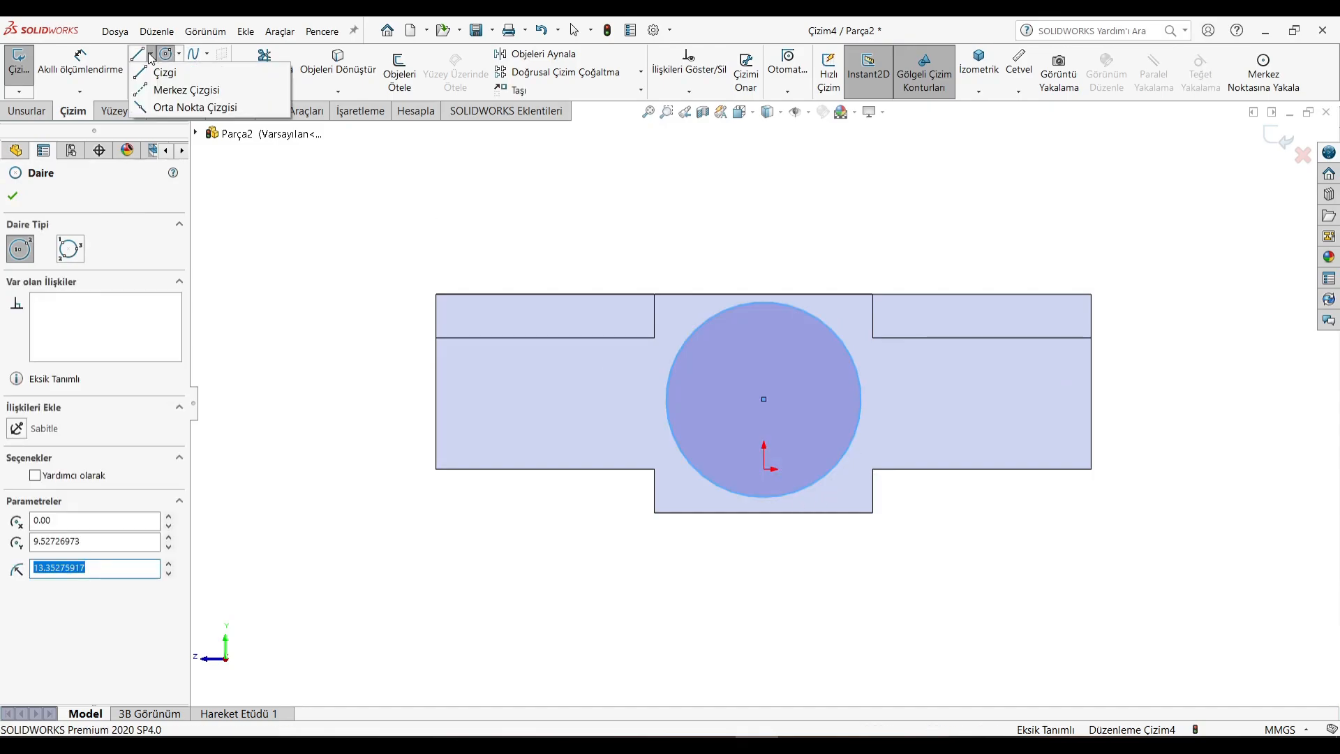
click(186, 90)
click(764, 512)
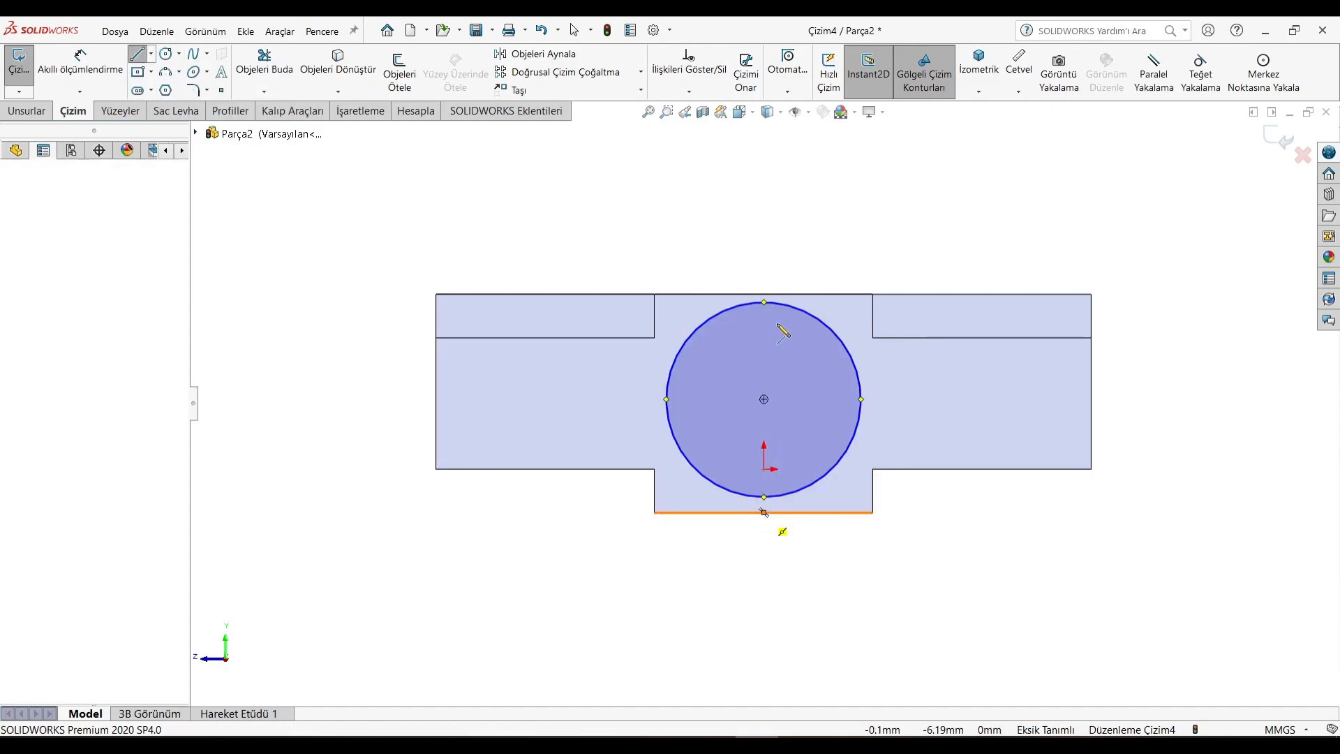
click(763, 290)
right_click(729, 258)
click(753, 270)
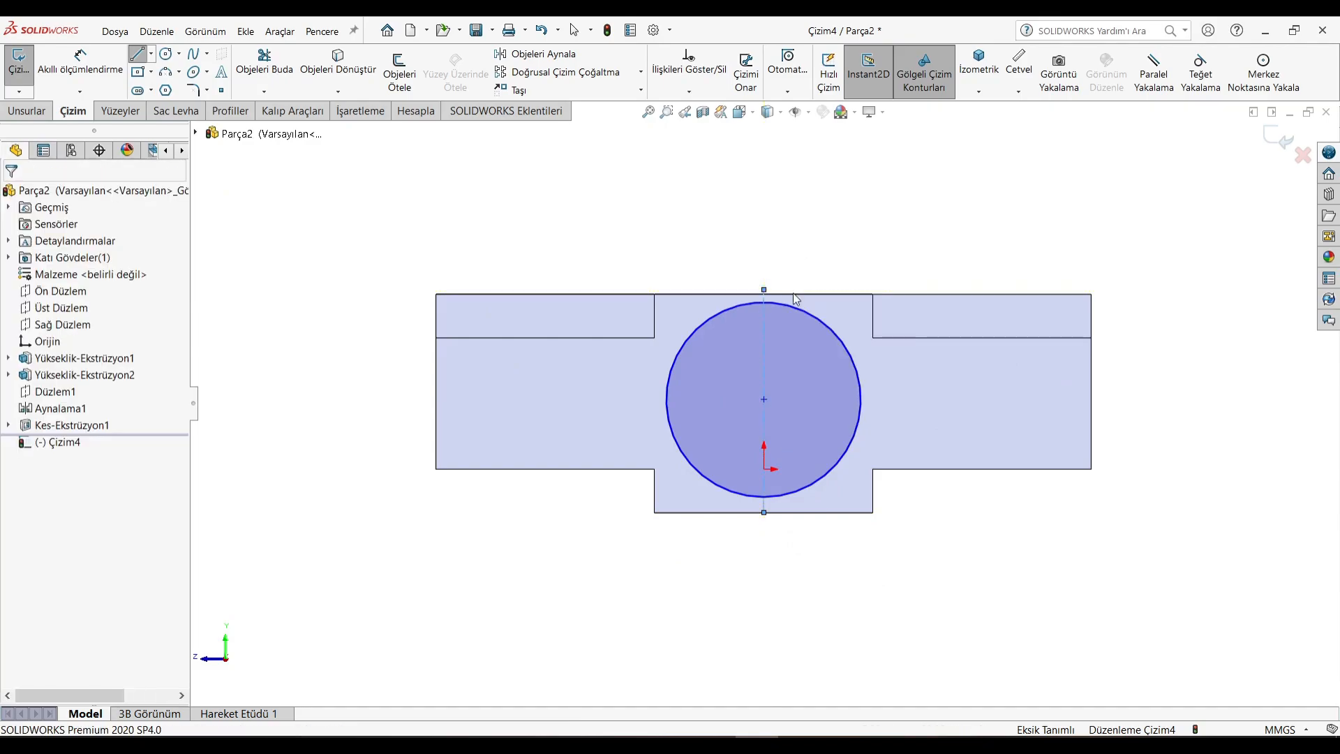
drag(763, 290, 709, 292)
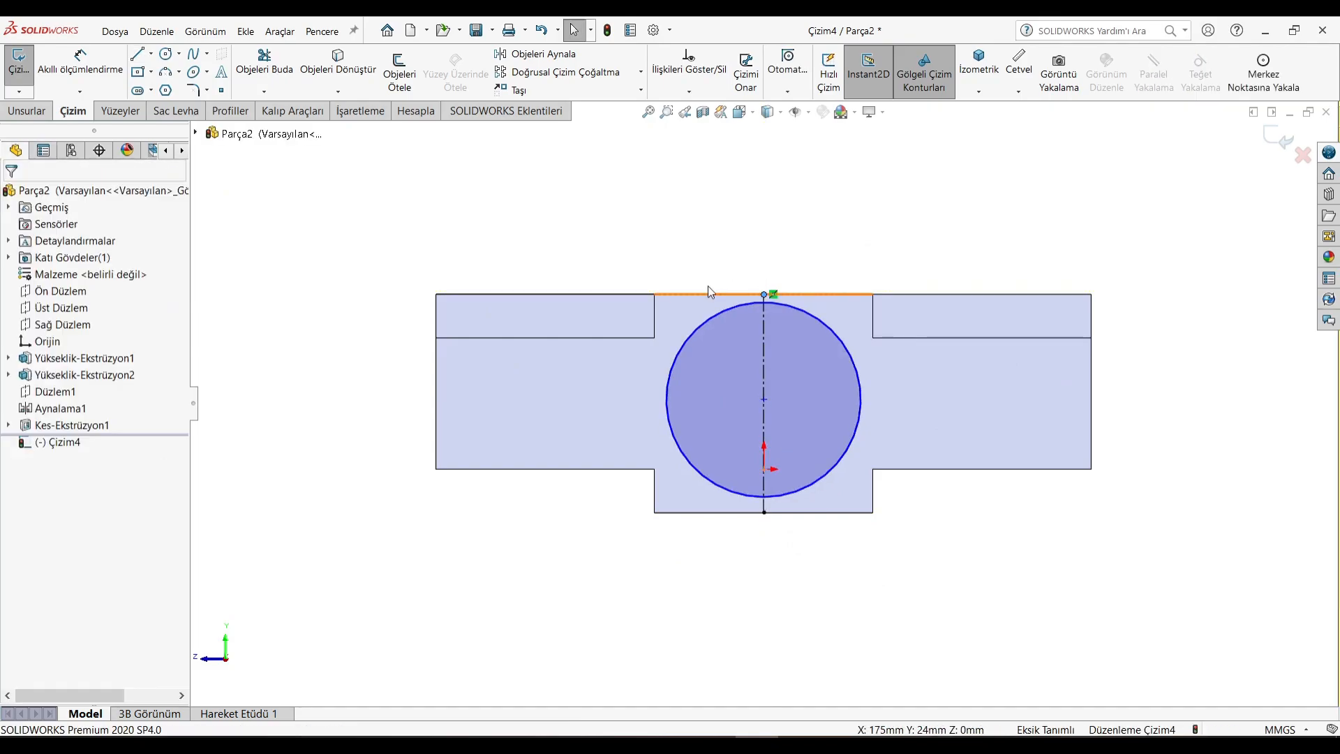
Move the circle's center up along the centerline to above the plate
click(761, 397)
drag(764, 400, 768, 220)
key(Escape)
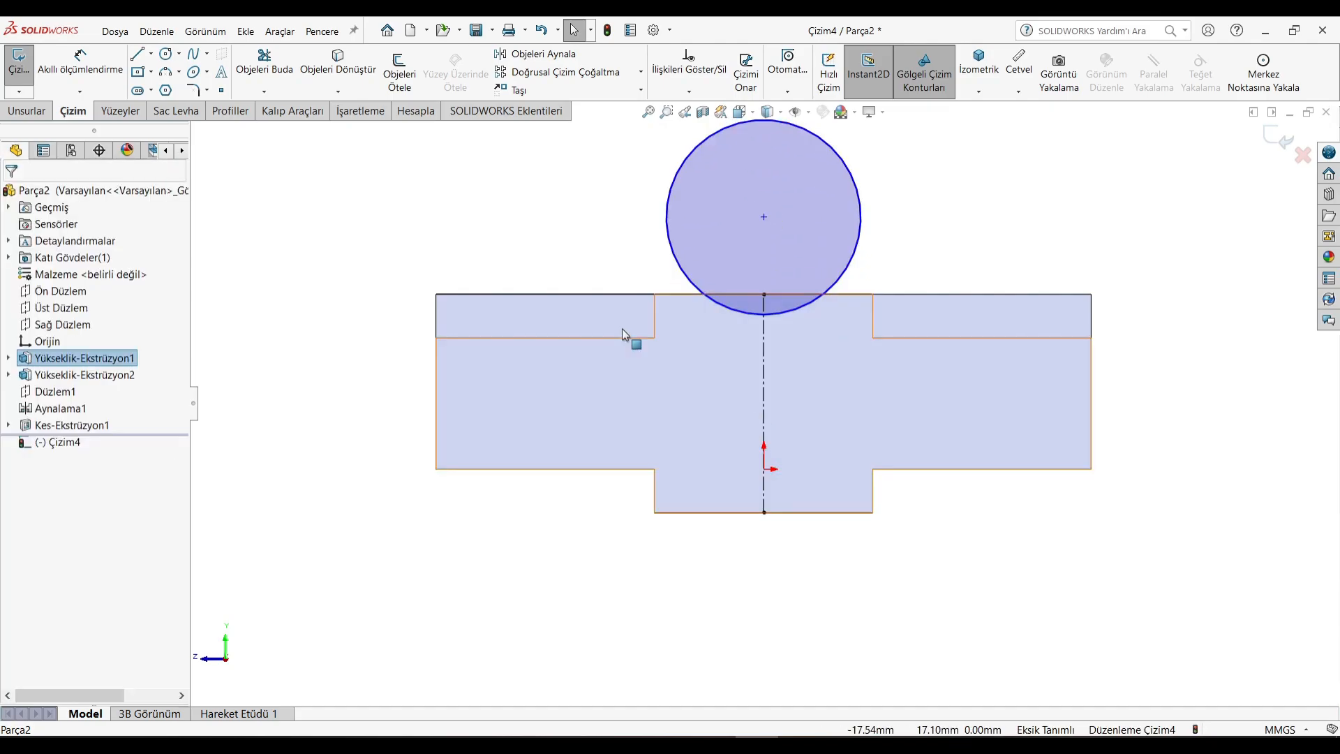
click(666, 248)
ctrl+click(763, 358)
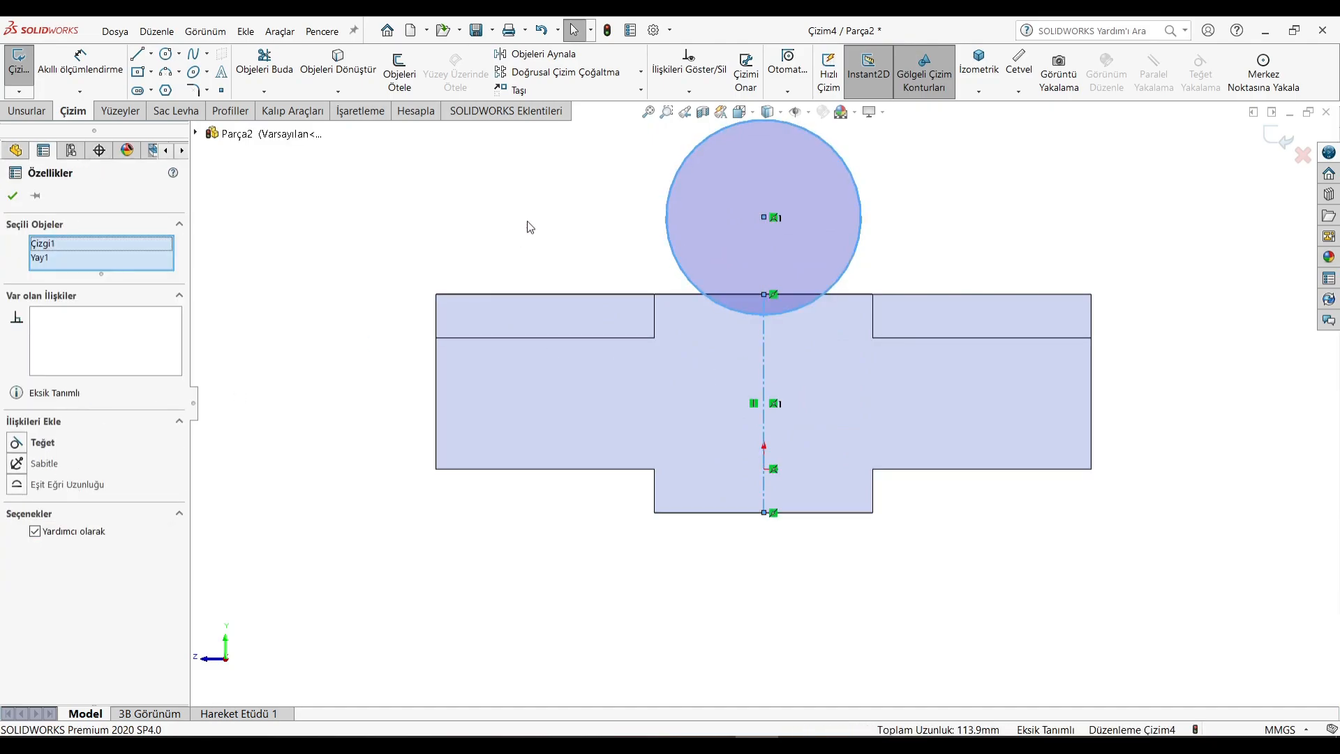
click(553, 237)
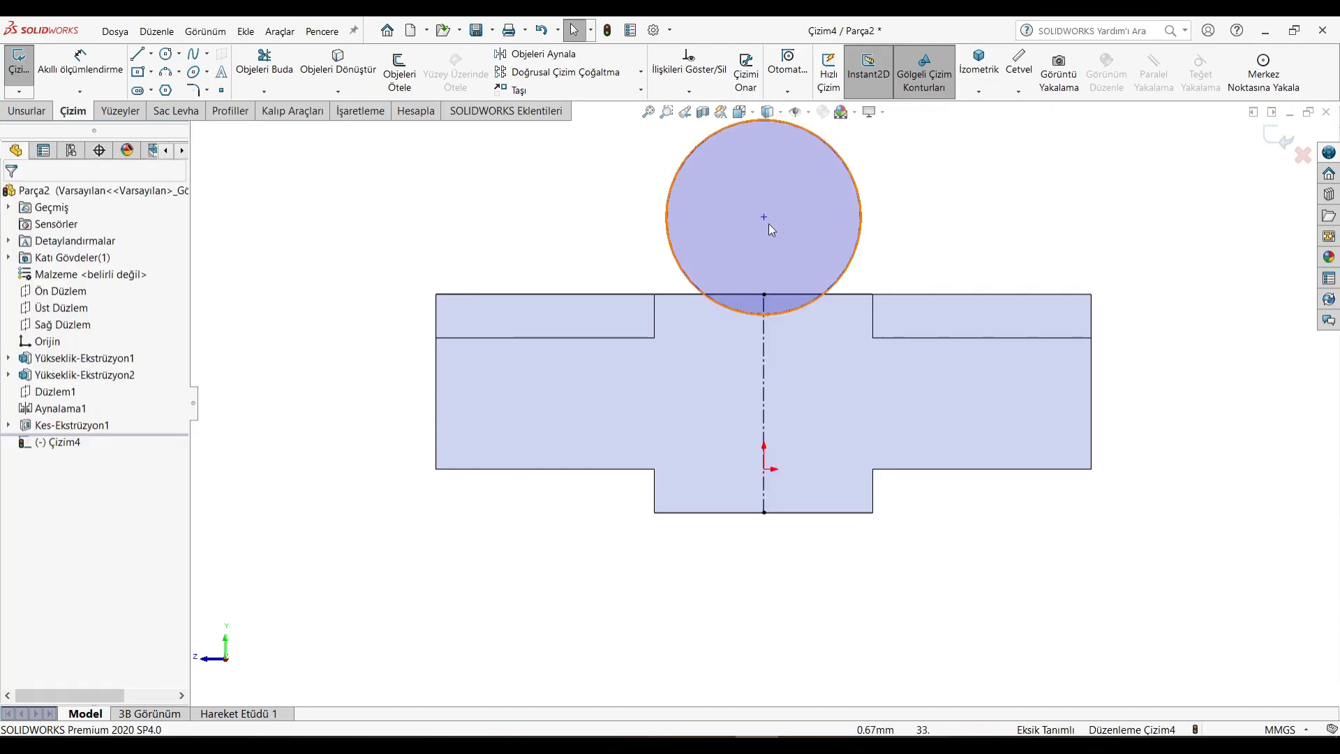
Constrain the circle's center to the midpoint of the vertical centerline
click(765, 217)
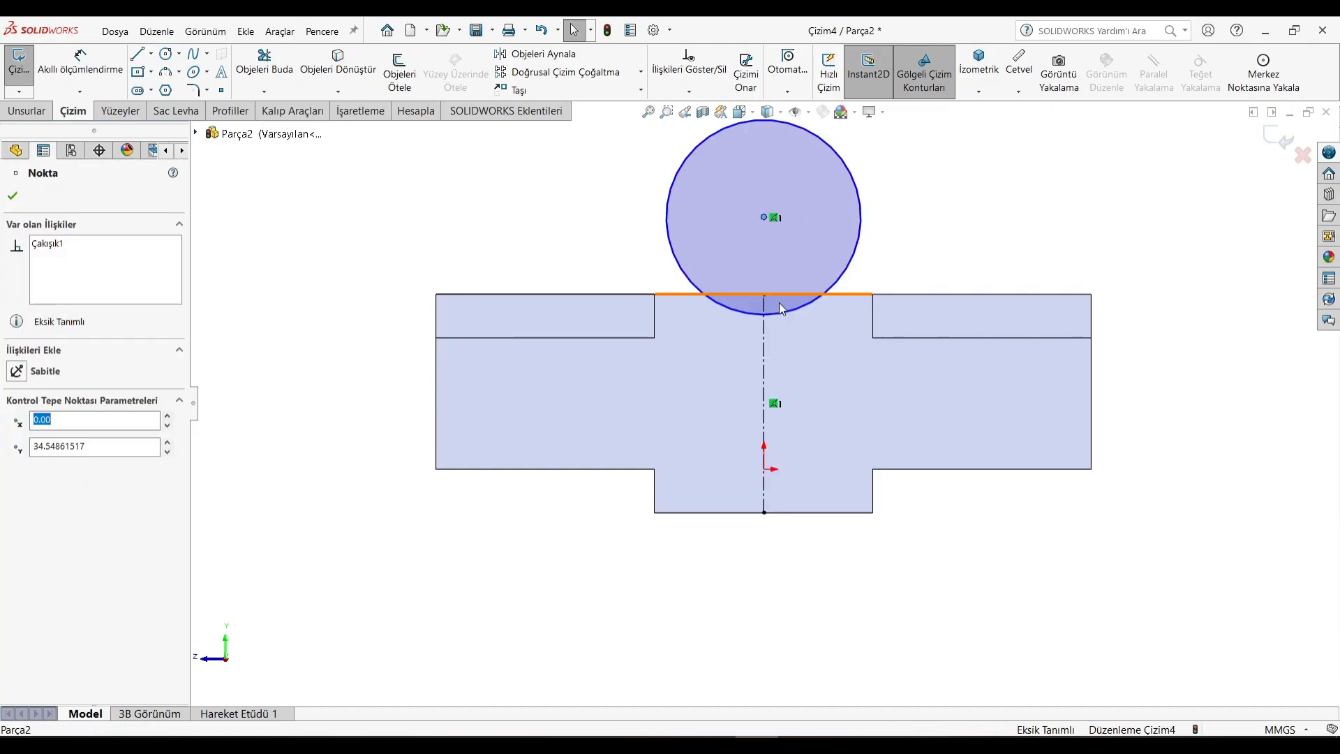
ctrl+click(763, 410)
click(30, 463)
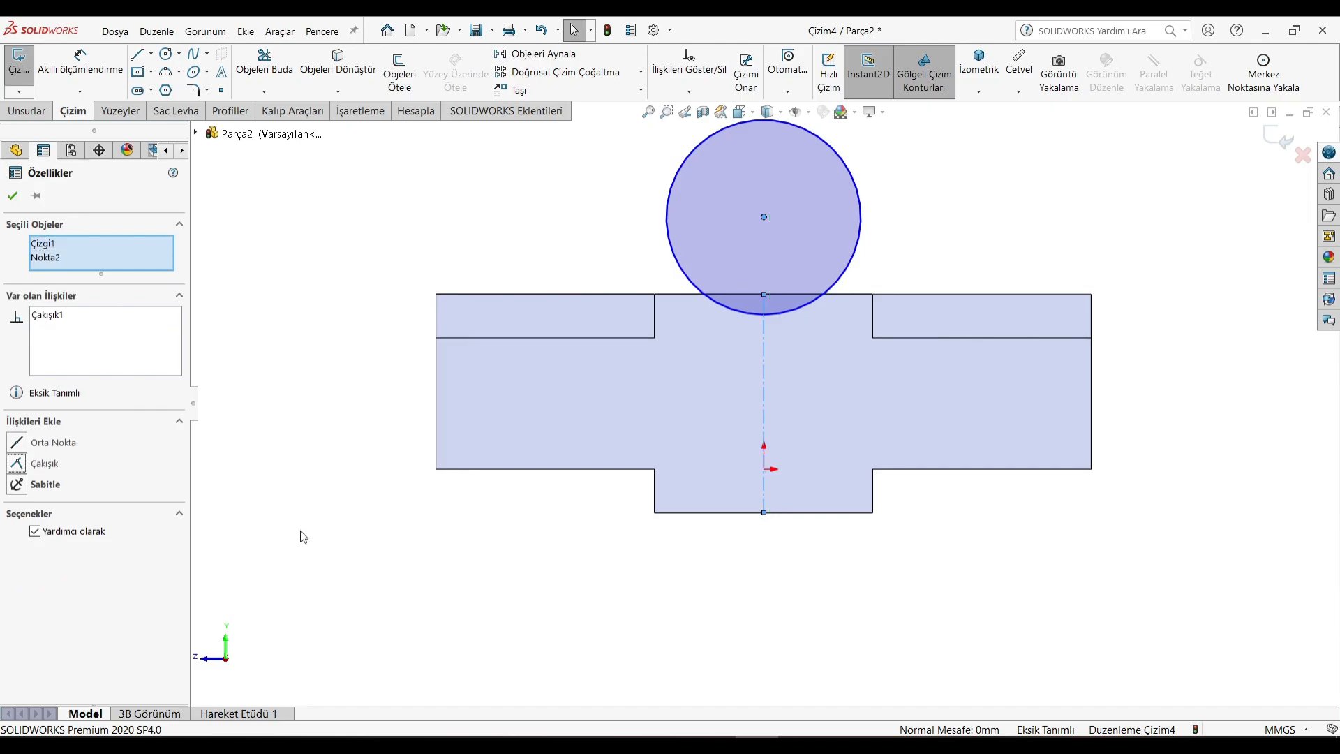
click(30, 447)
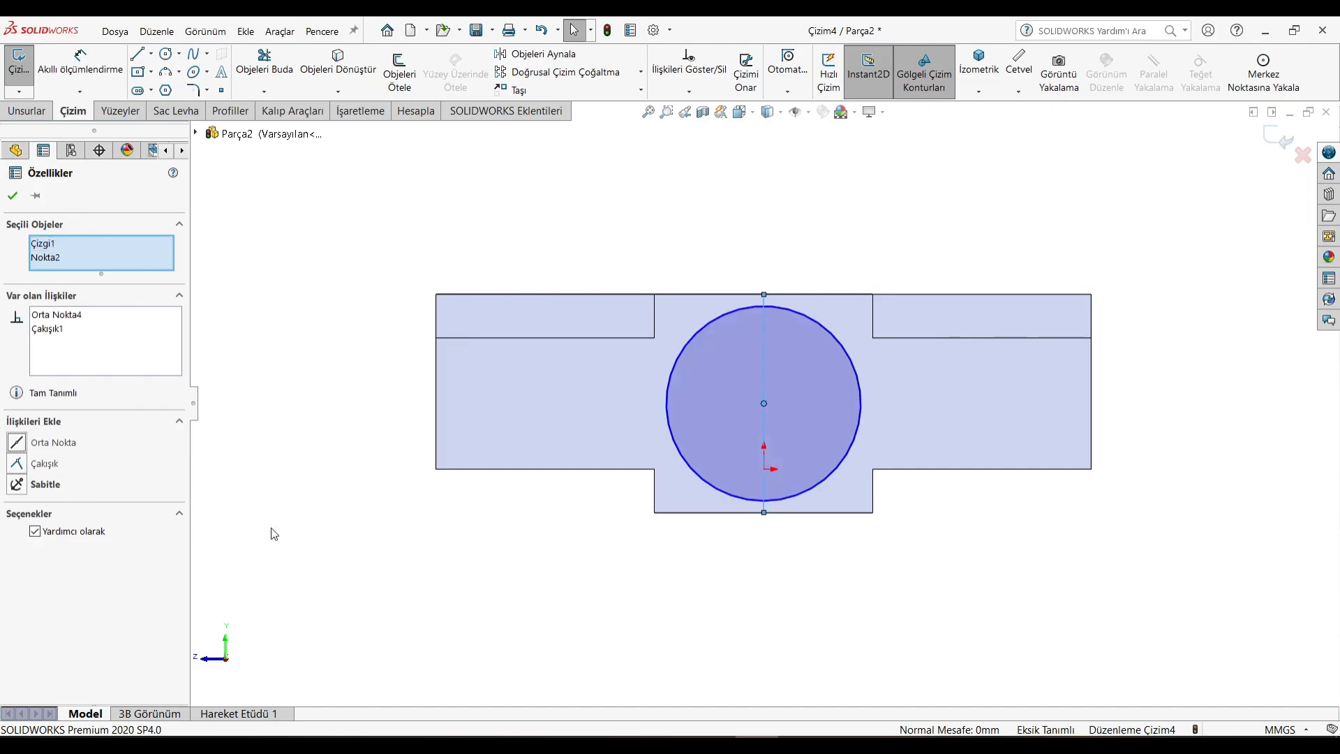
click(396, 595)
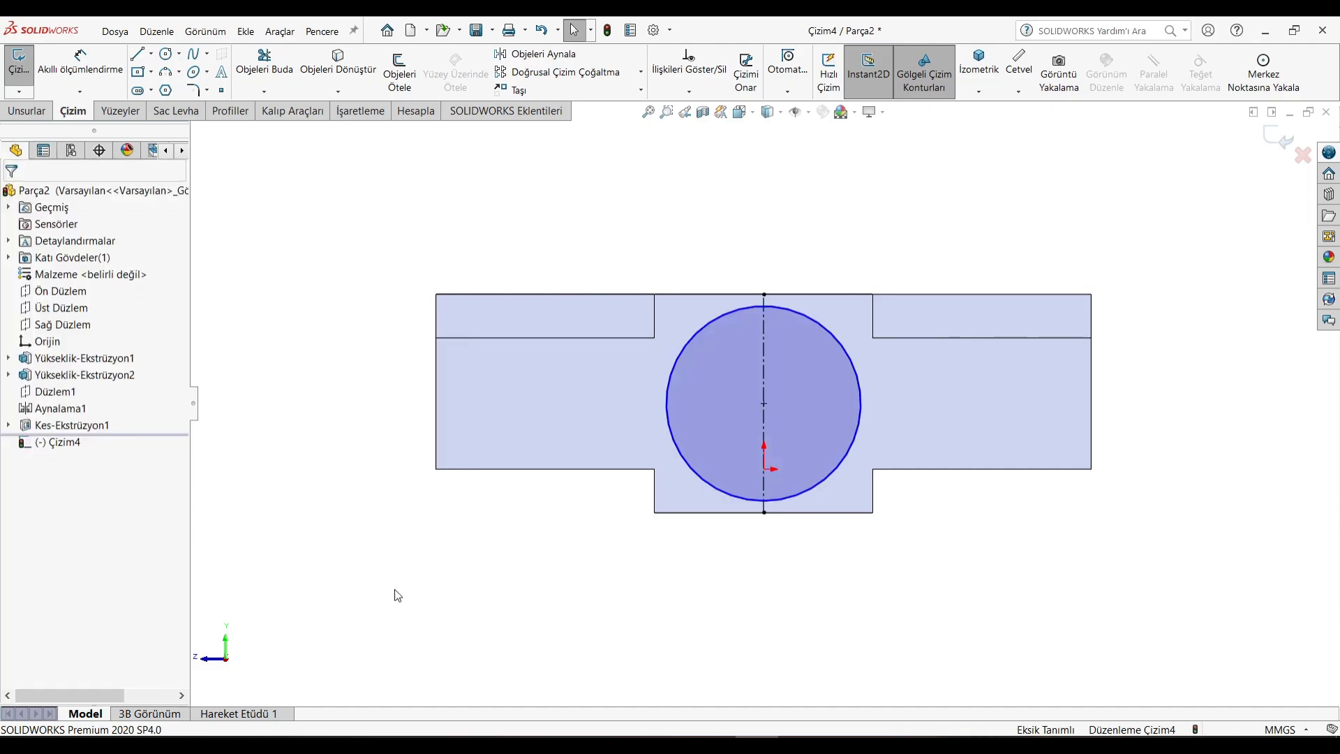
Dimension the circle's diameter on the end face and set it to 20 mm
click(74, 74)
click(833, 343)
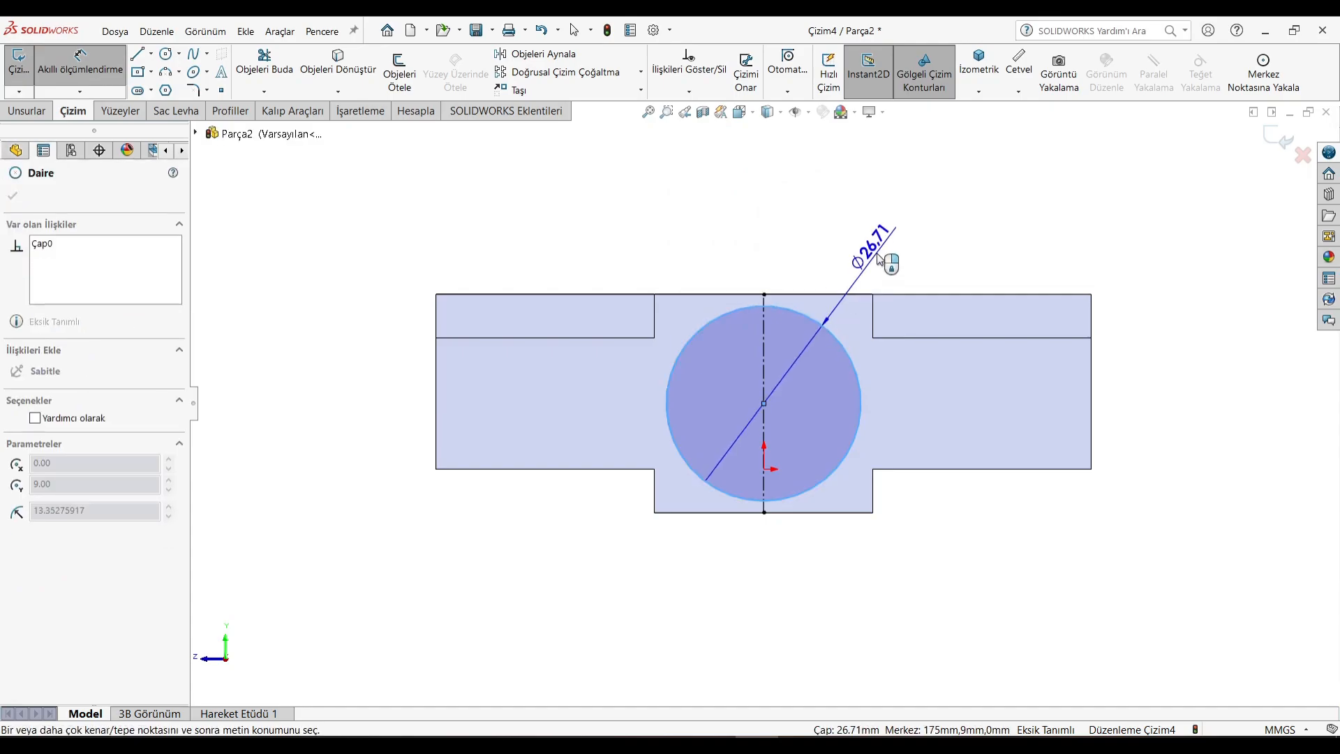
click(881, 256)
text(20)
key(Return)
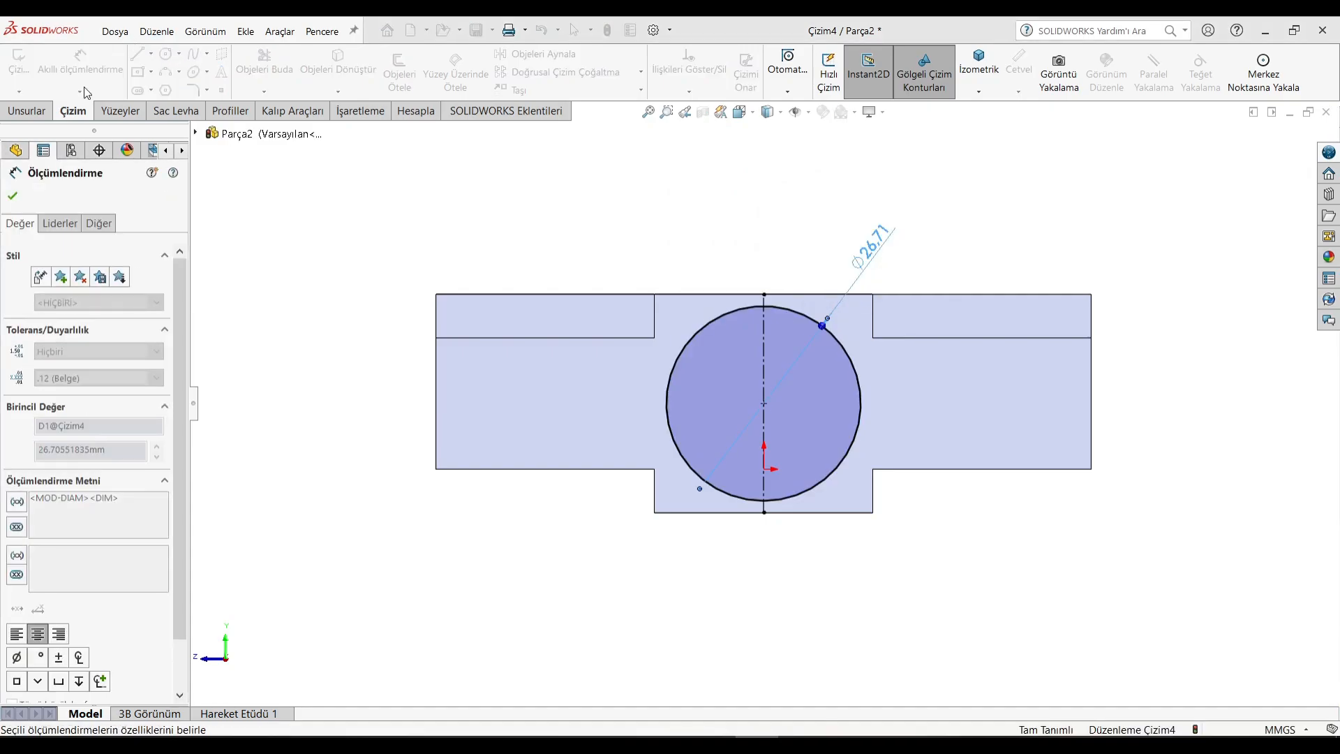
Extrude-cut the 20 mm circle with the Up To Surface end condition, ending at the facing wall of the rectangular slot
click(26, 110)
click(312, 84)
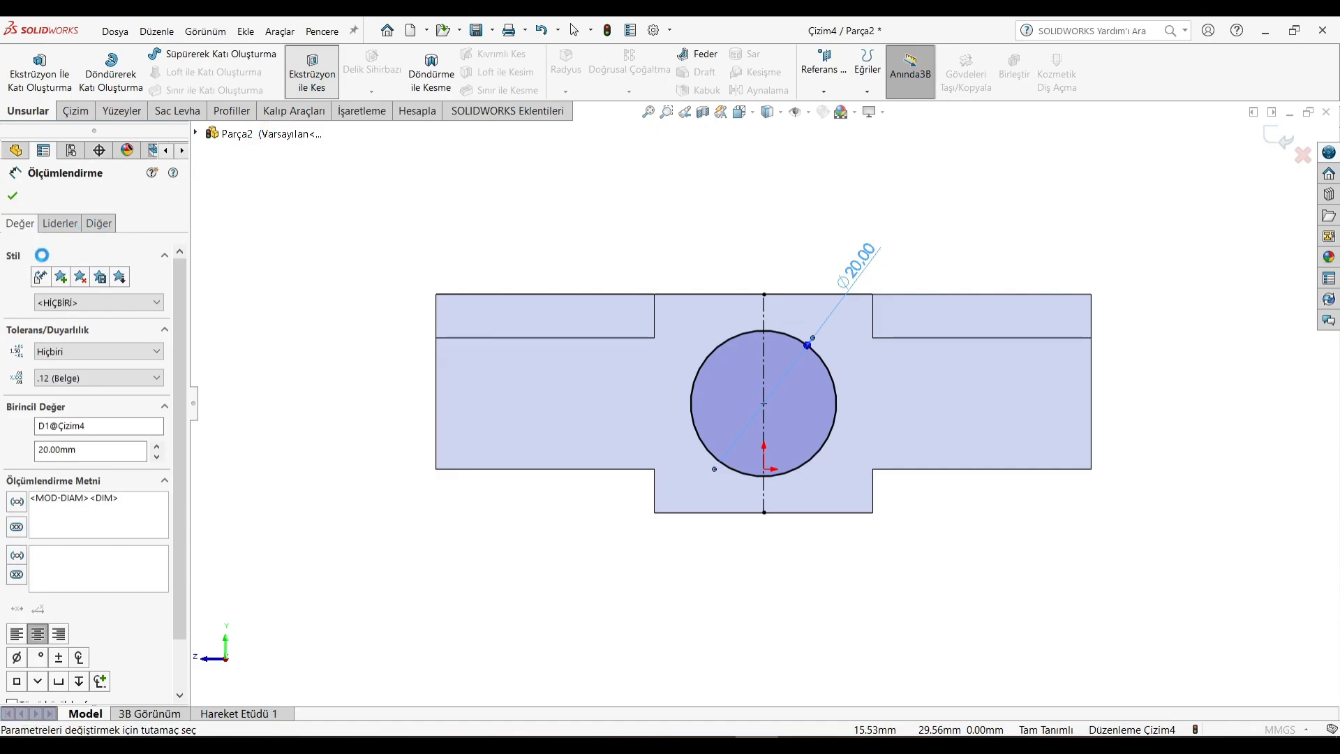
click(66, 293)
click(70, 320)
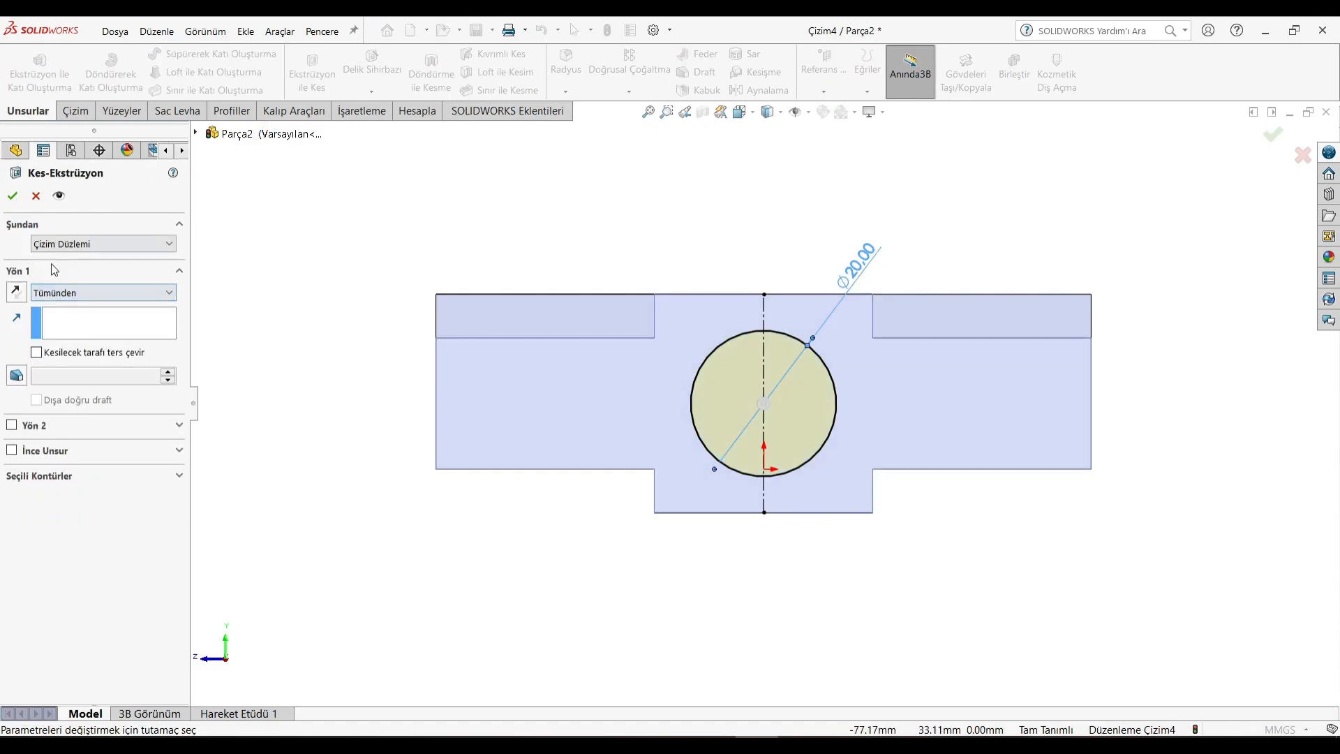
click(73, 292)
click(95, 372)
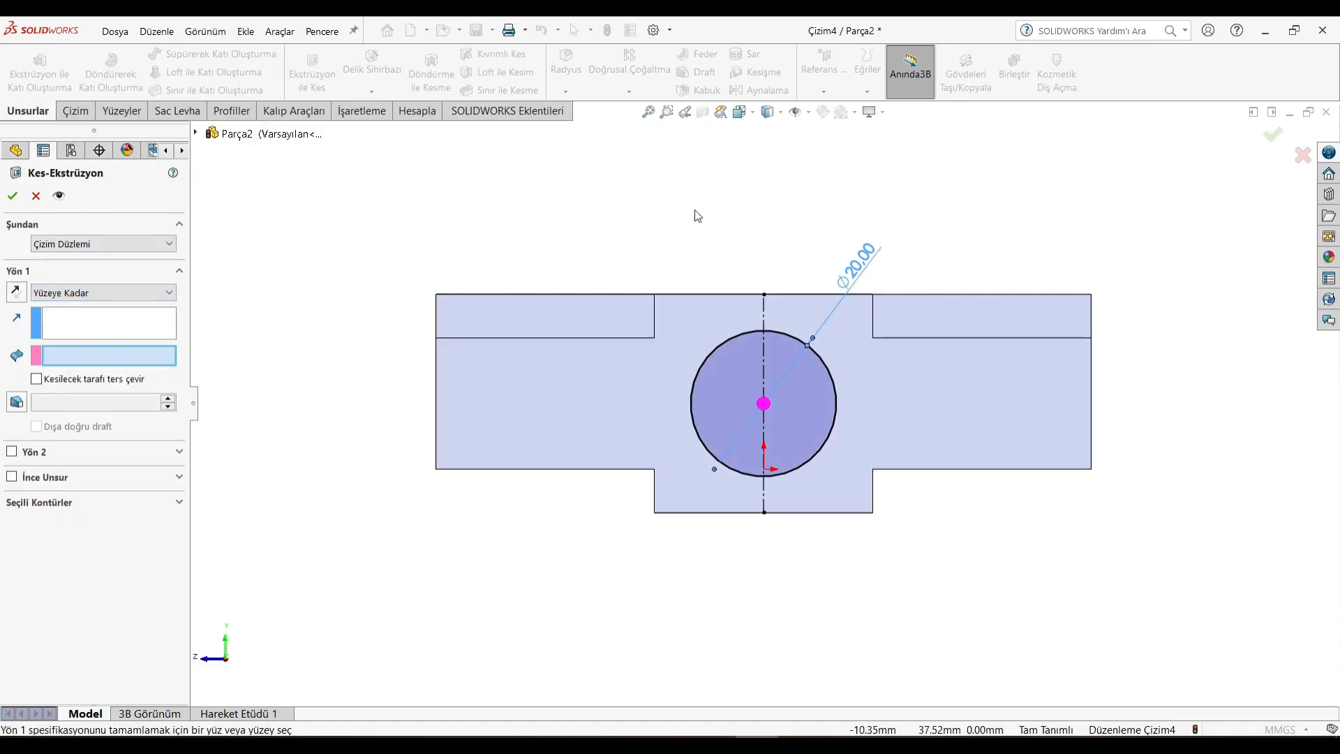
middle_drag(695, 216, 1103, 405)
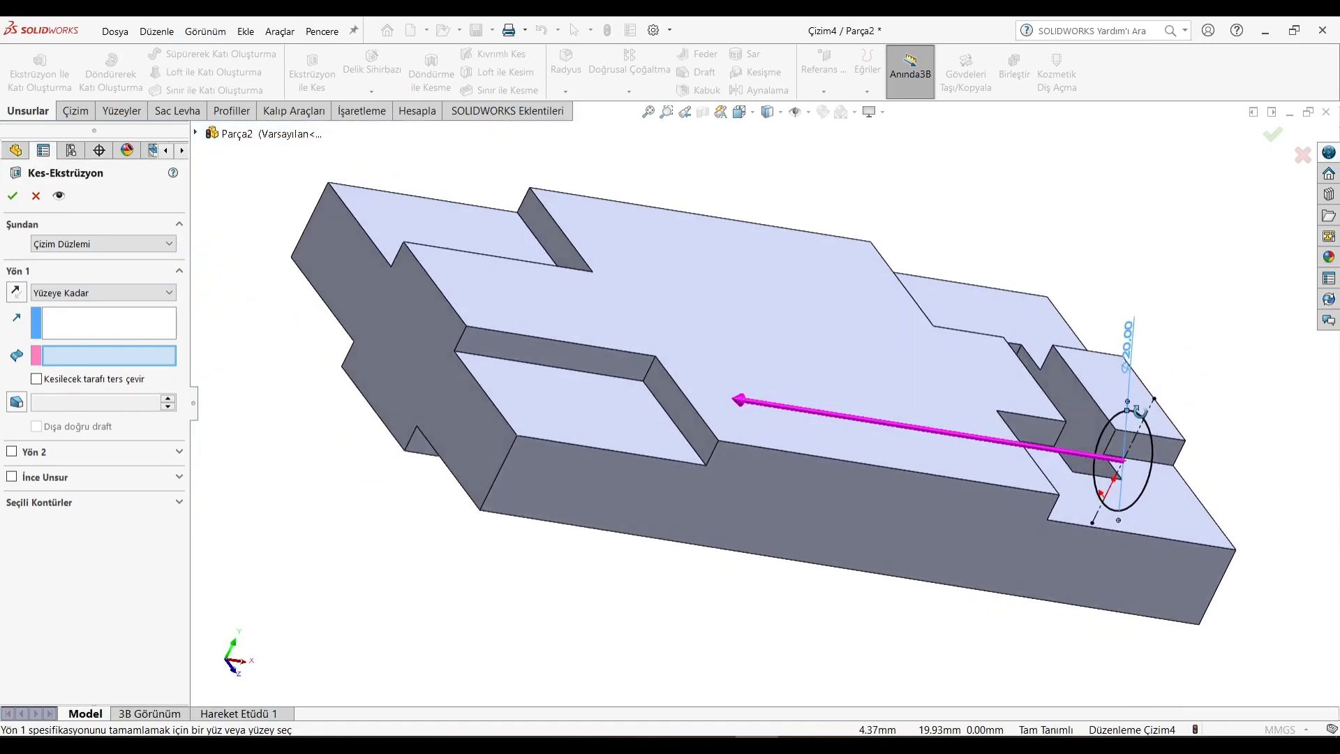
click(1104, 408)
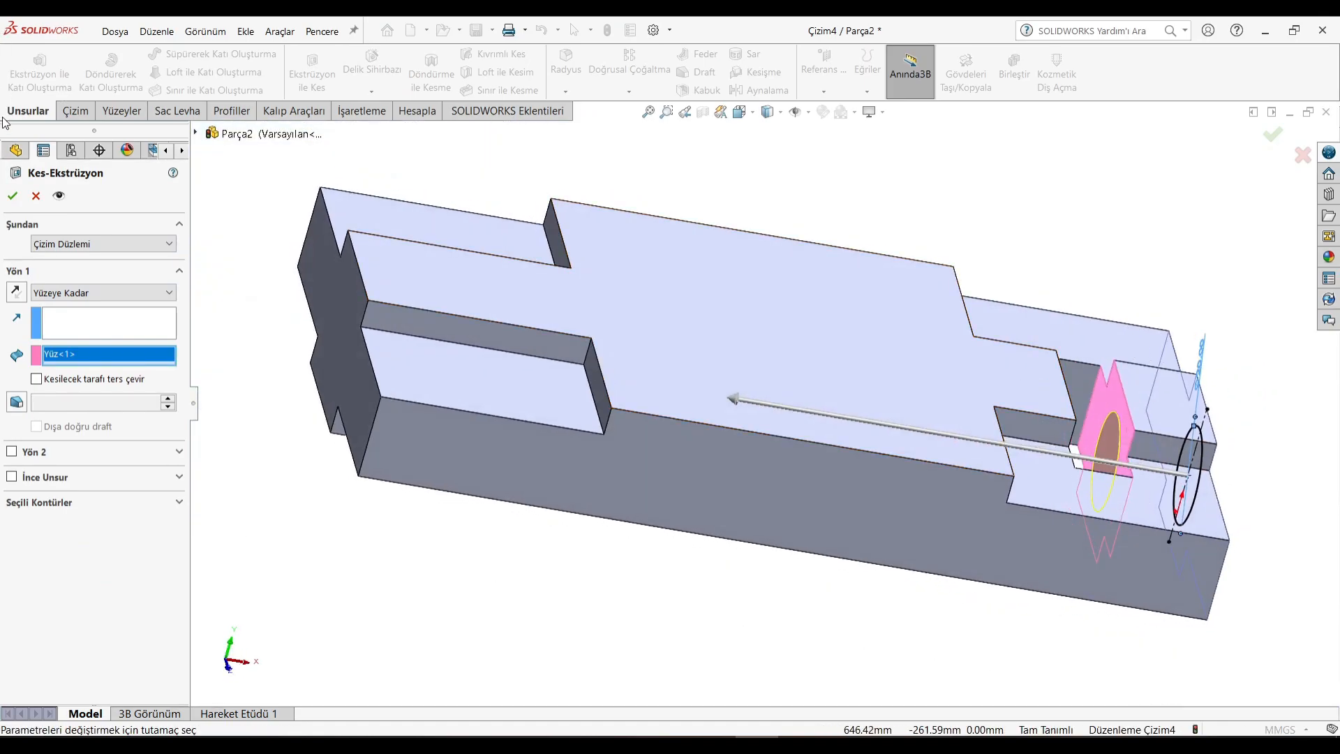
click(14, 198)
Check the boss in the reference drawing, then start a sketch on the plate's raised top face, viewed straight on
scroll(637, 457, up, 5)
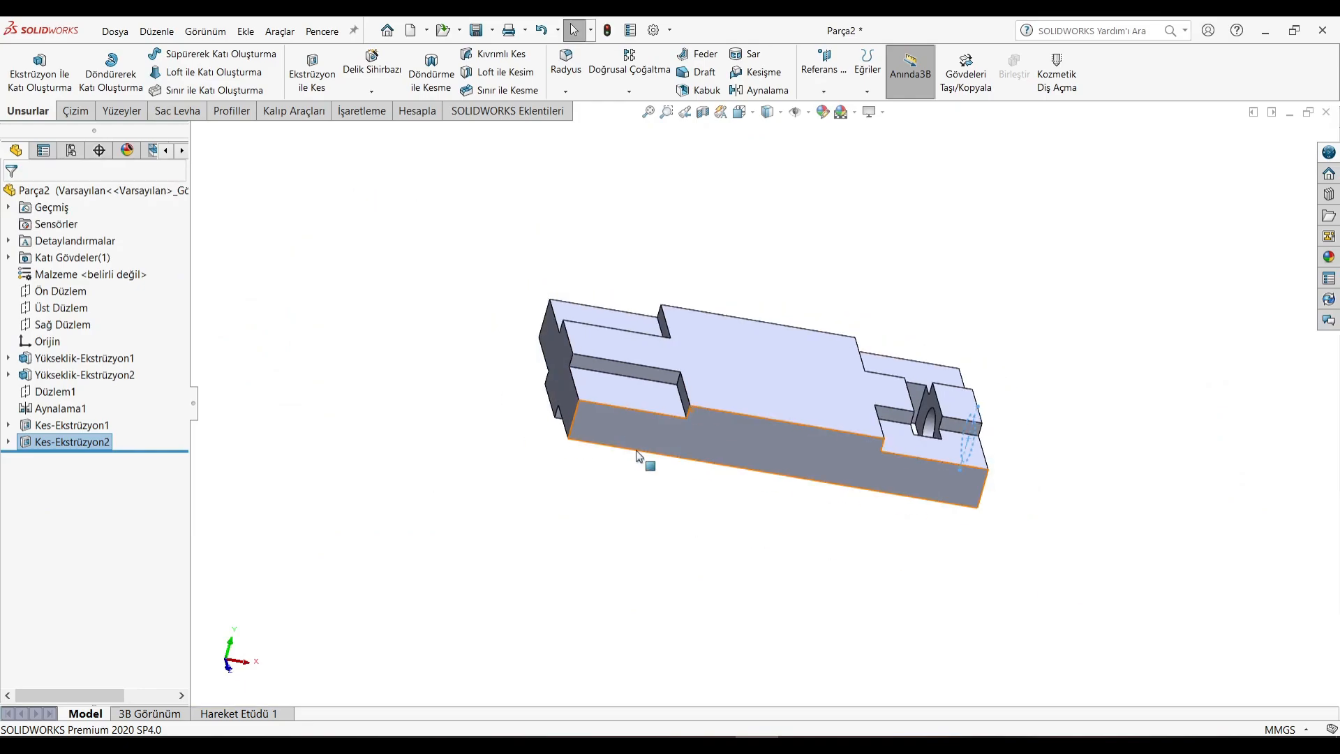
middle_drag(827, 559, 732, 488)
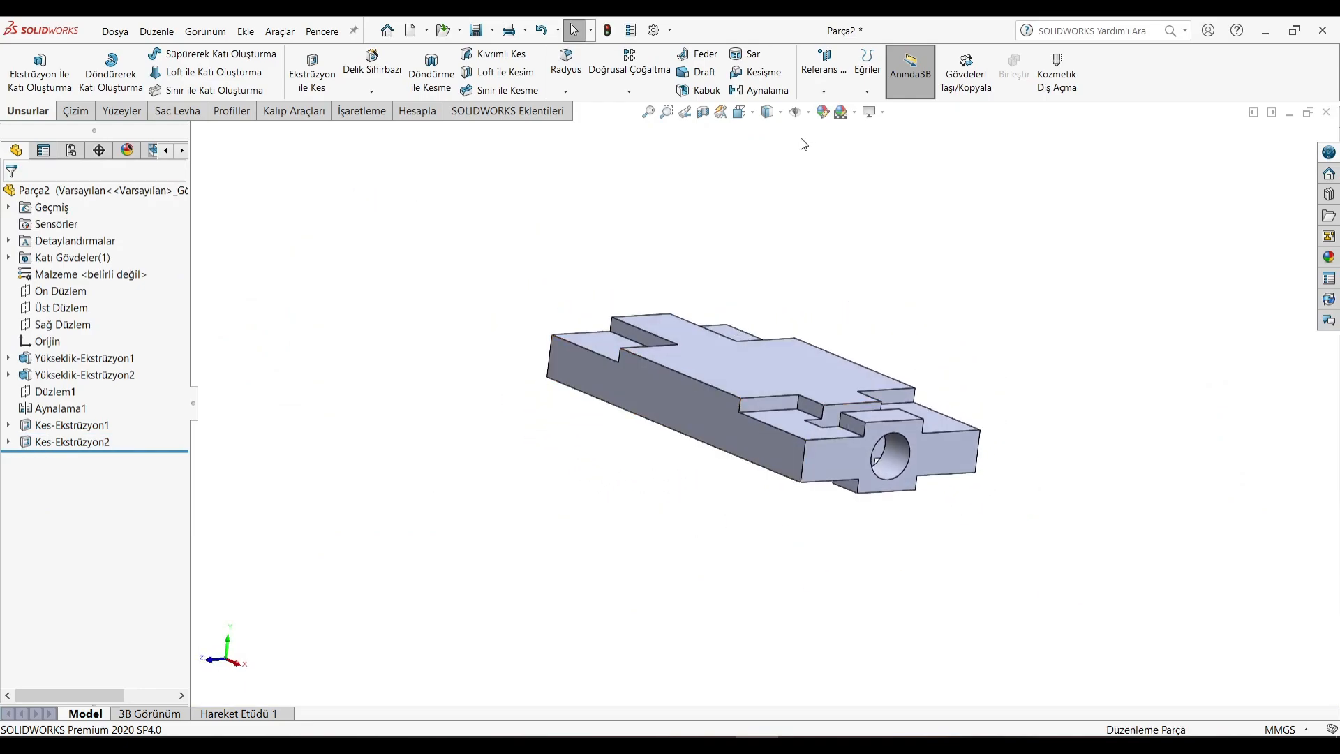
click(744, 112)
click(598, 362)
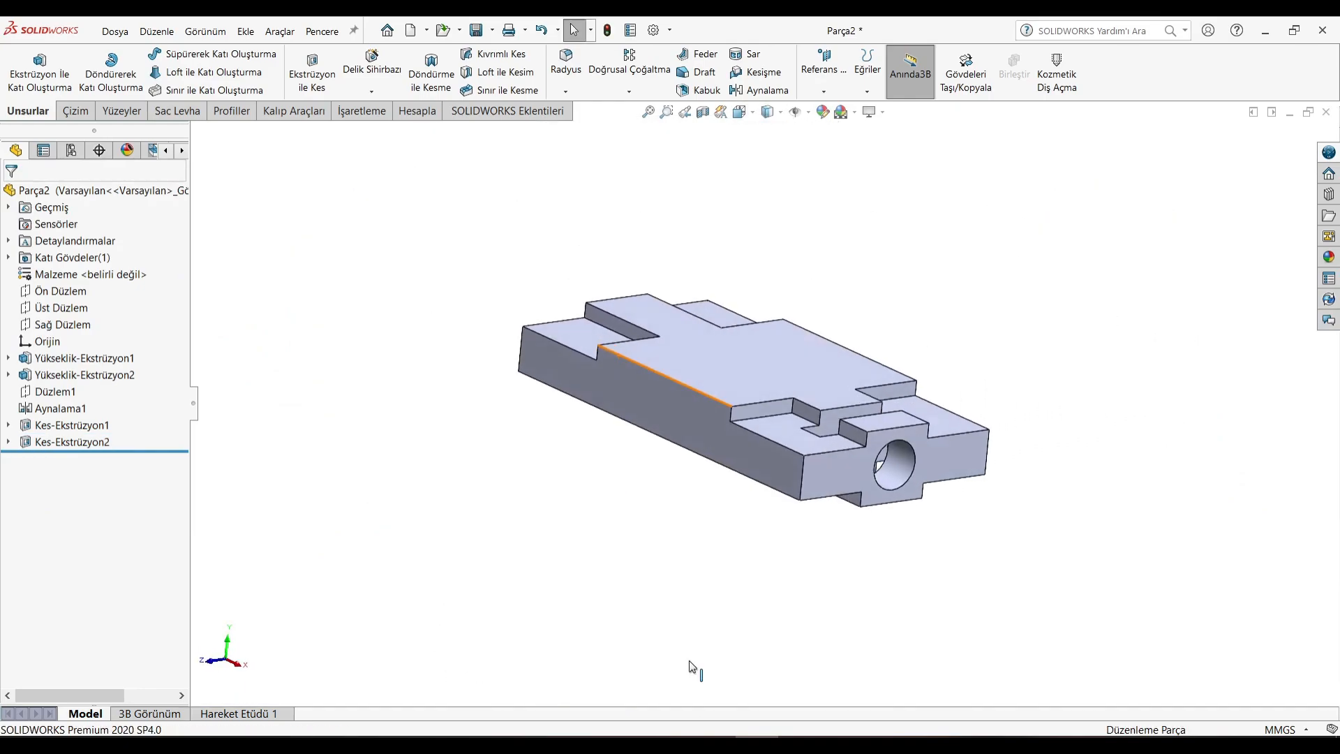
key(alt+Tab)
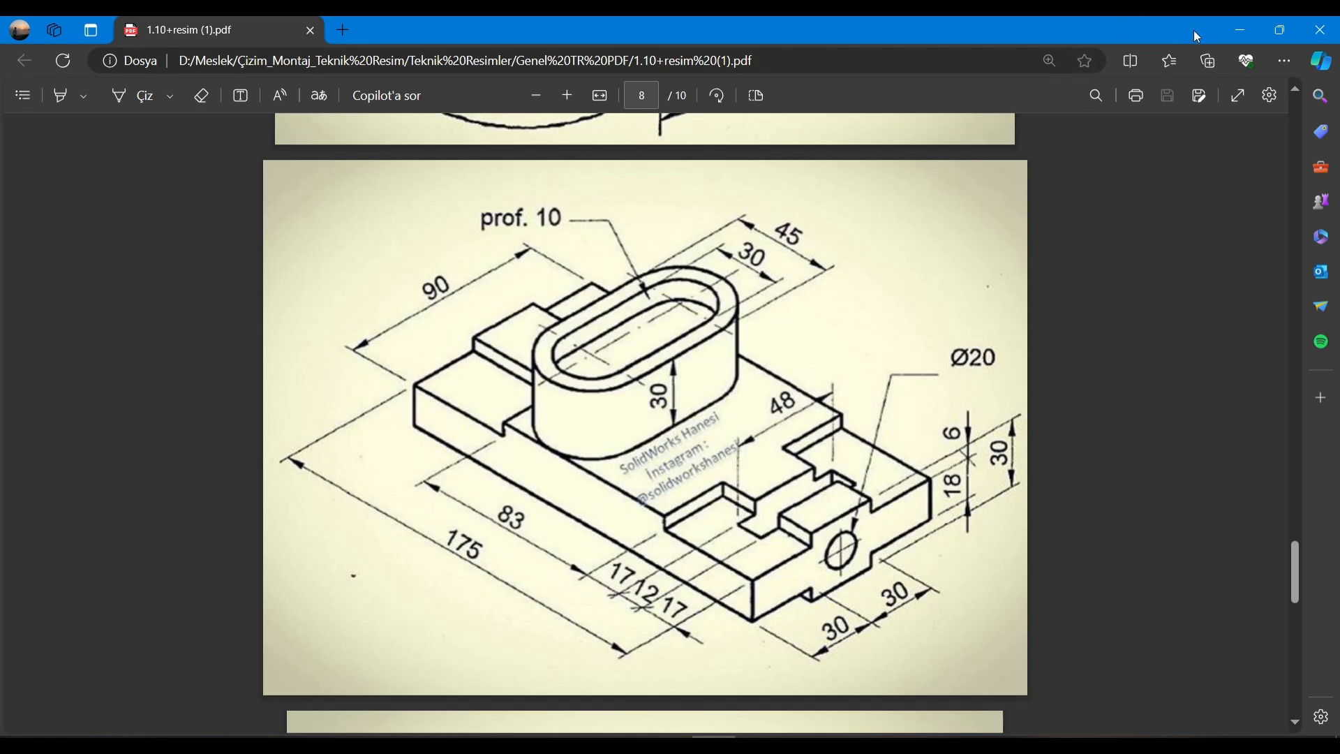
click(1241, 30)
right_click(670, 360)
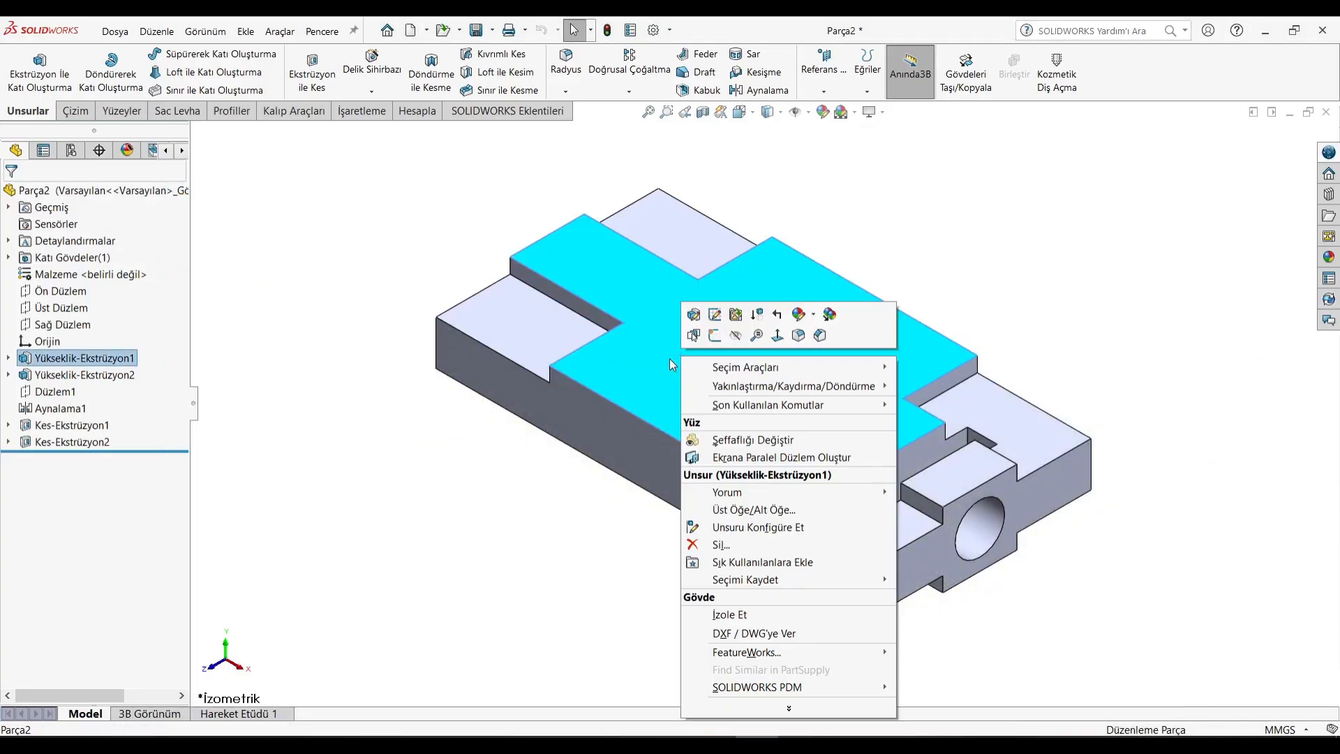
click(760, 341)
right_click(763, 390)
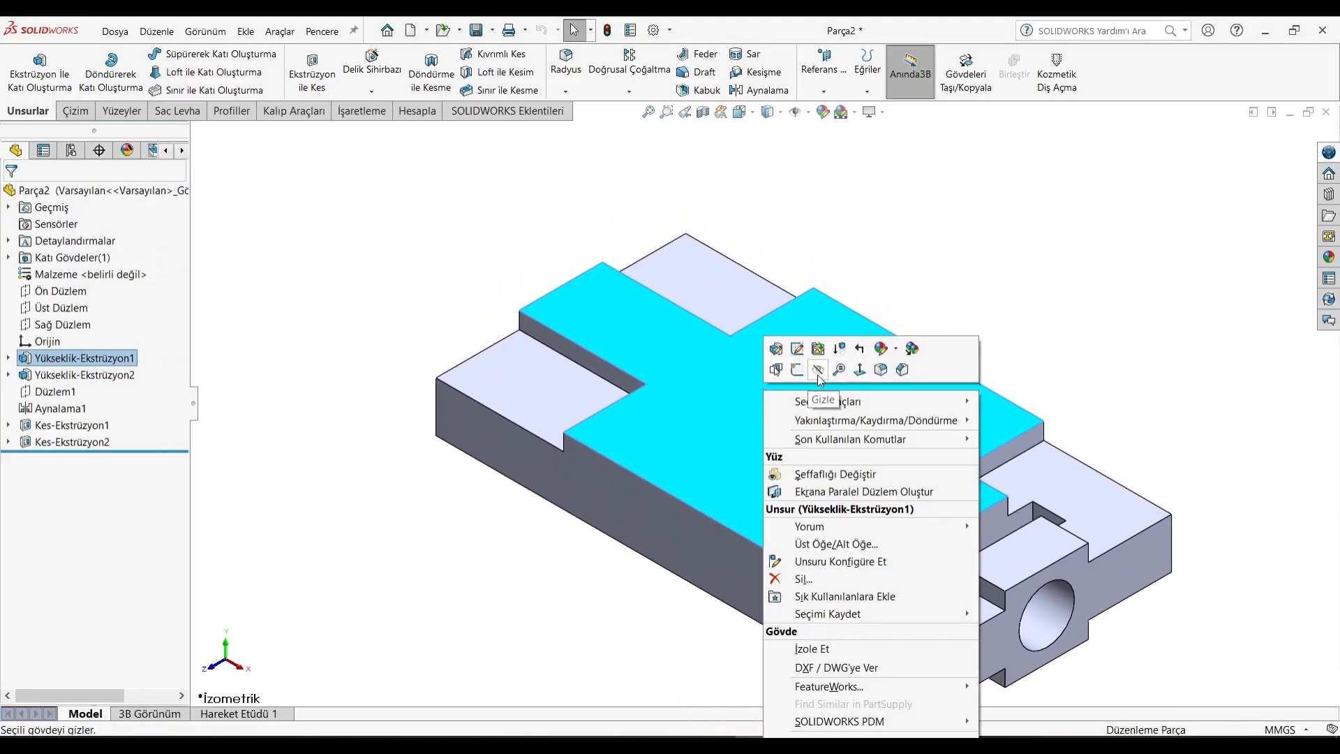
click(857, 370)
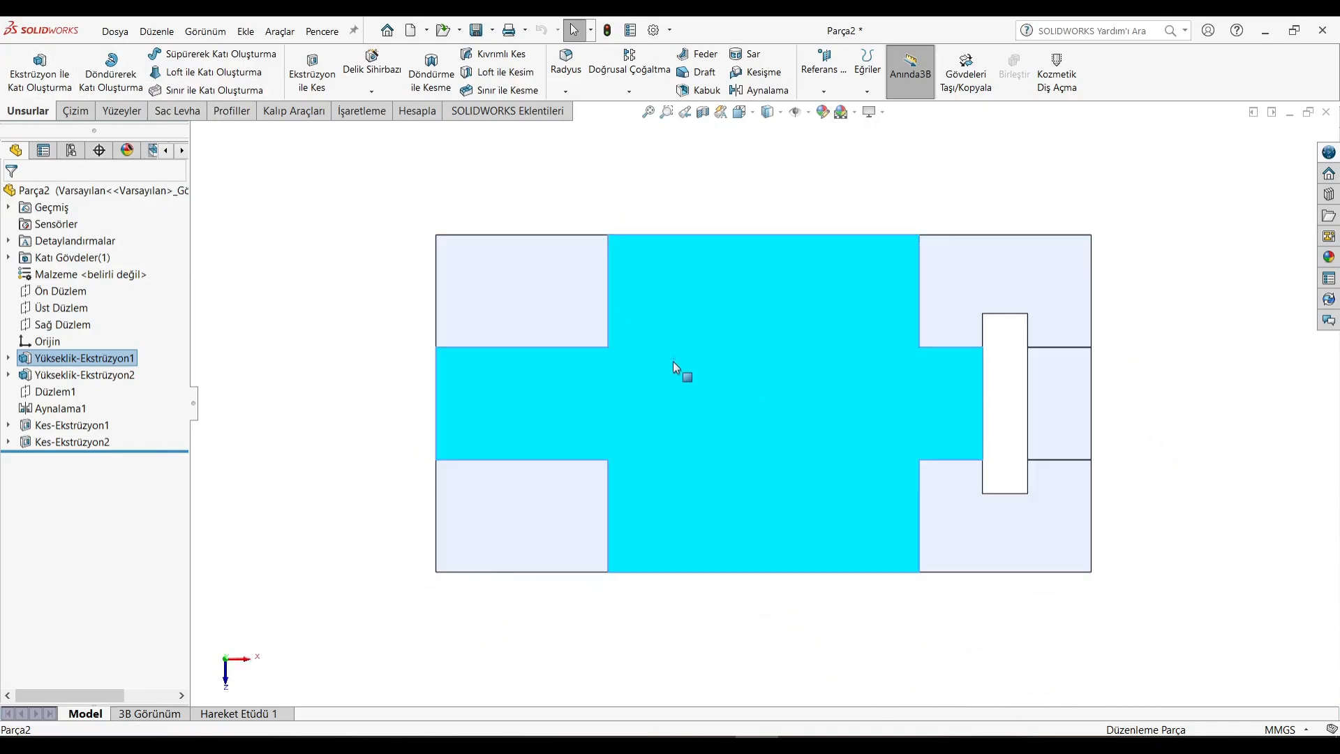
right_click(672, 361)
click(704, 351)
right_click(703, 351)
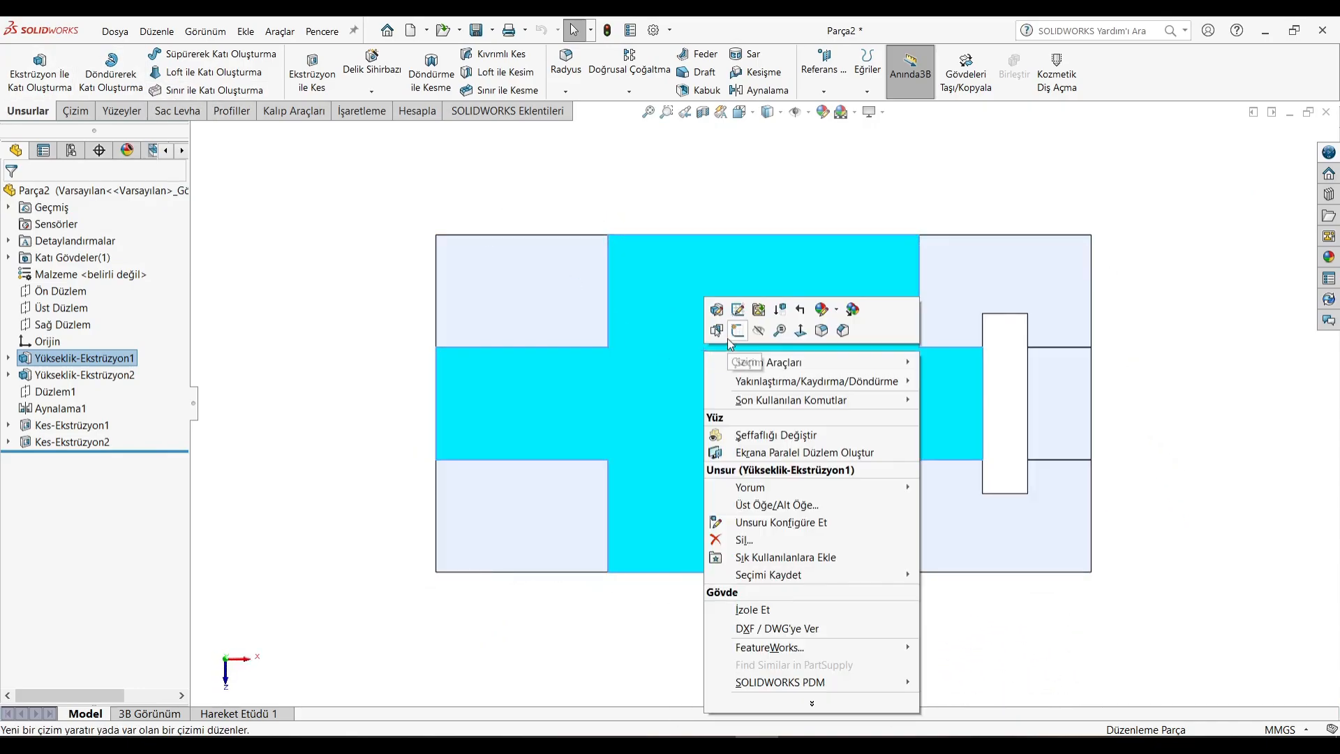
click(733, 335)
Draw a straight slot across the plate's width, about 27 mm wide with arc centers about 56 mm apart
click(161, 90)
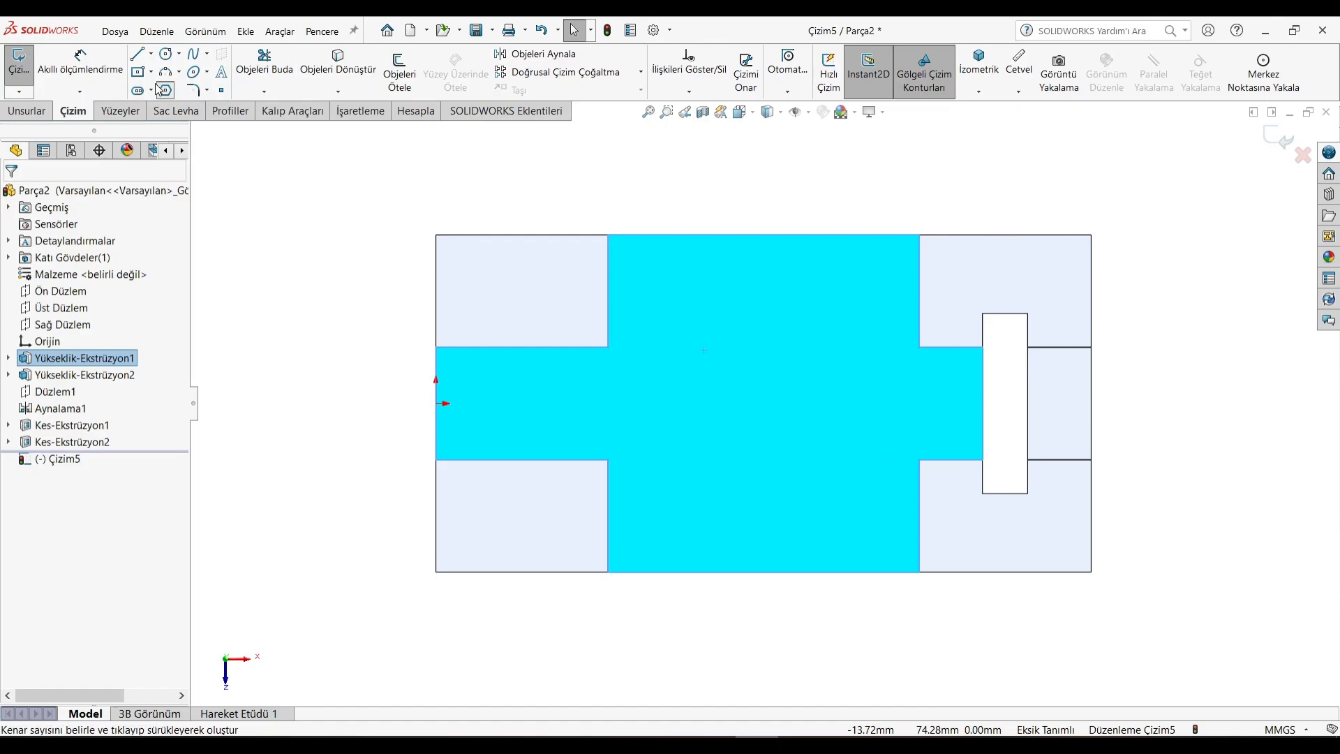
click(151, 90)
click(159, 109)
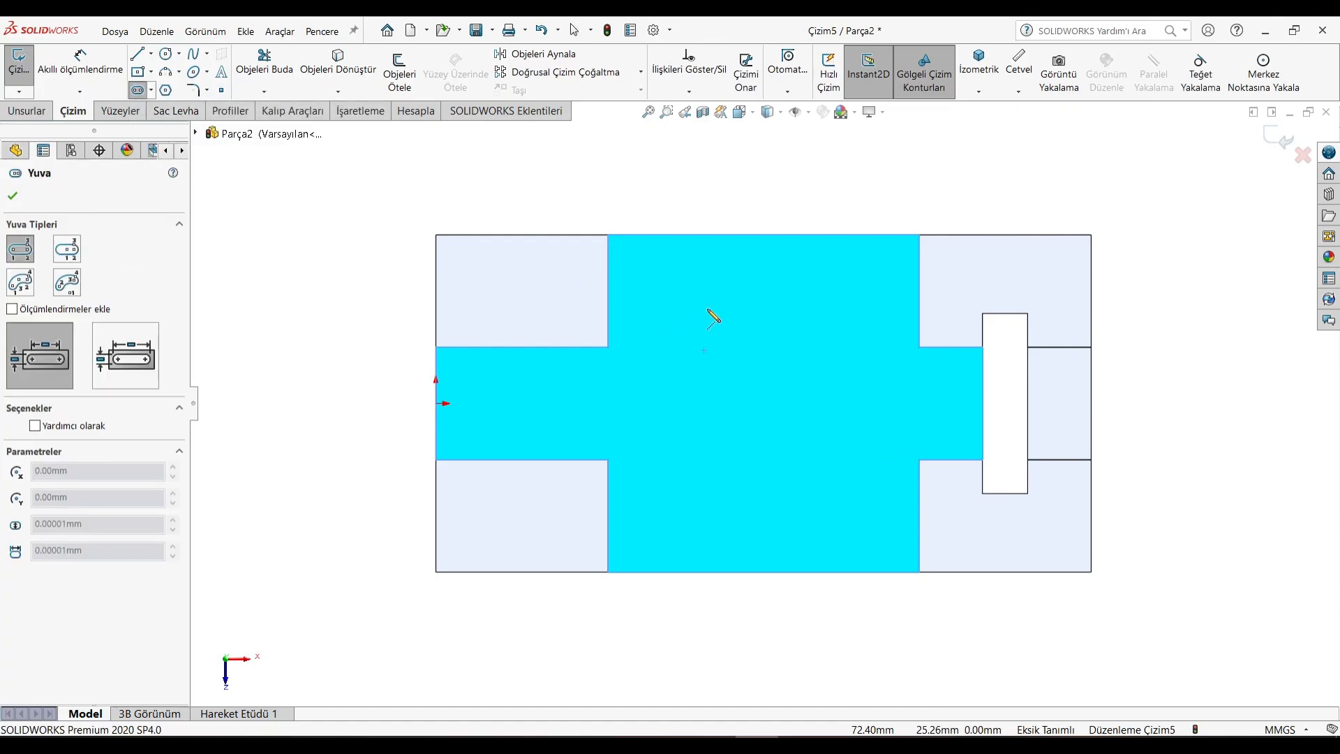
click(702, 308)
click(702, 516)
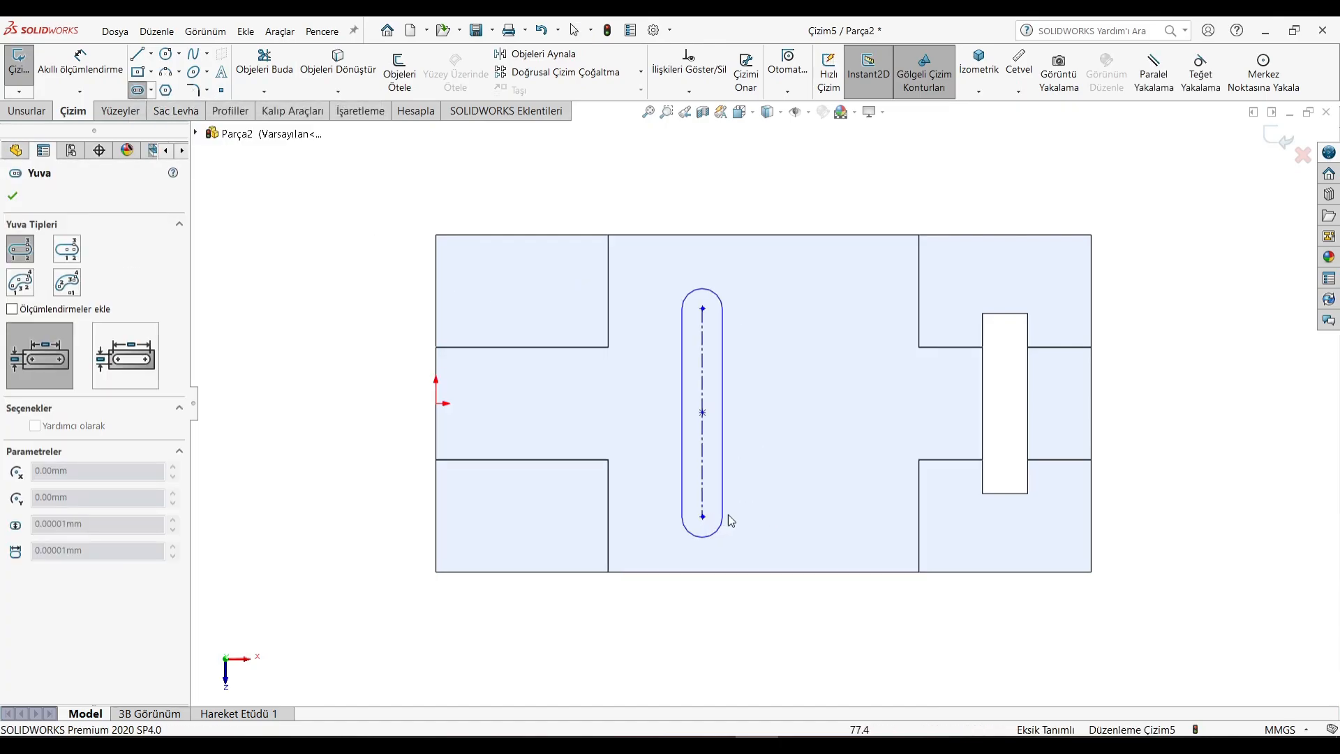
click(752, 521)
right_click(287, 257)
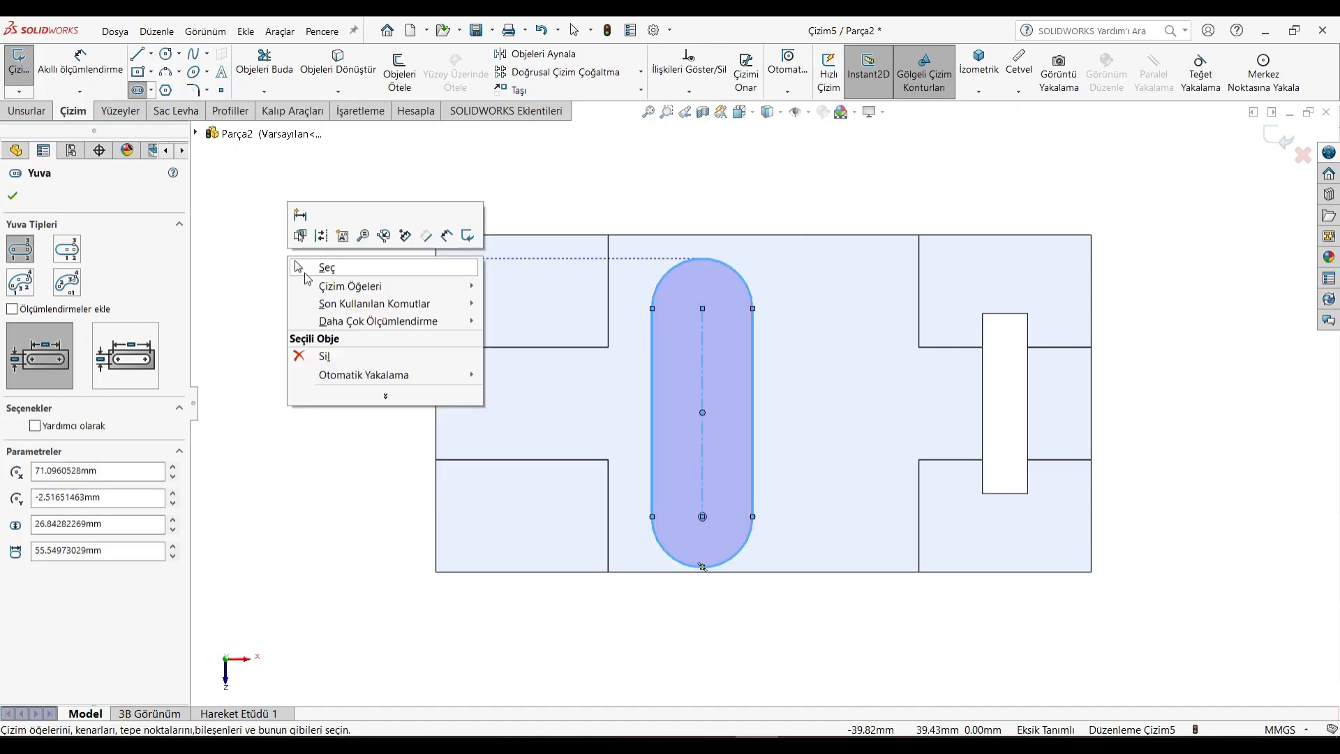
click(305, 270)
Dimension the slot's width between its straight sides and set it to 40 mm
click(82, 64)
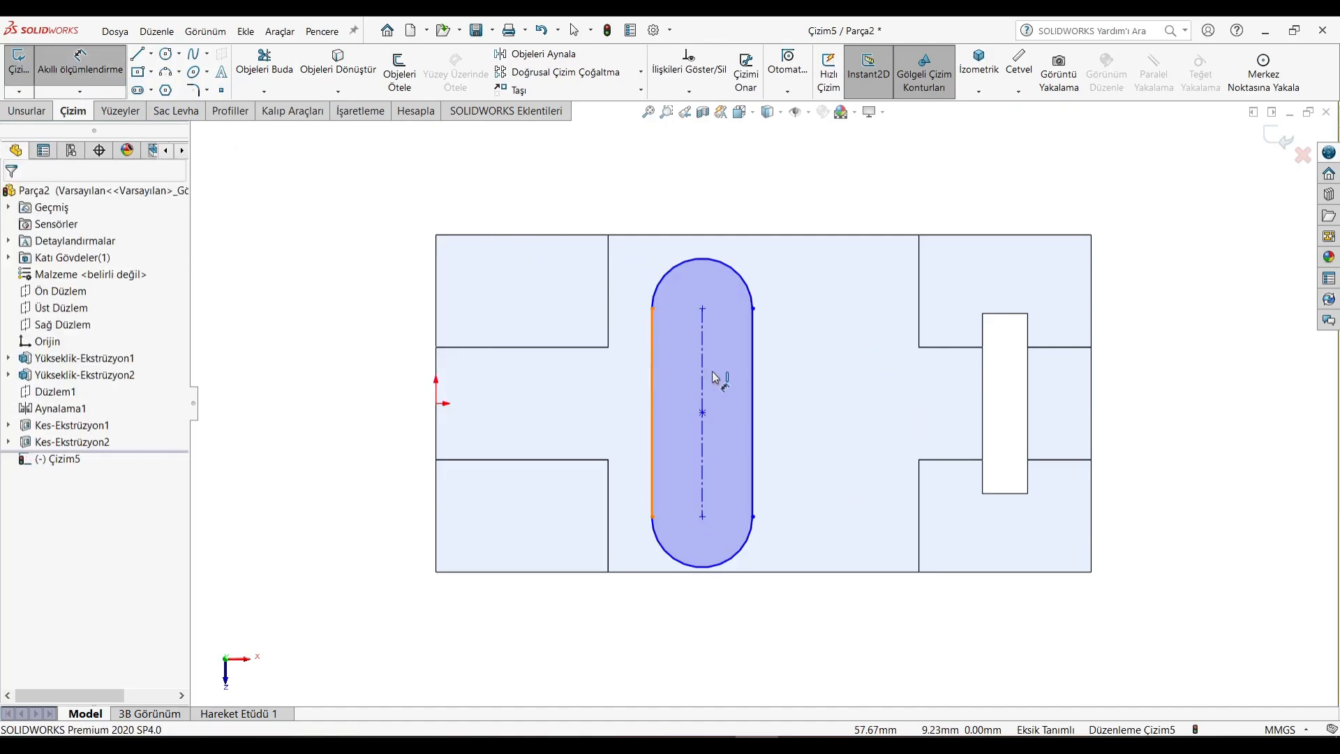
click(653, 373)
click(695, 213)
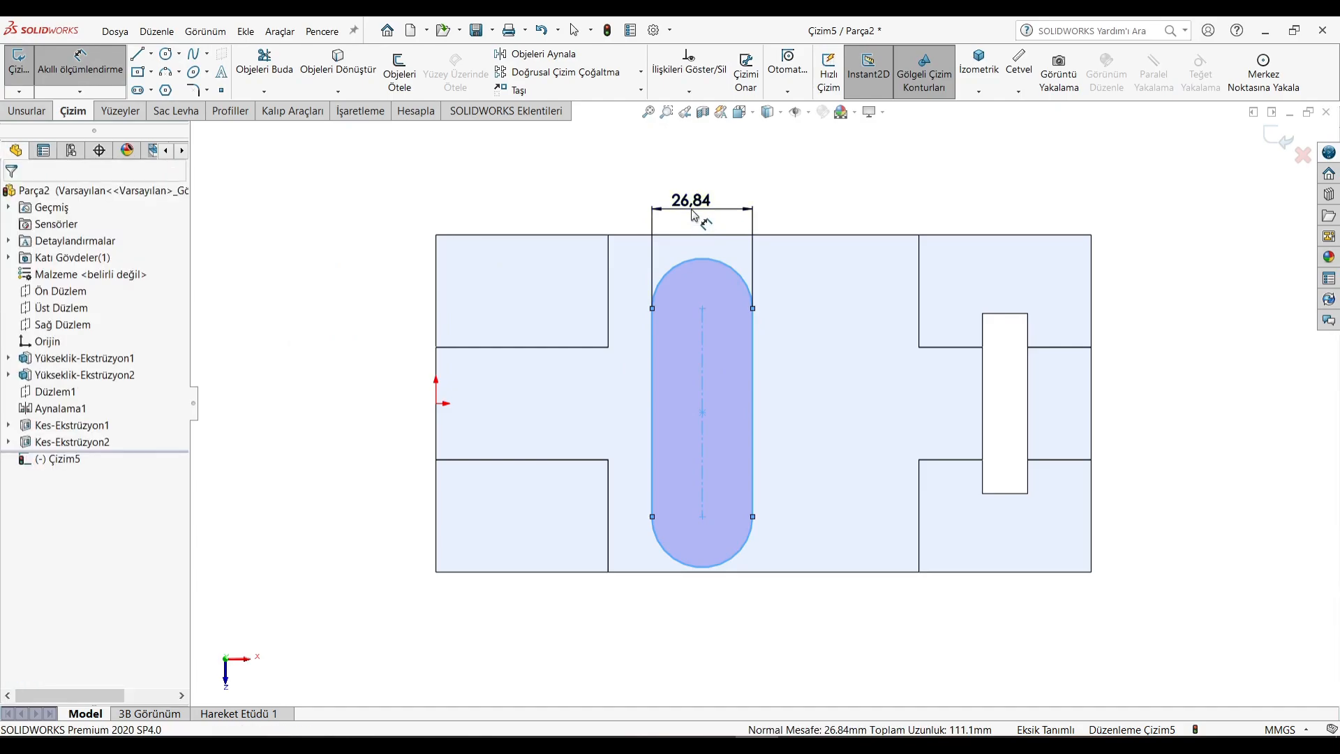
key(Return)
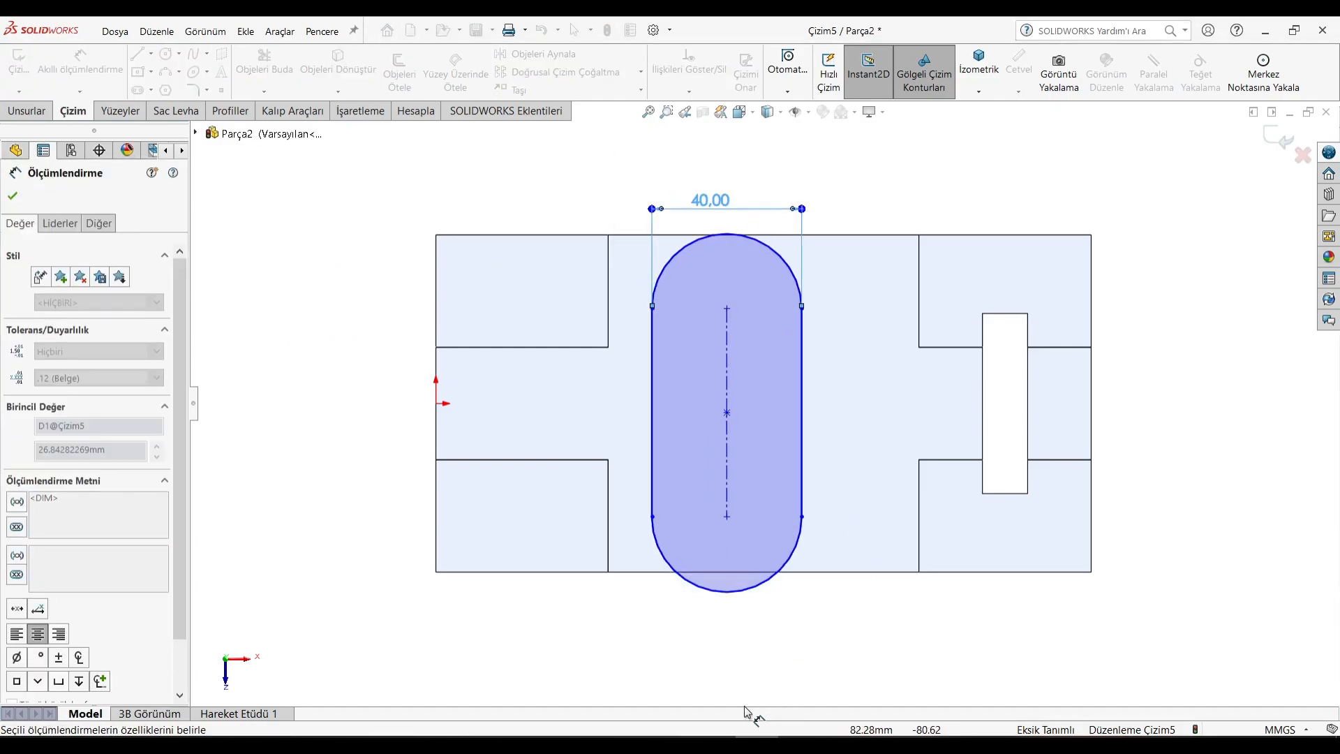
Check the boss in the reference drawing, then make the slot's two end arcs tangent to the plate's long edges
click(742, 732)
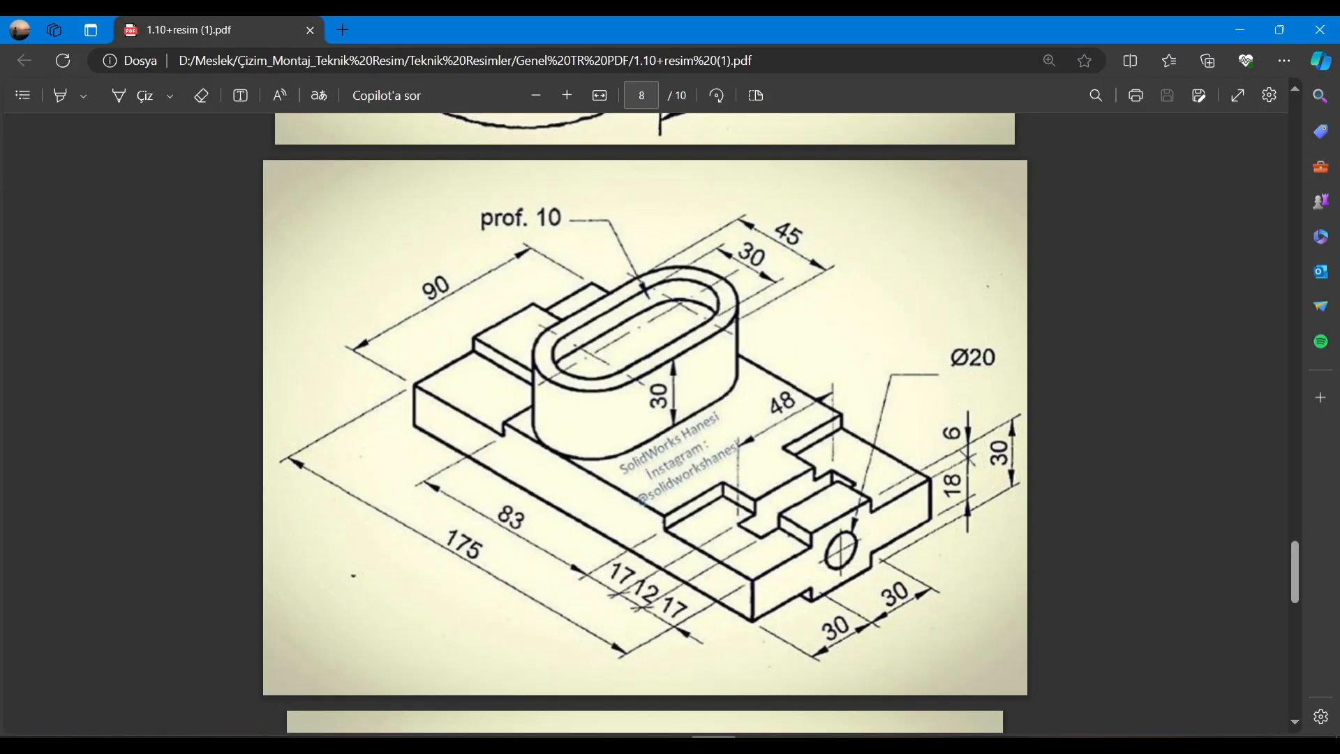
click(757, 741)
key(Escape)
click(698, 586)
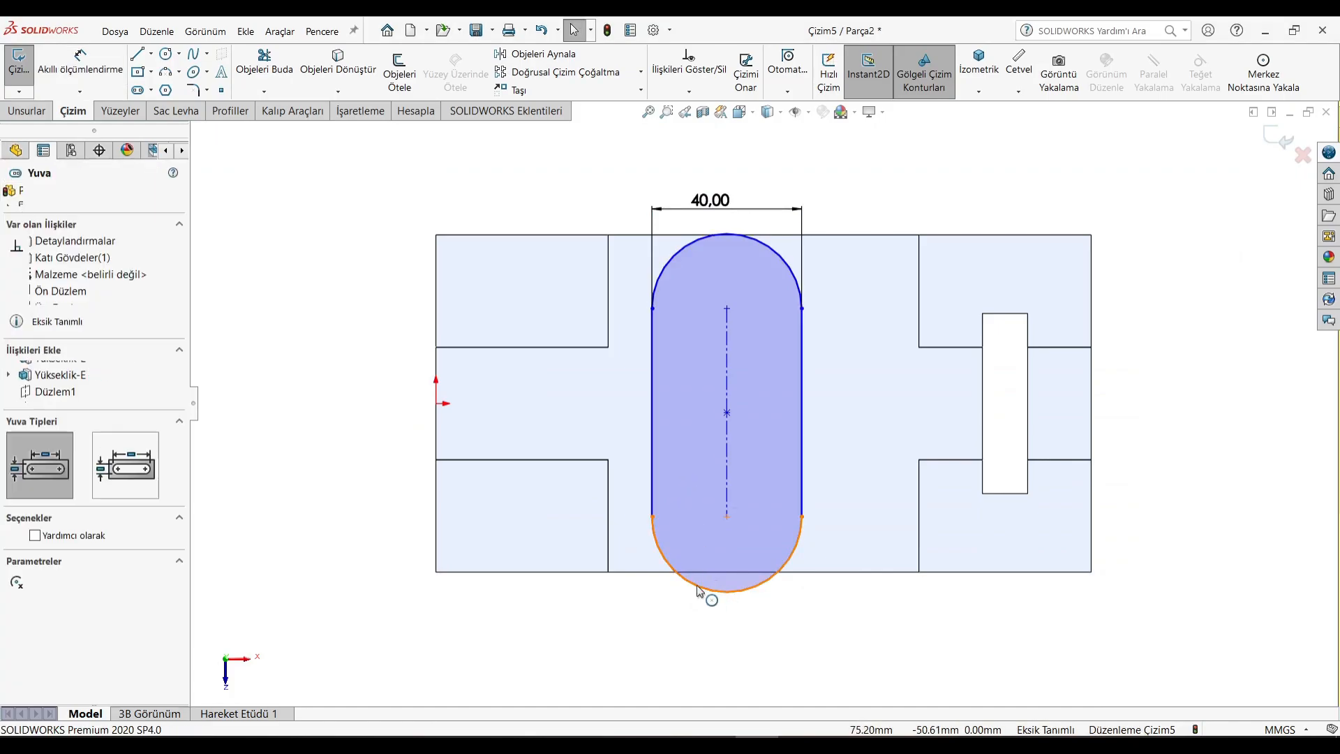
ctrl+click(660, 572)
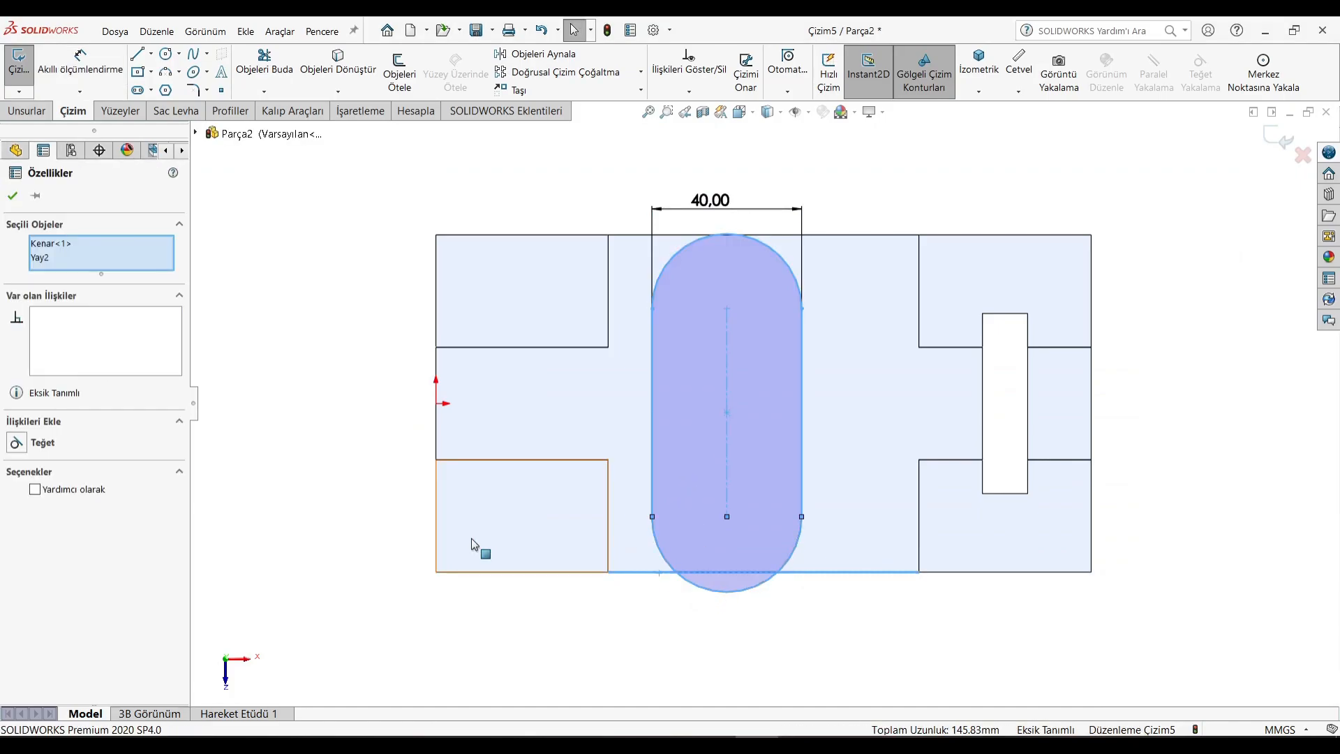
click(32, 443)
click(555, 200)
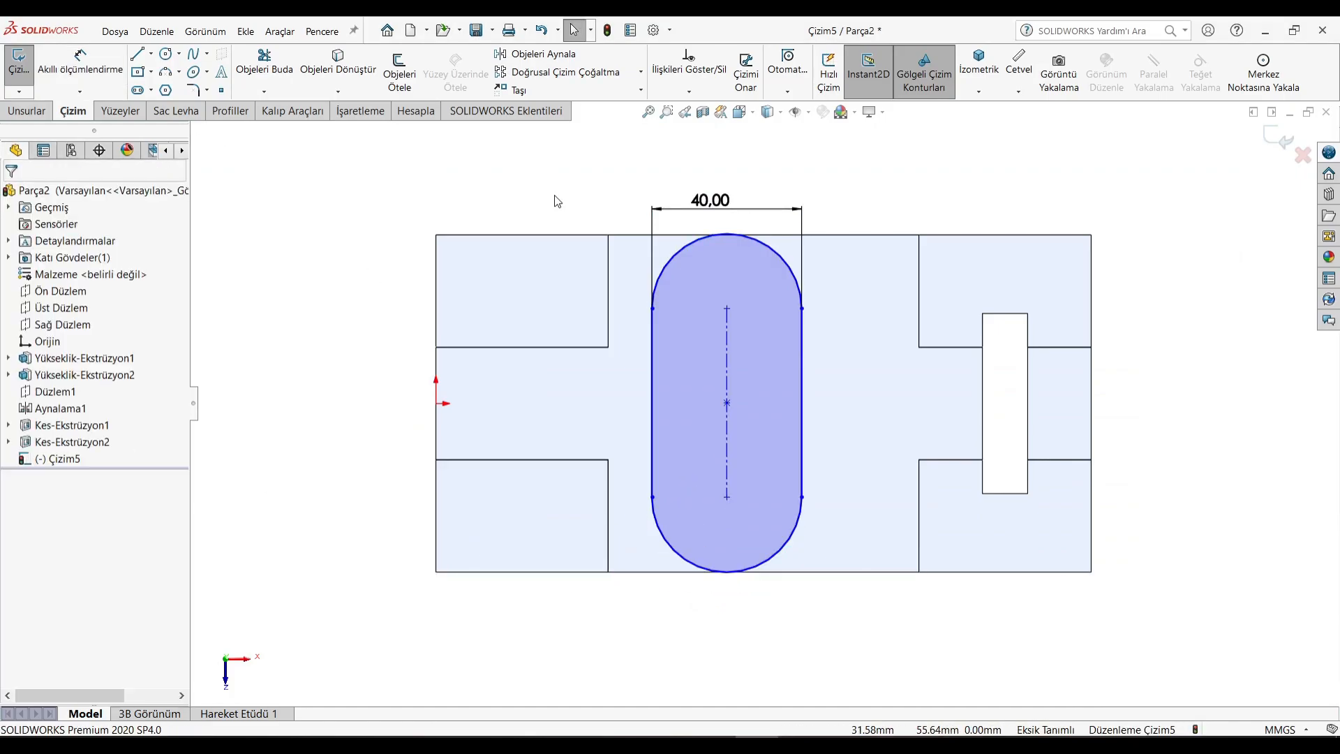
click(679, 259)
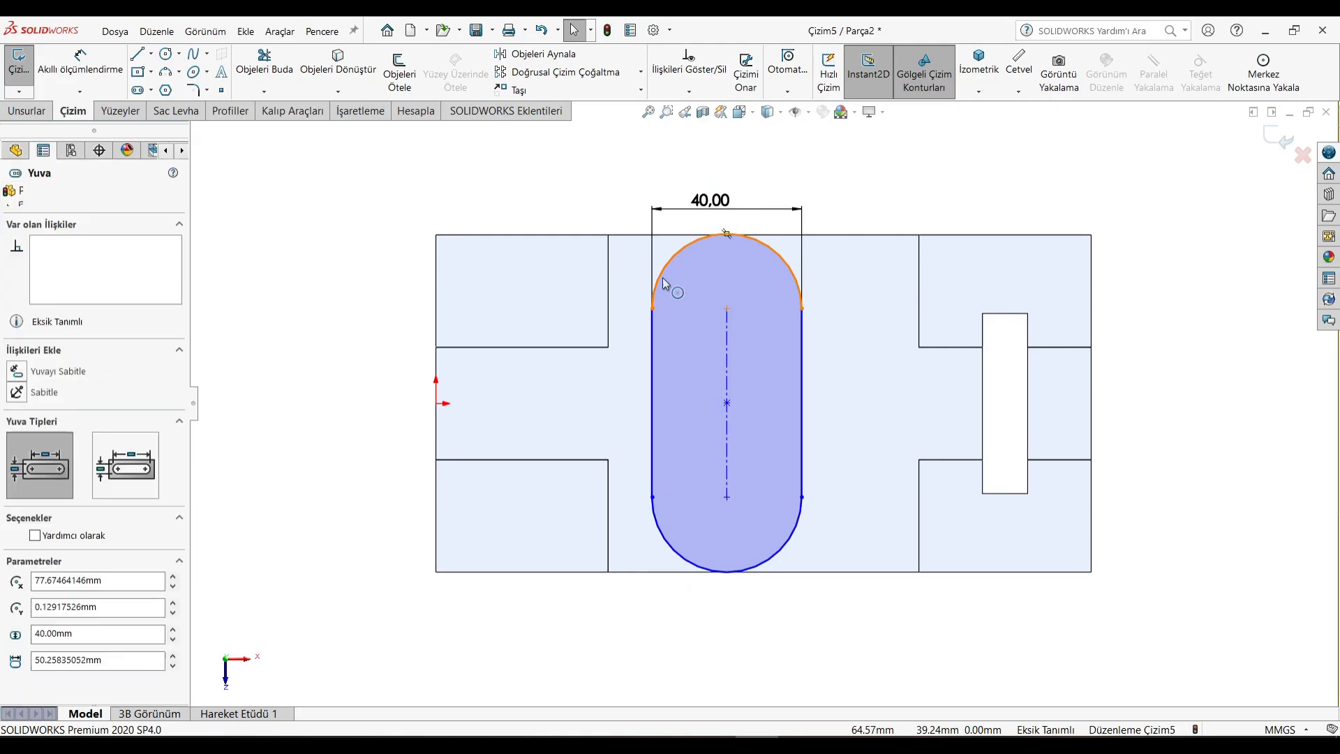
ctrl+click(638, 235)
click(39, 443)
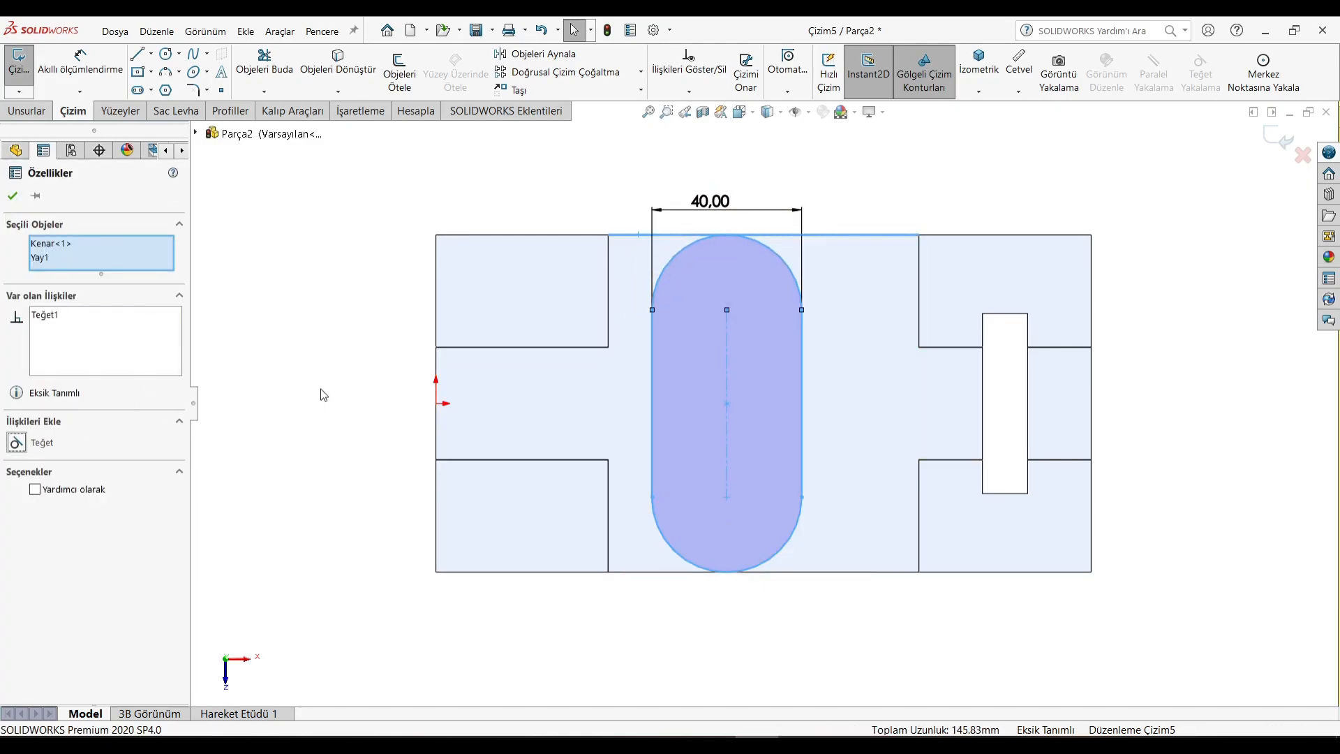
Slide the slot about 9 mm along the plate toward the origin and check its position in the reference drawing
click(728, 404)
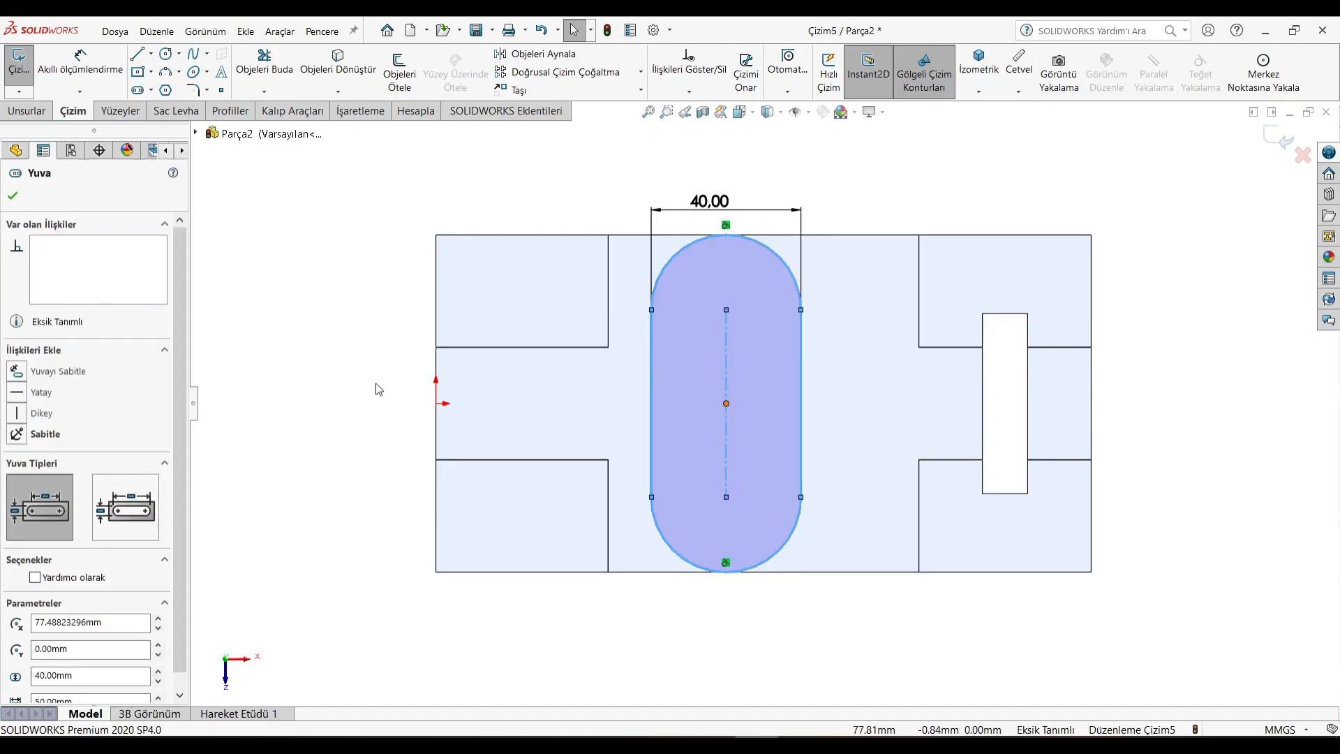
drag(727, 404, 693, 404)
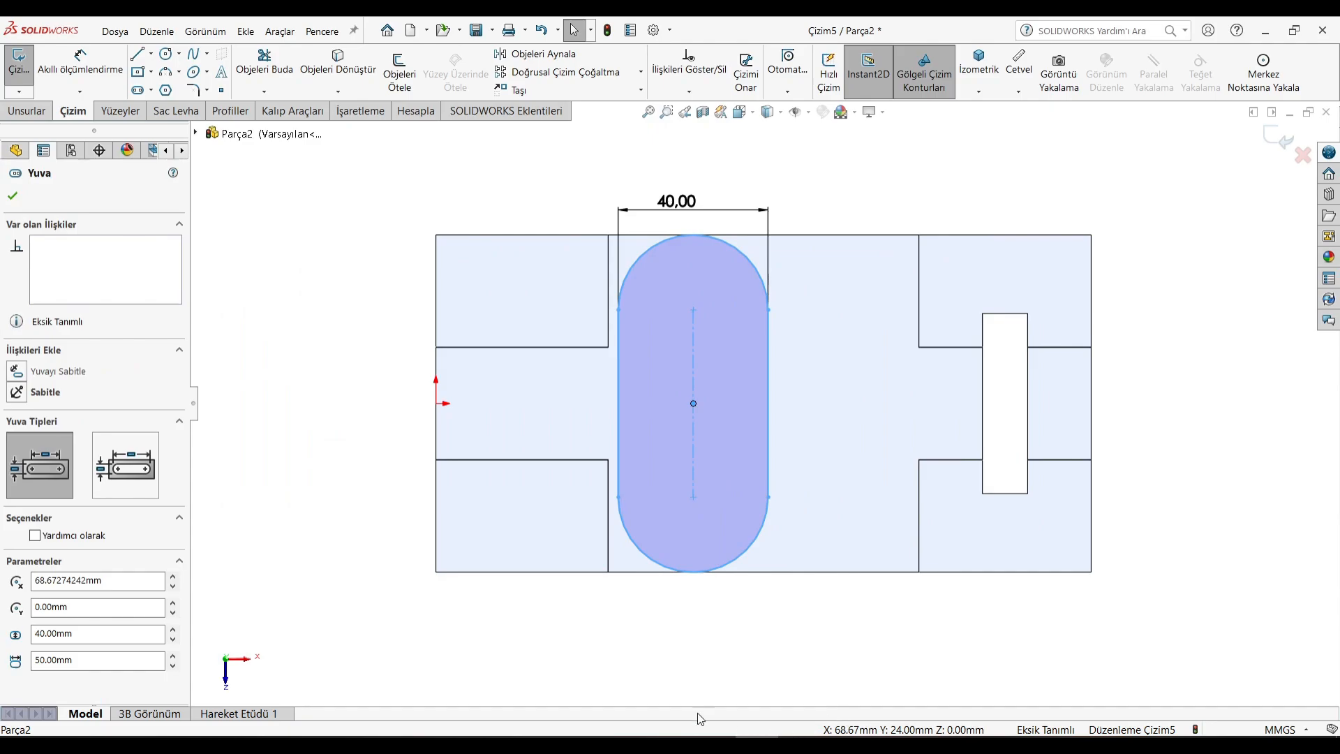
click(707, 745)
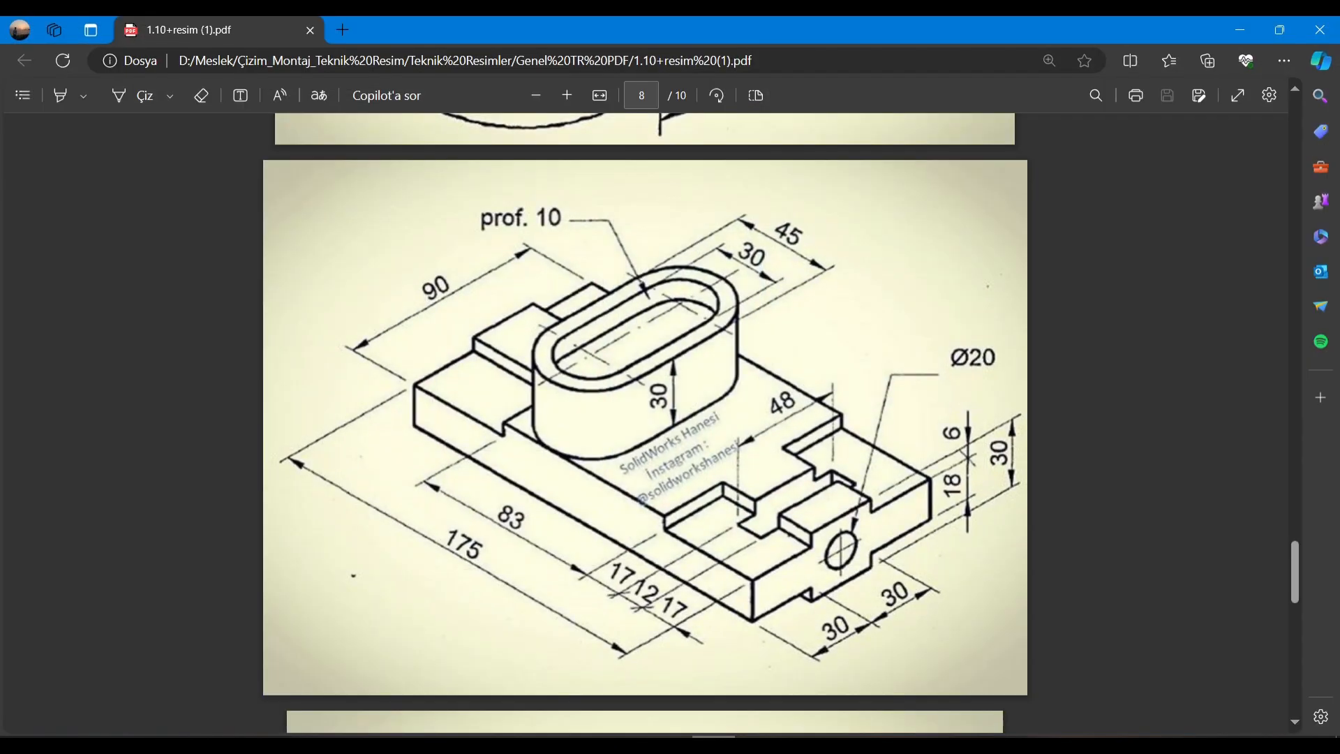
click(756, 745)
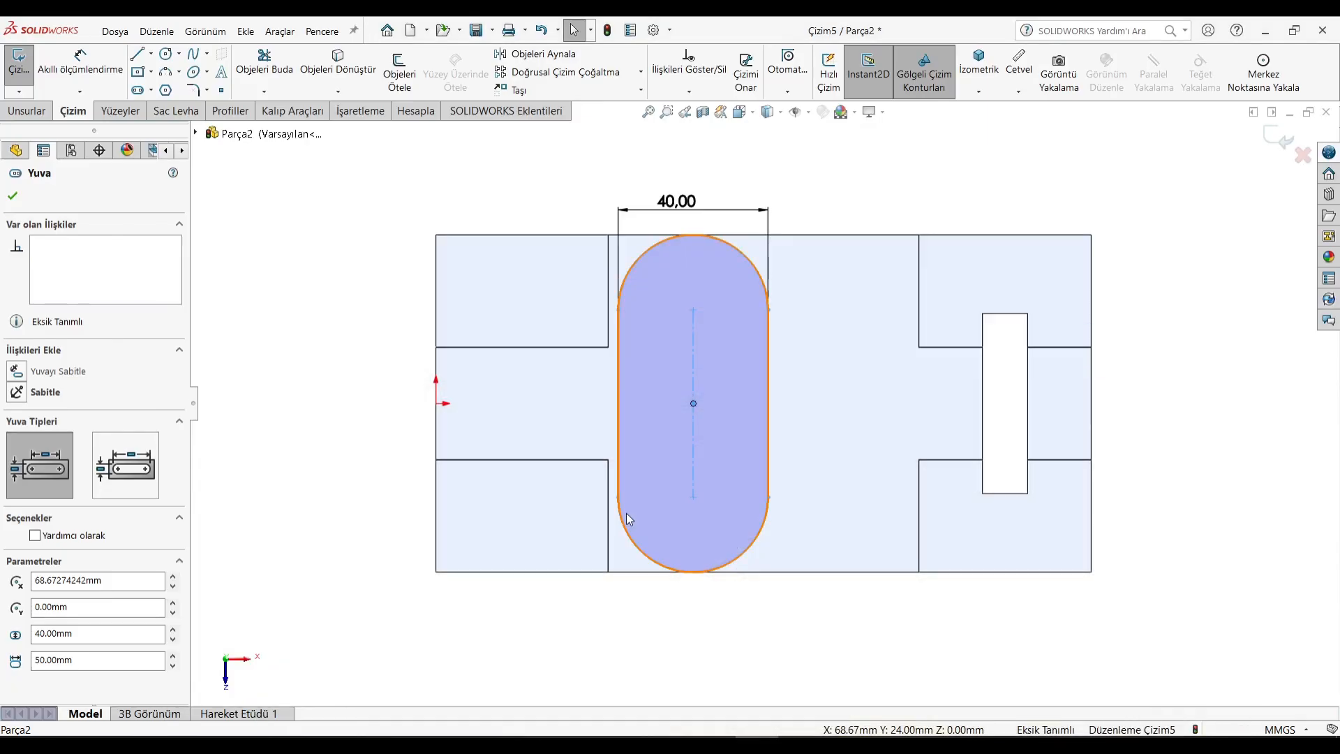
click(267, 386)
Make the slot's straight side nearest the origin collinear with the inner edge of the adjacent corner step
click(621, 324)
ctrl+click(609, 300)
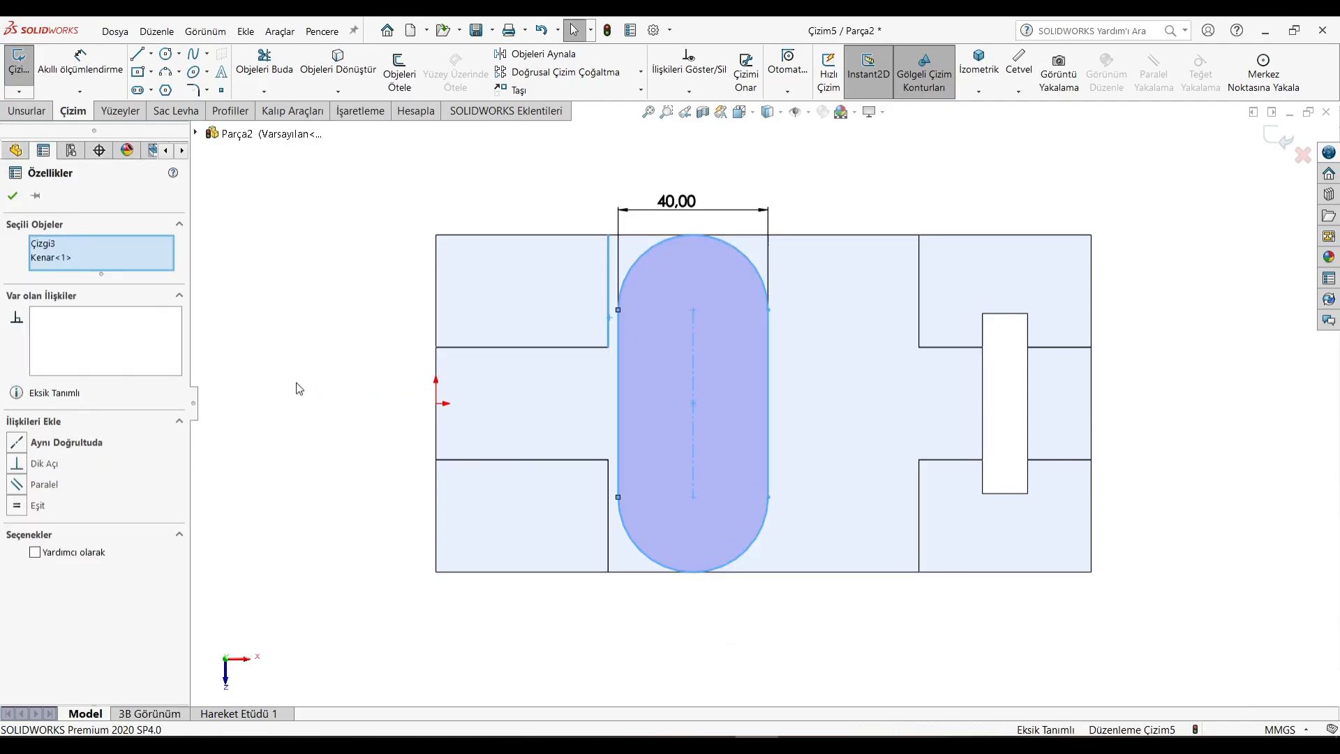
click(59, 447)
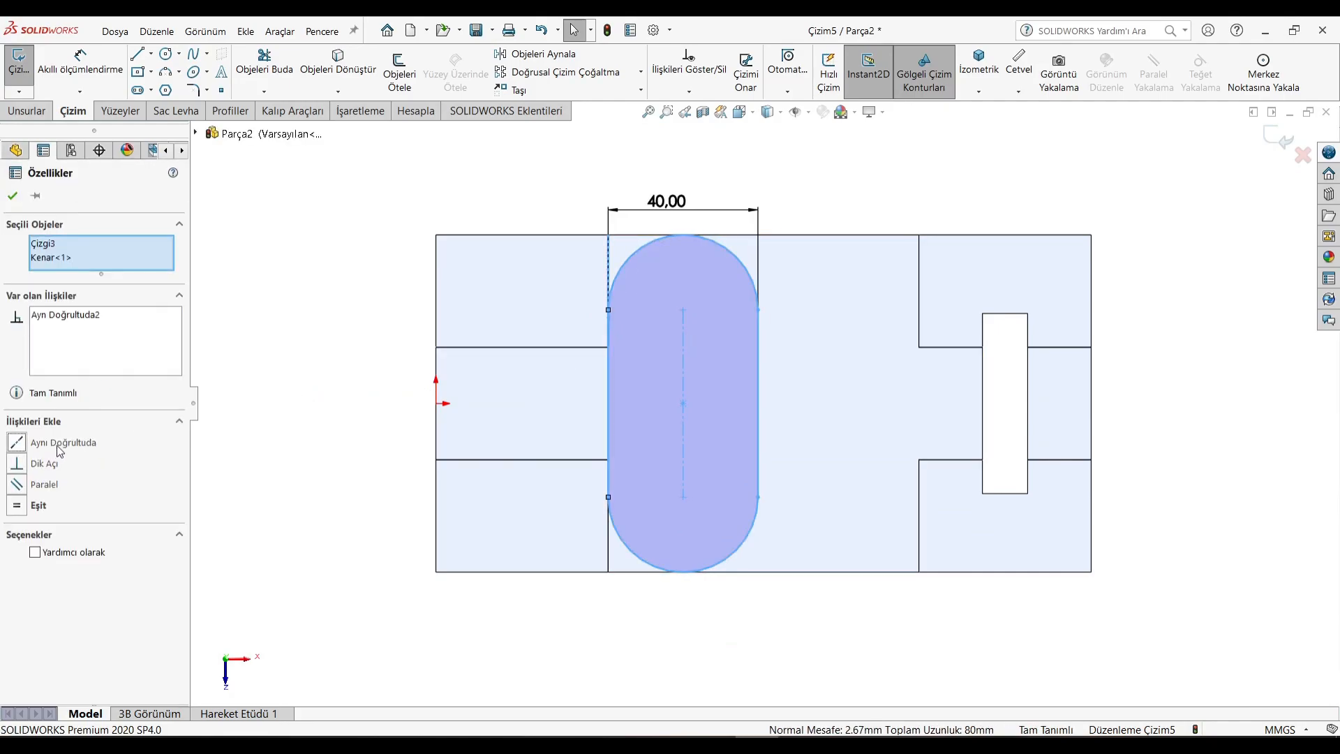
click(328, 408)
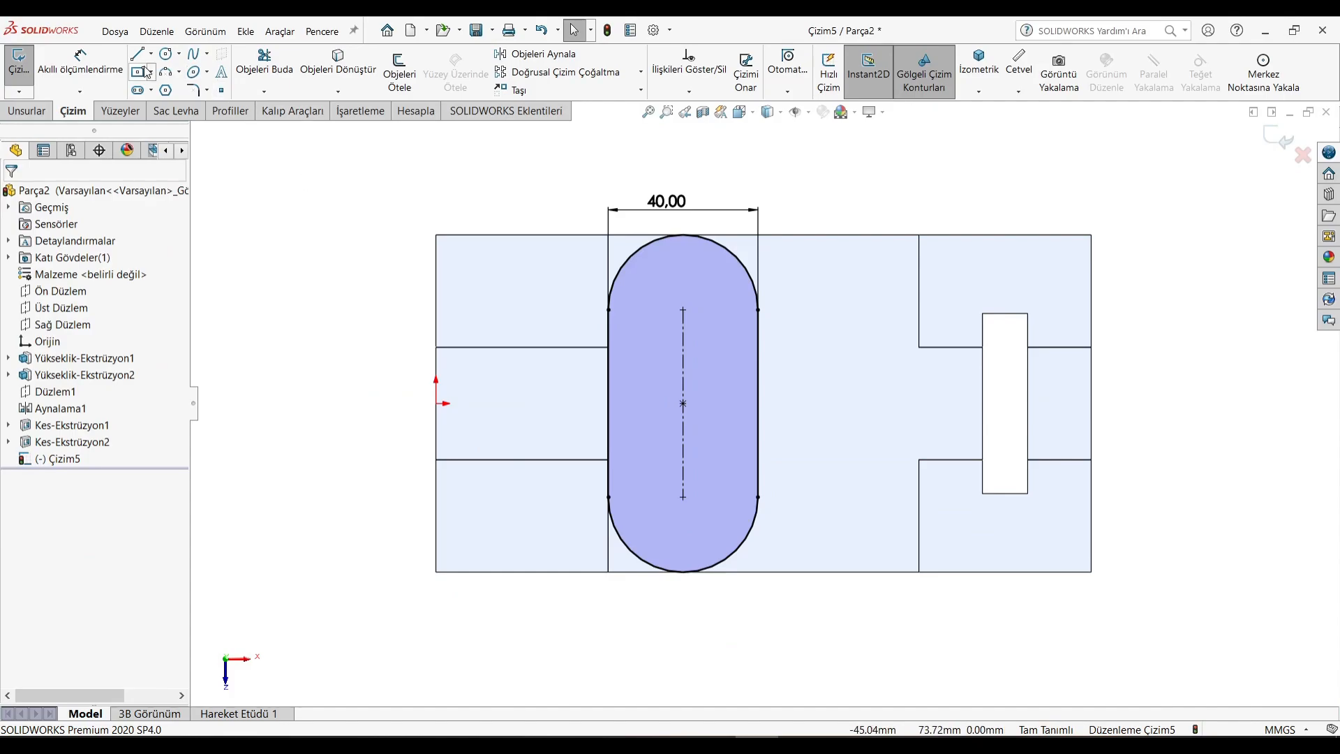
click(398, 68)
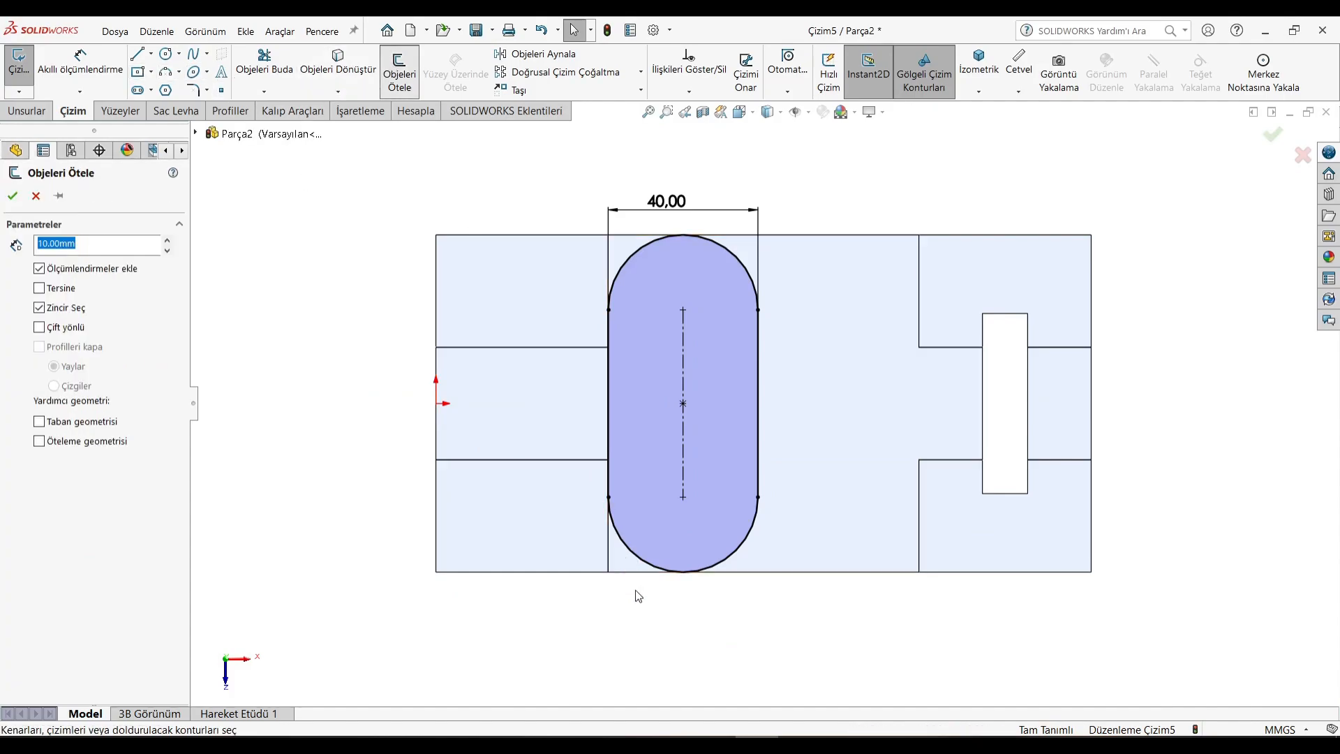
click(709, 744)
click(712, 744)
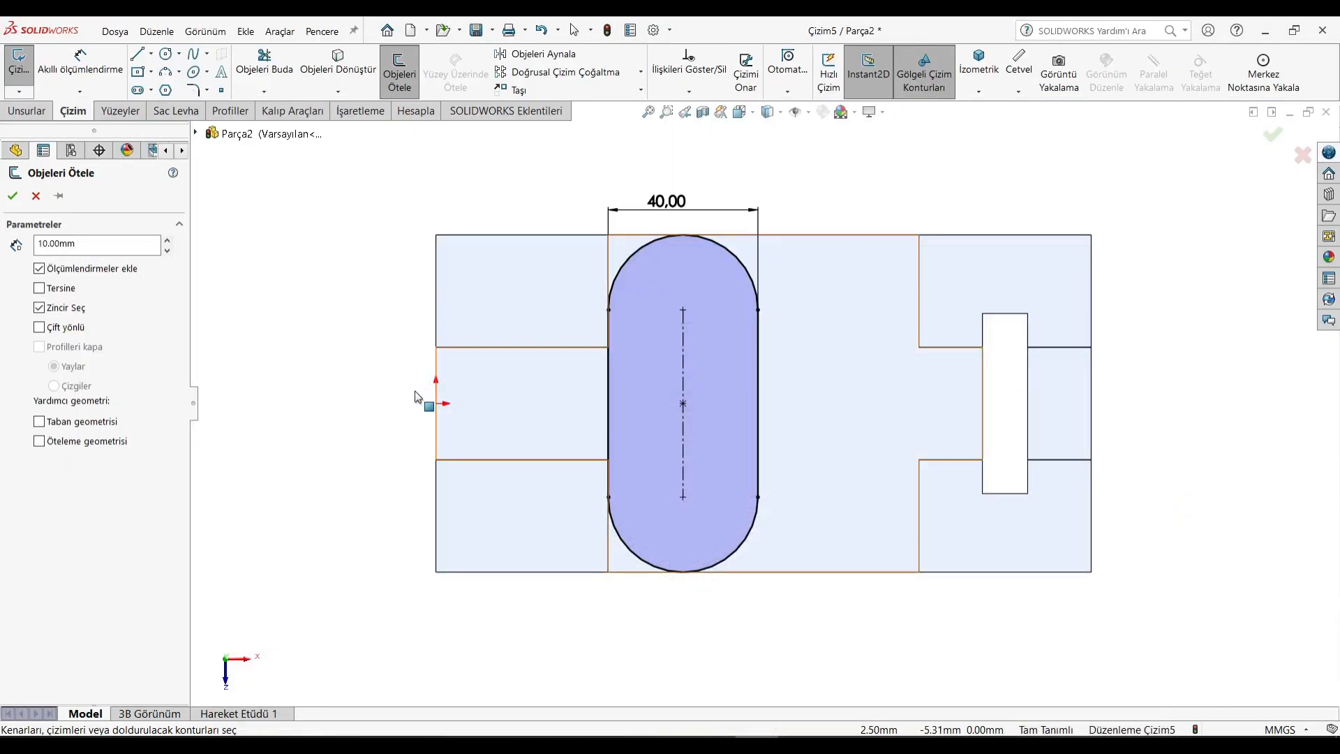
click(35, 196)
Set the slot profile's width dimension to 45 mm
click(667, 201)
double_click(671, 205)
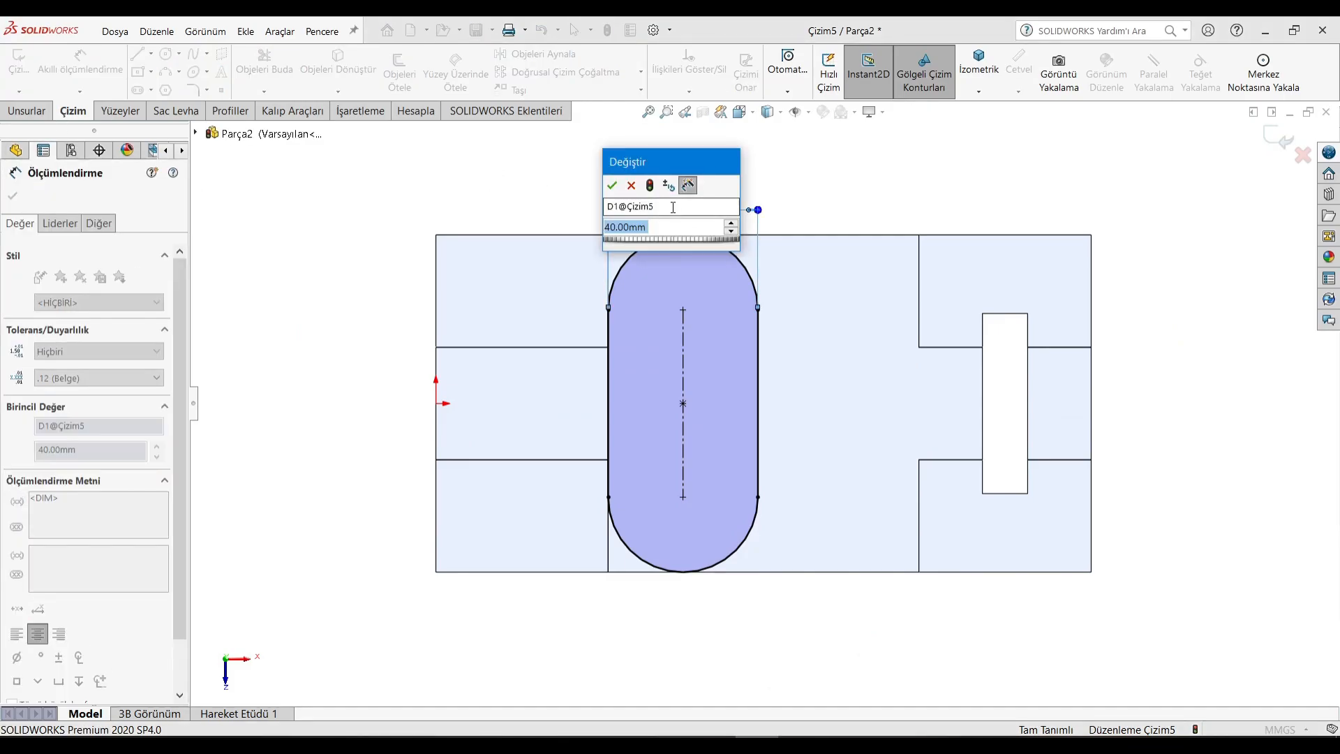
text(45)
key(Return)
key(Escape)
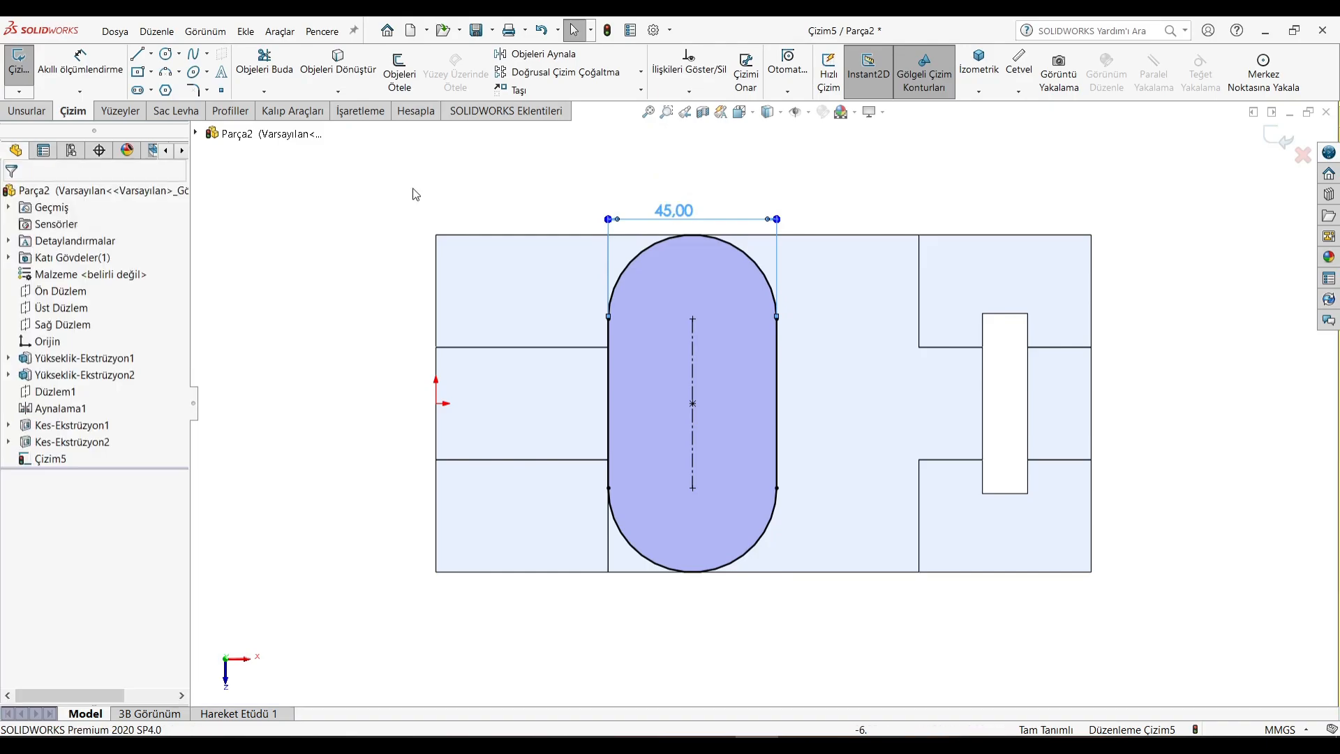
Check the wall size in the reference drawing, then offset the slot outline inward by 7.5 mm as a closed chain
click(399, 70)
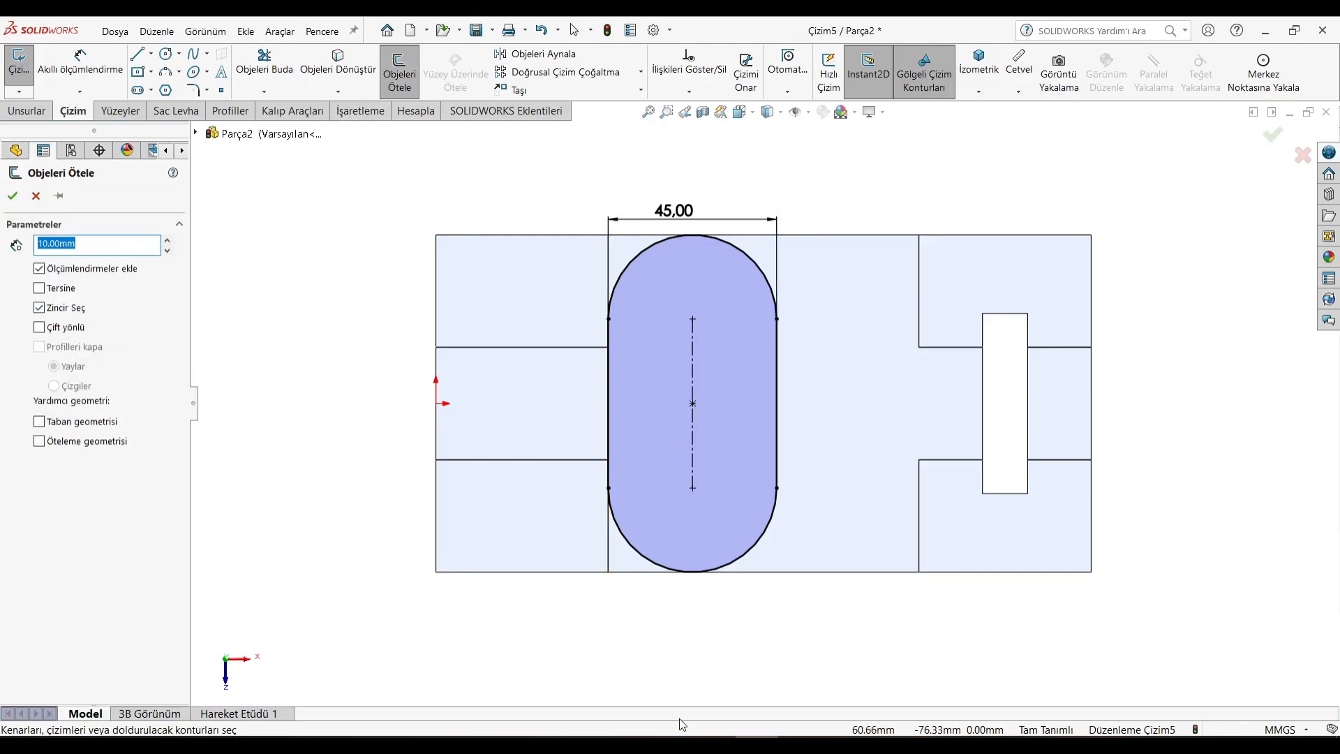
click(713, 744)
click(713, 744)
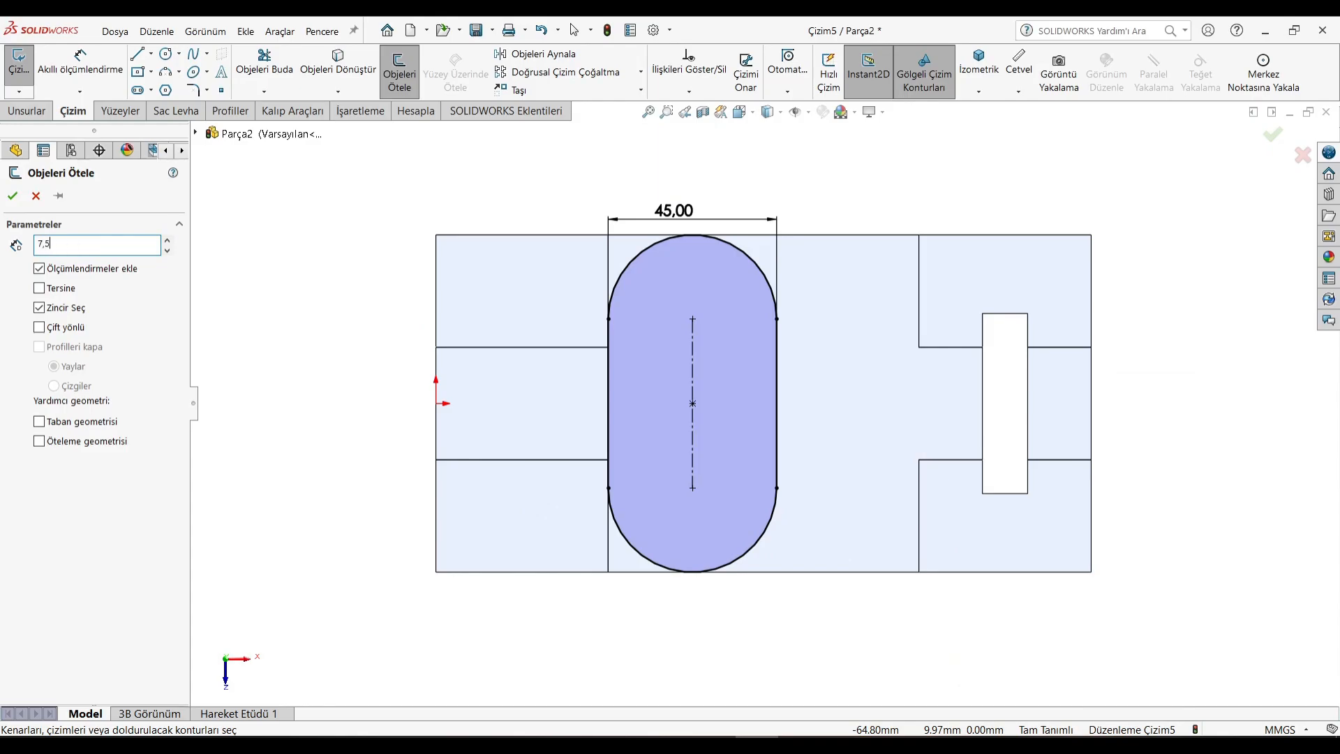
click(620, 277)
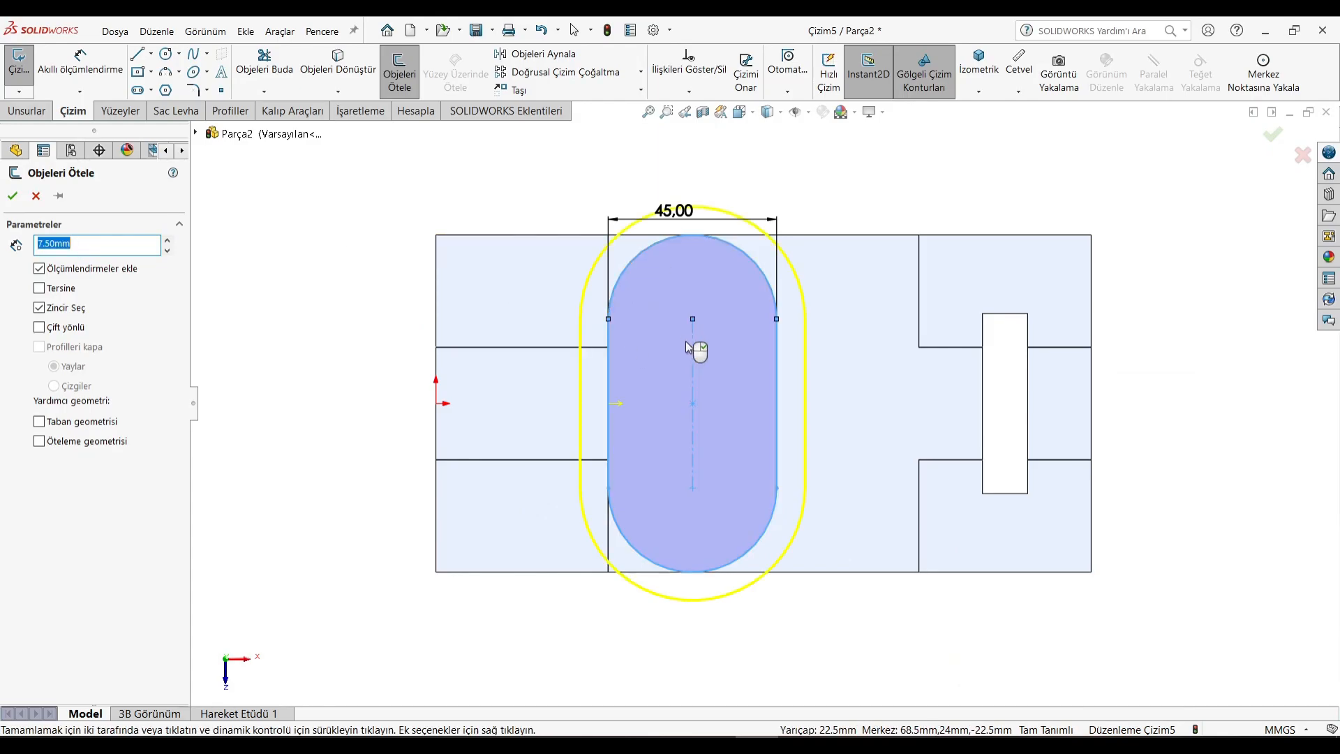
click(40, 291)
click(12, 196)
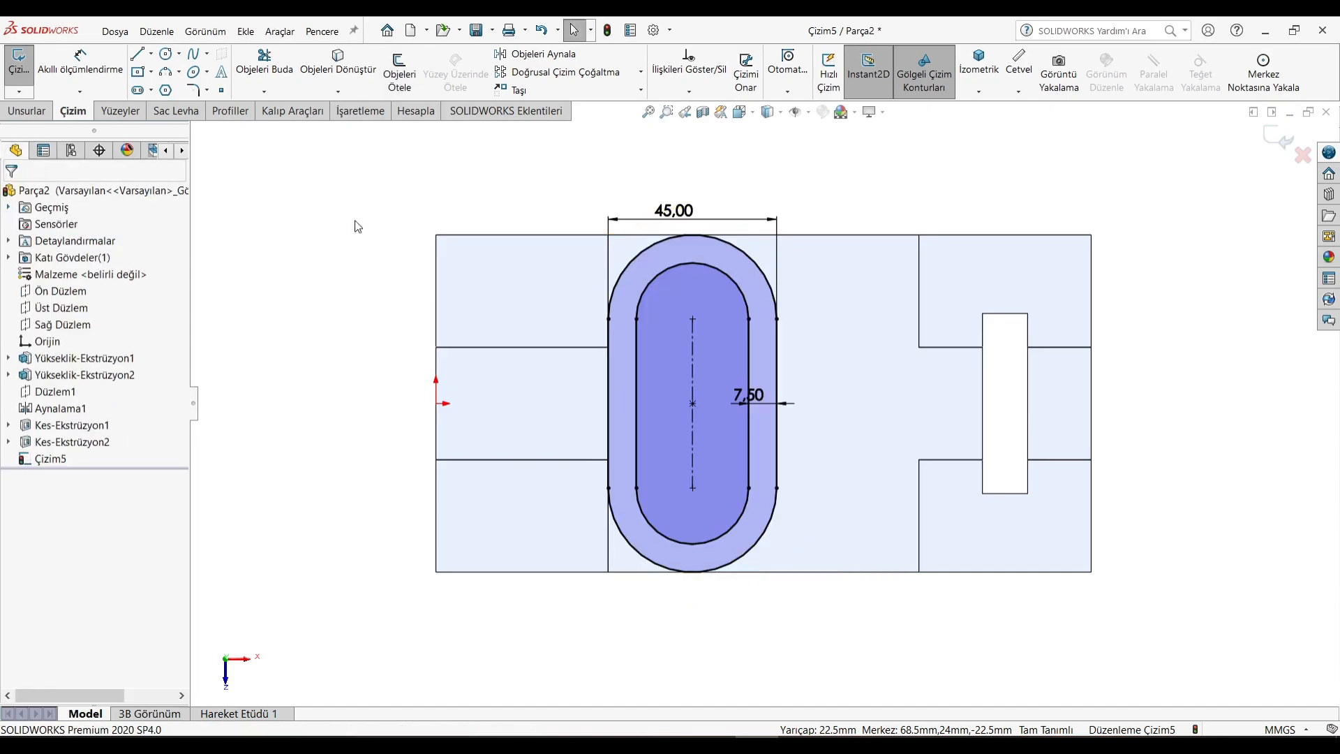
Extrude the ring between the two slot outlines 30 mm upward, merged with the base plate
click(49, 114)
click(52, 81)
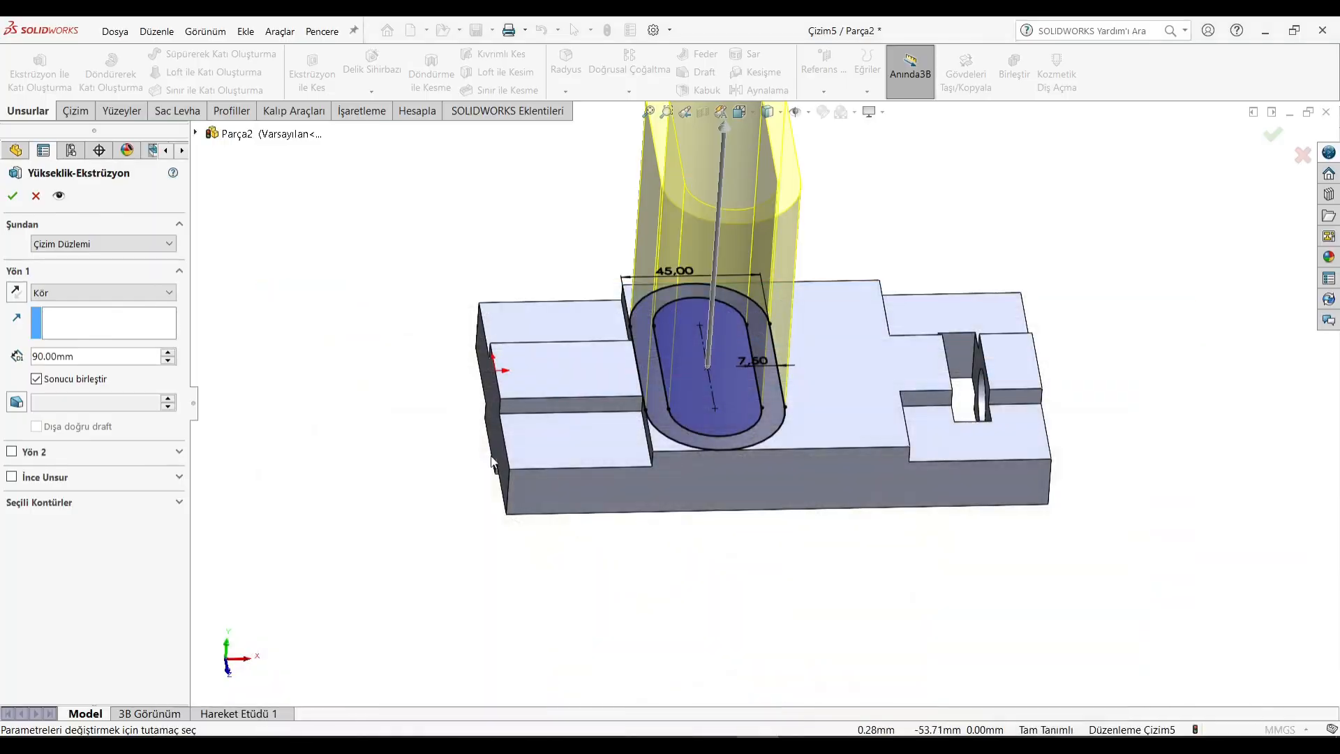
double_click(81, 363)
text(30)
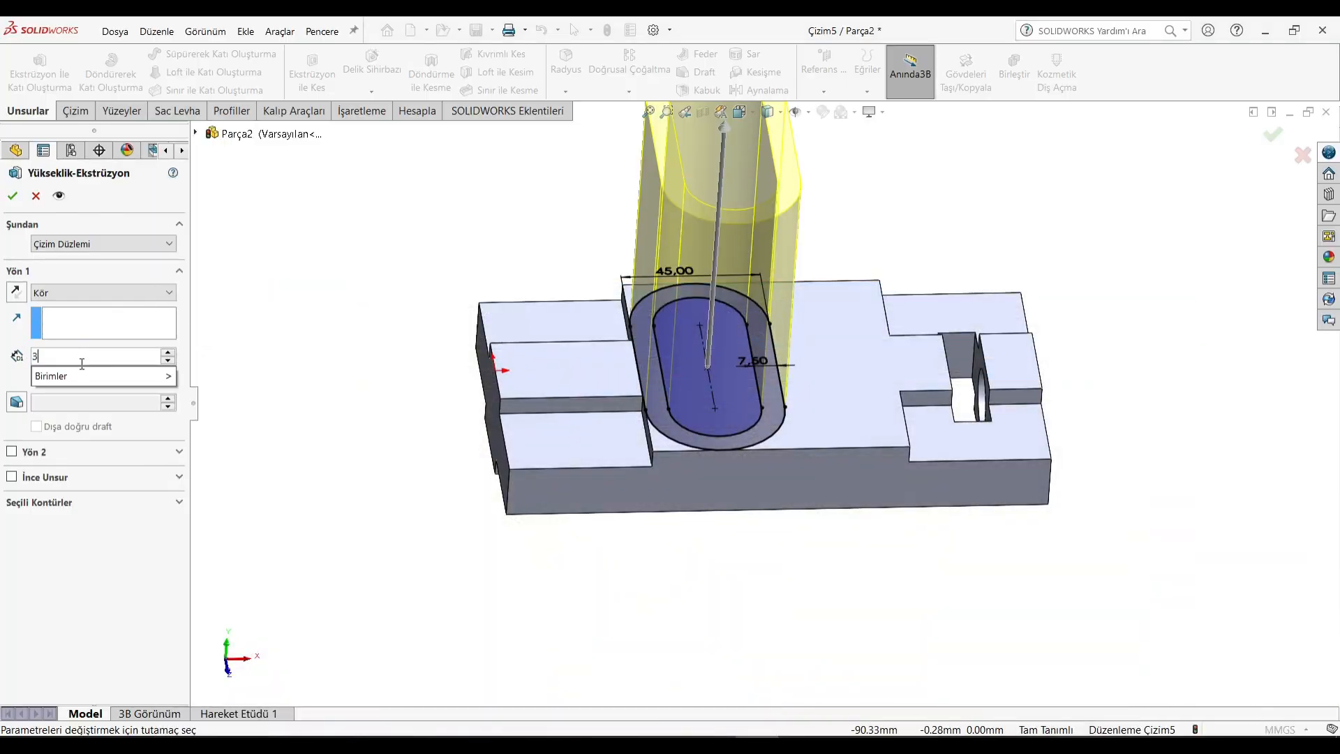
key(Return)
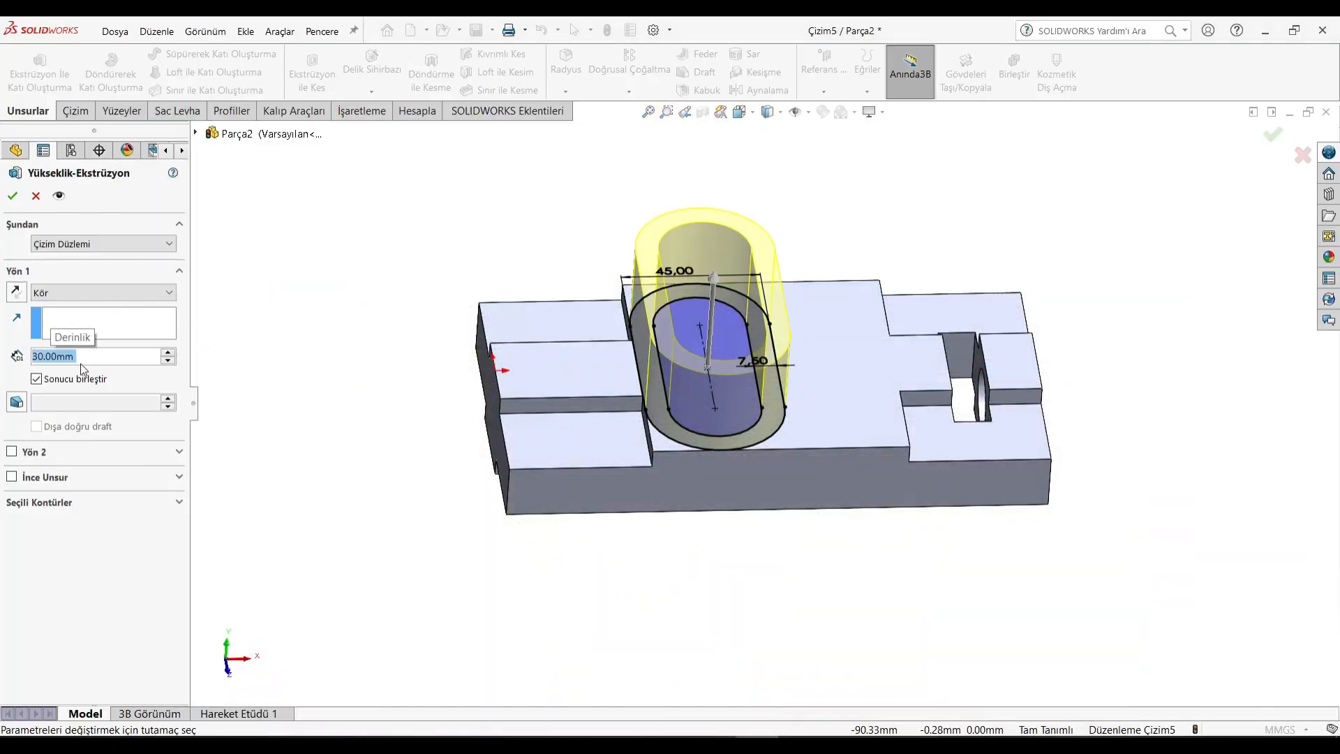
click(12, 196)
click(420, 208)
Sketch on the plate face inside the hollow boss, converting the four edges of its inner outline into a closed slot profile
middle_drag(420, 207, 499, 241)
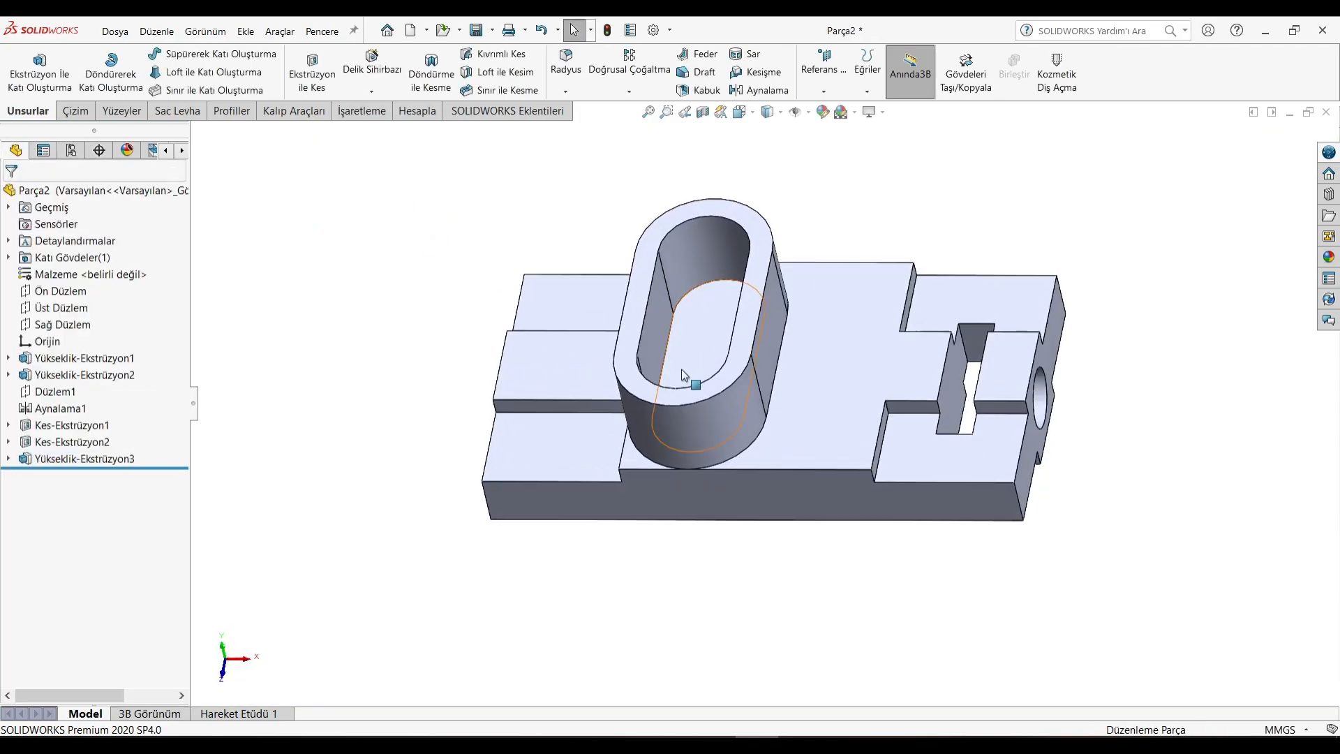
right_click(689, 350)
click(779, 329)
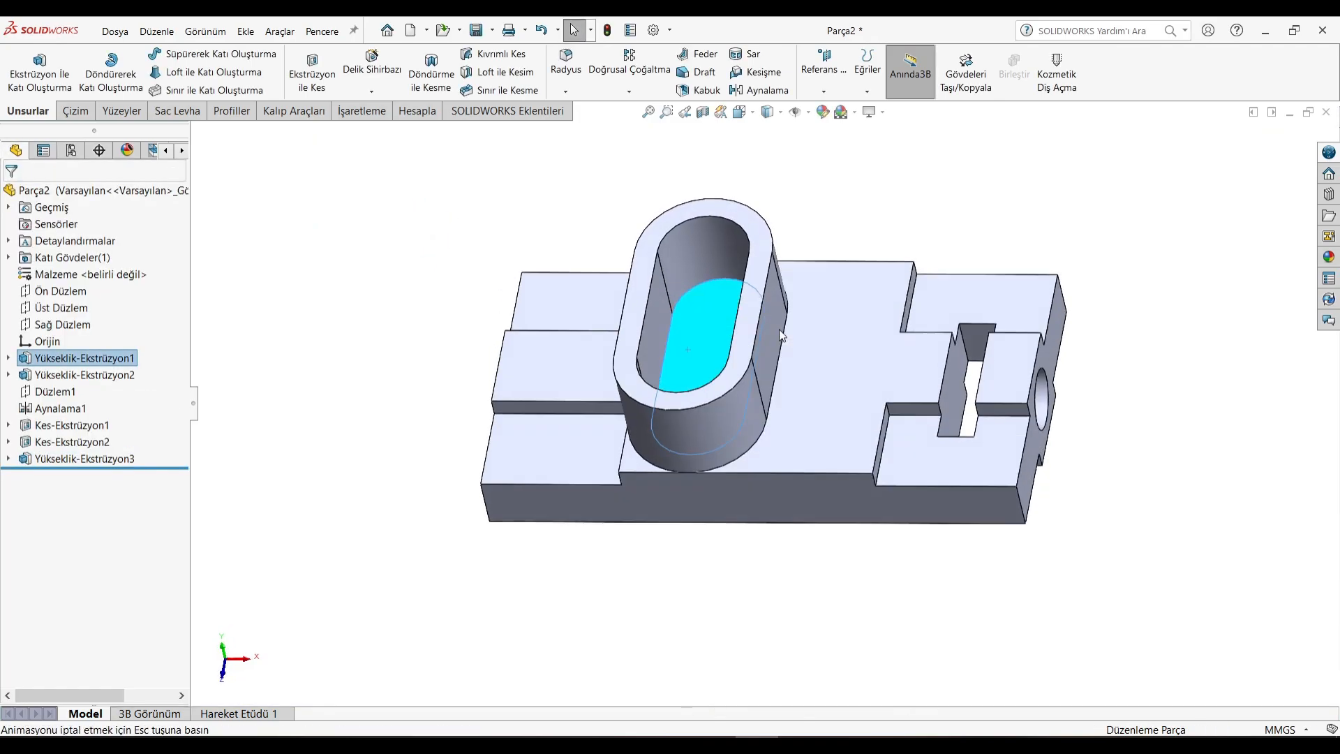
right_click(705, 375)
click(731, 369)
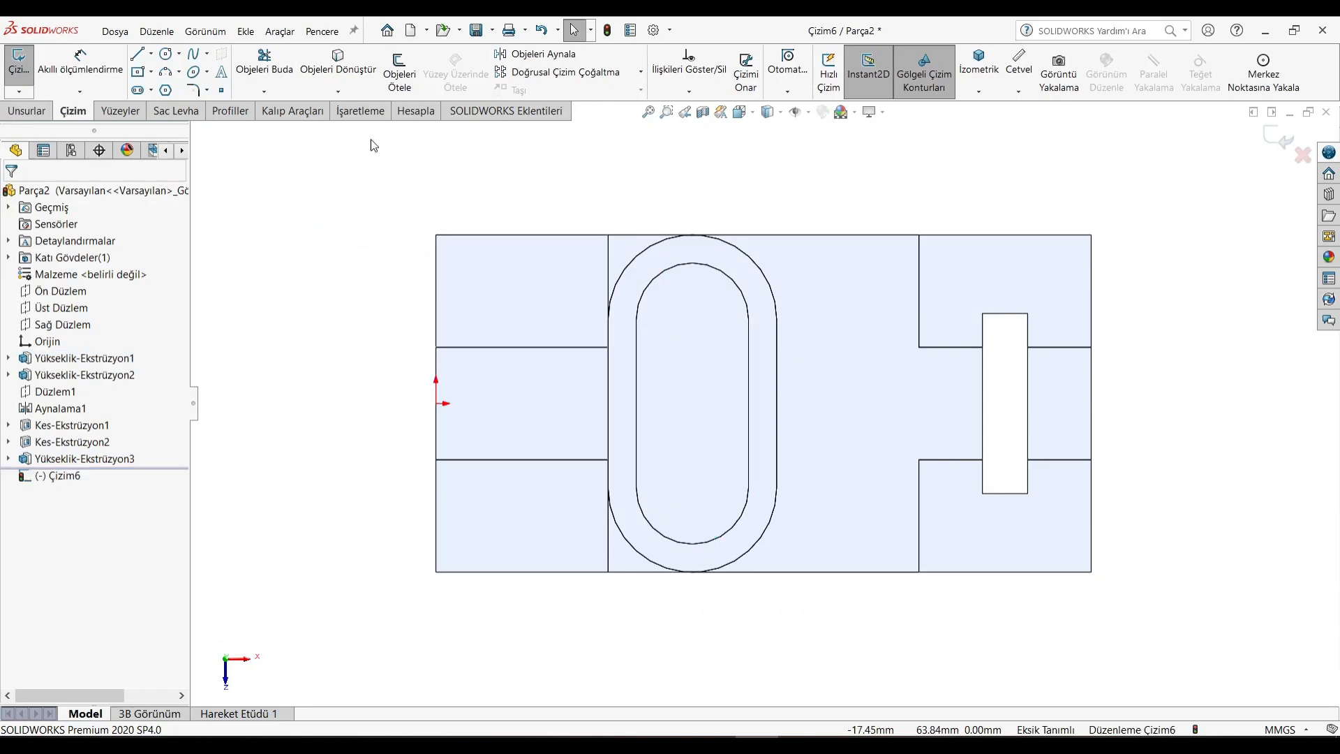
click(714, 268)
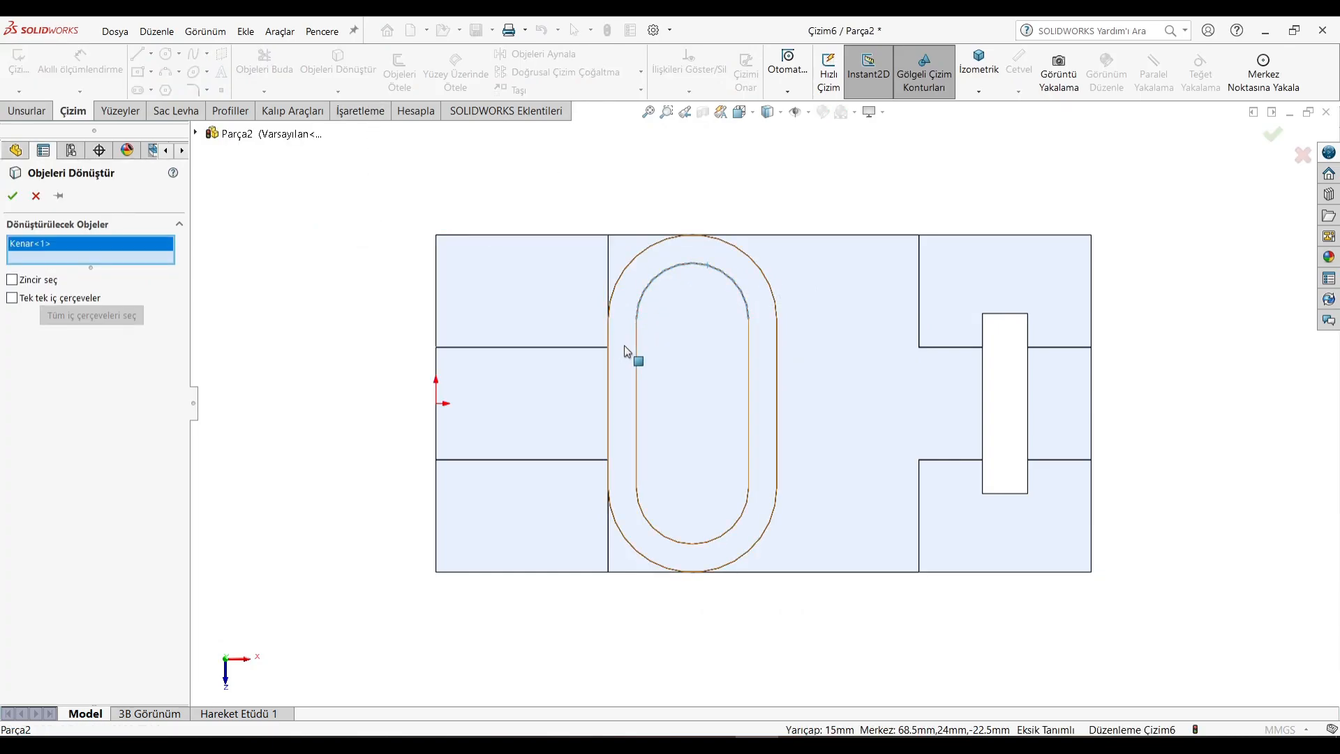
click(637, 351)
click(742, 459)
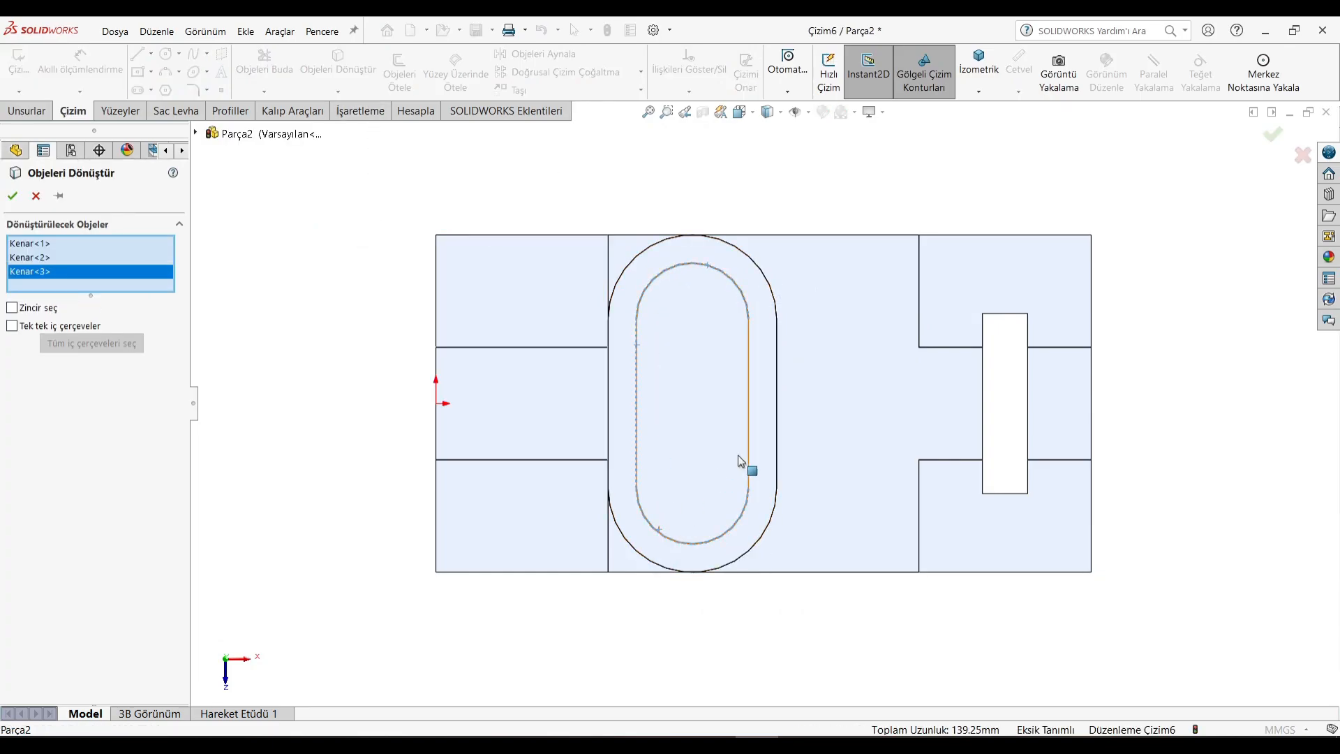
click(752, 450)
click(11, 195)
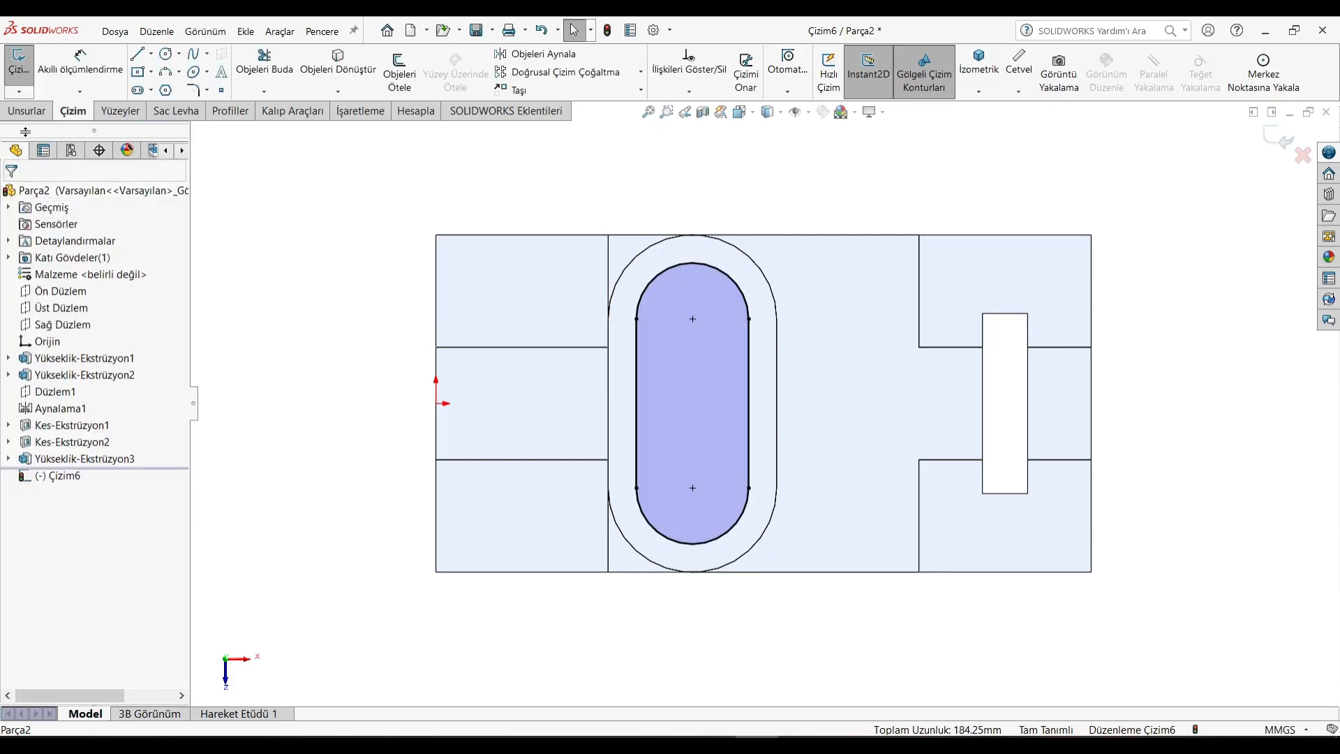
Check the pocket depth in the reference drawing and extrude the inner slot profile 20 mm upward, merged with the part
click(31, 116)
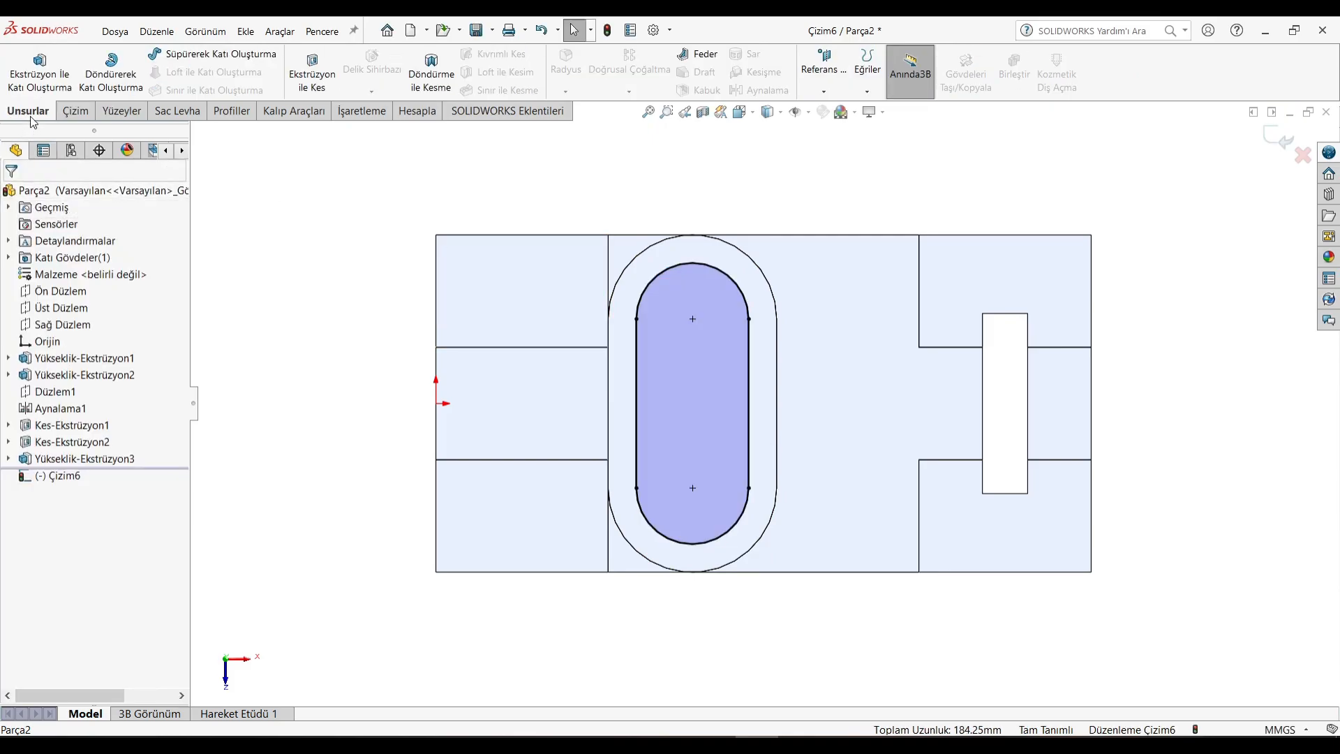
click(40, 72)
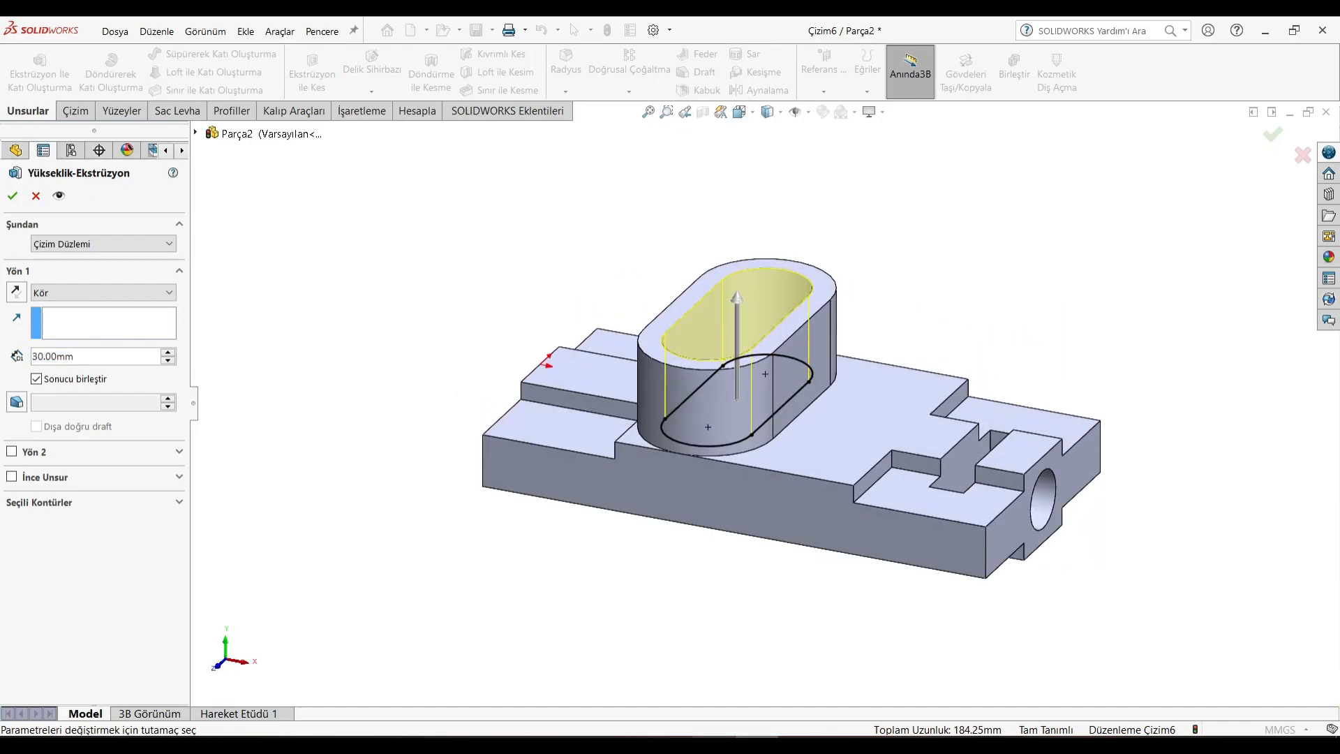
key(alt+Tab)
key(alt+Tab)
text(20)
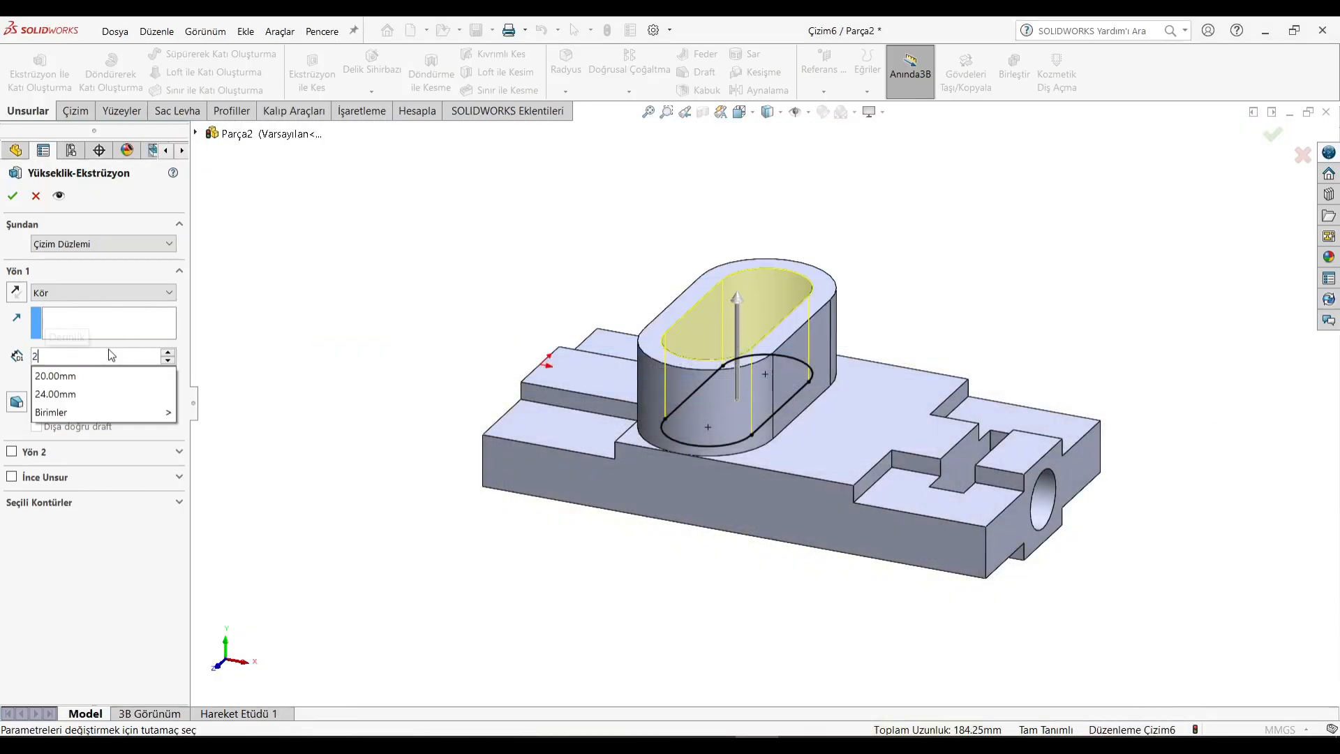
key(Return)
click(12, 196)
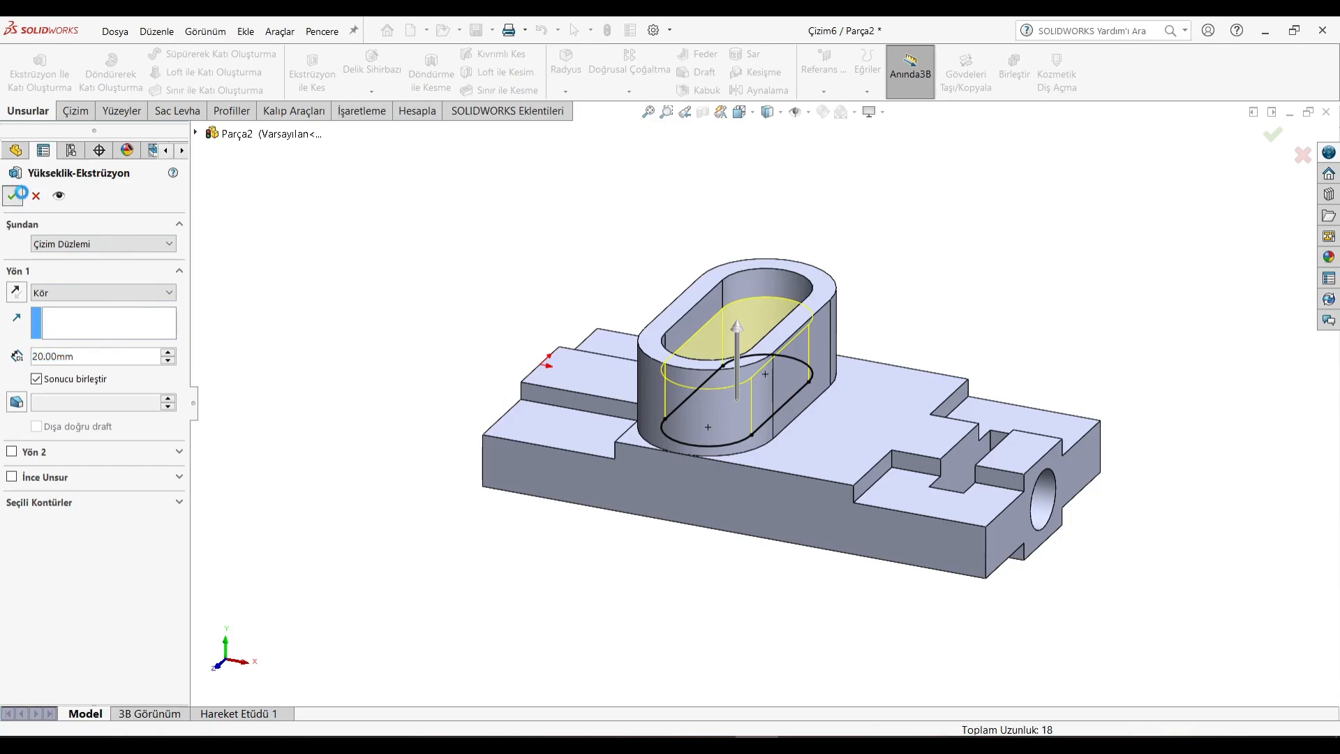
click(794, 251)
Show the part in isometric view and compare its shape with the reference drawing
click(743, 113)
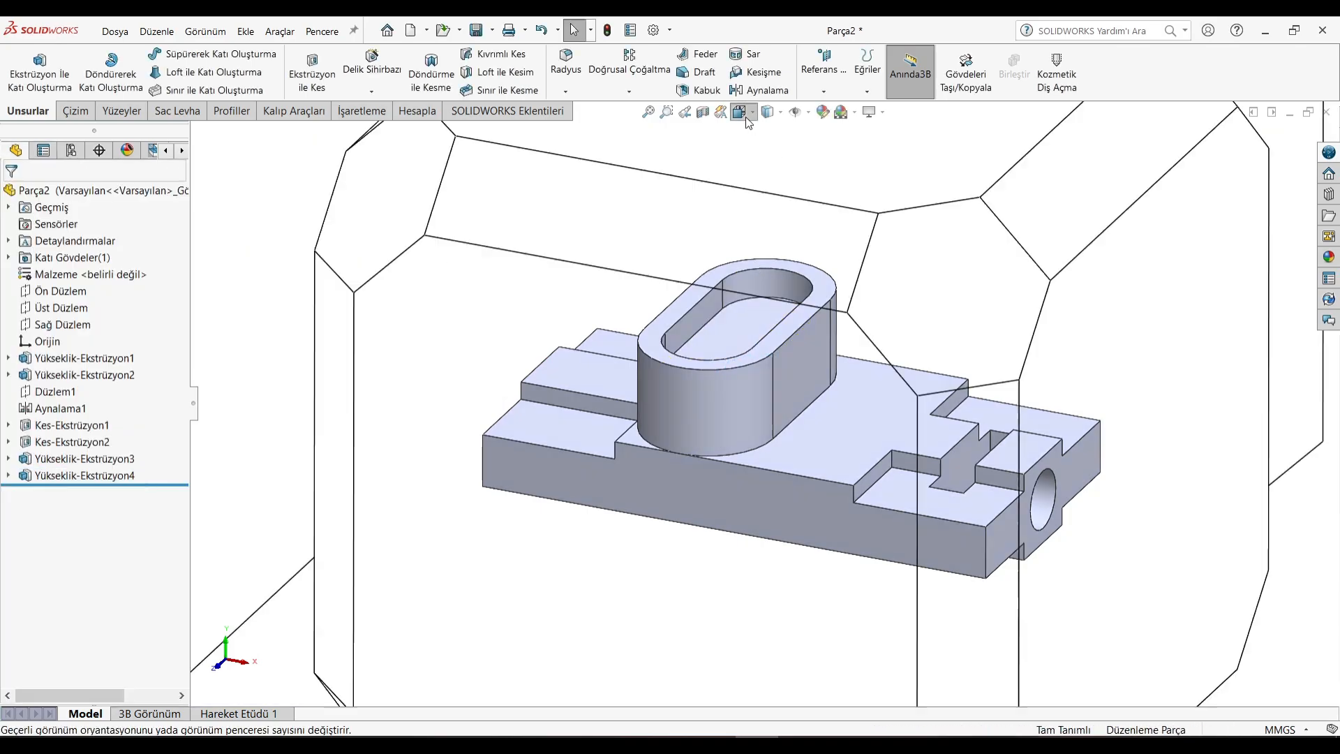
click(660, 429)
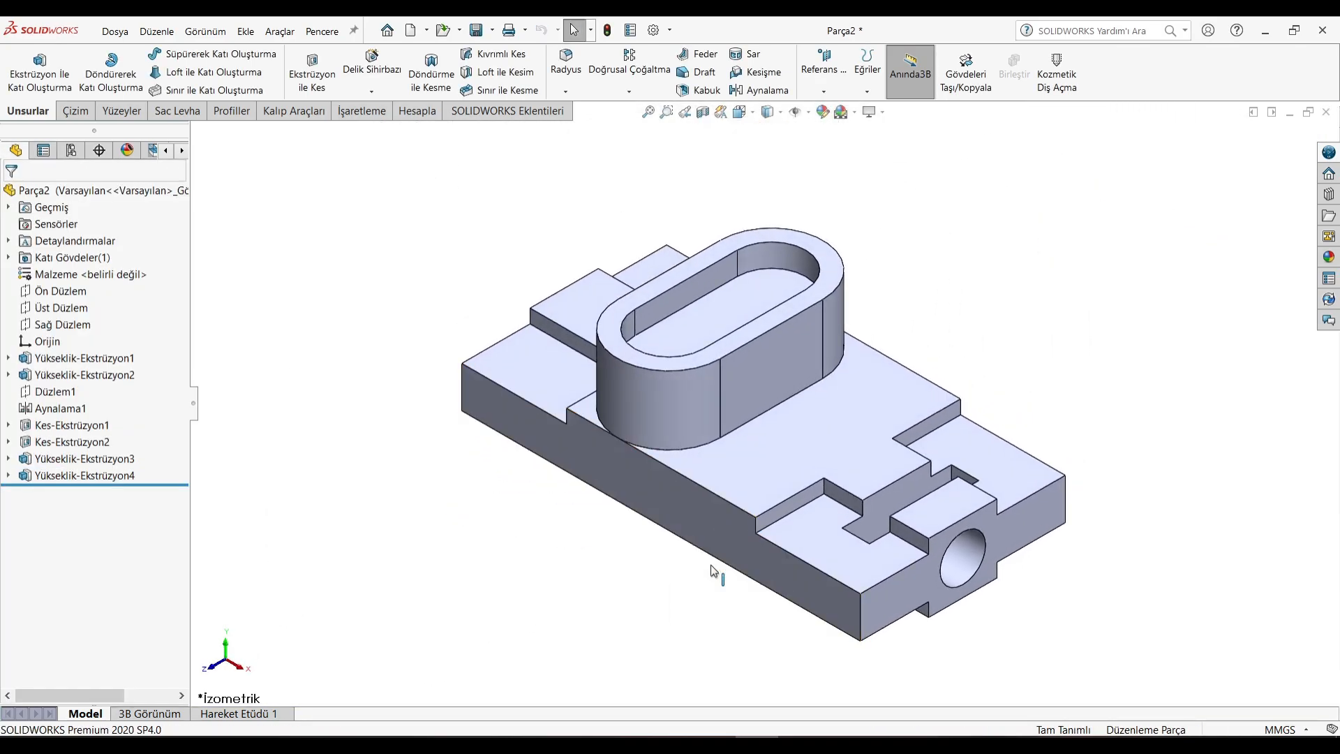
key(alt+Tab)
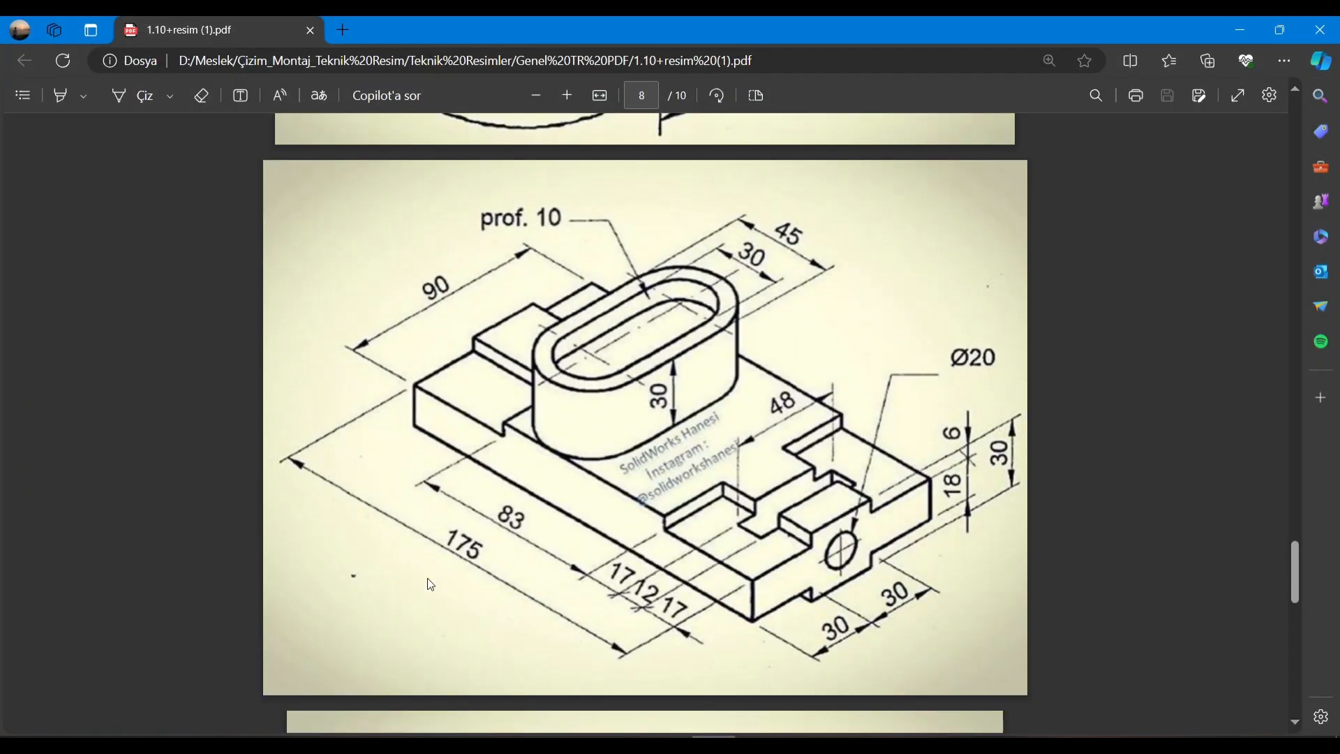
key(alt+Tab)
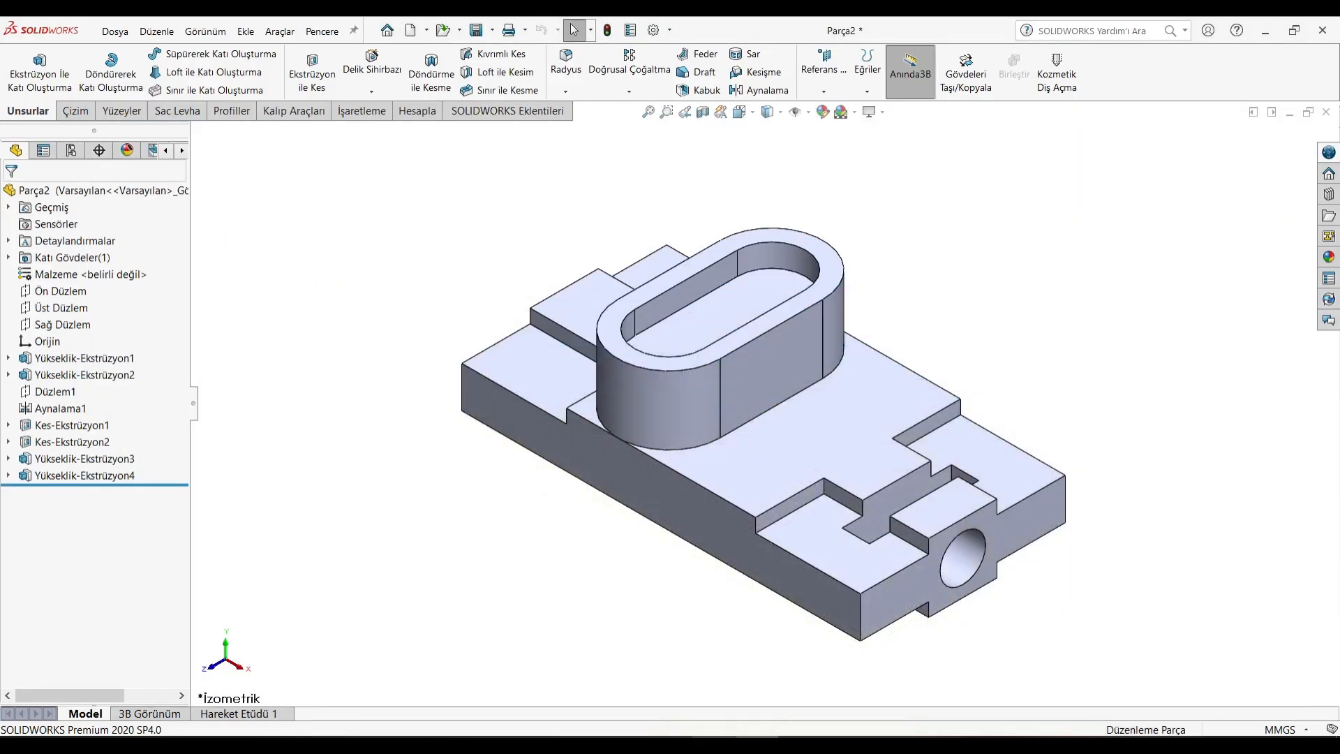
key(alt+Tab)
key(alt+Tab)
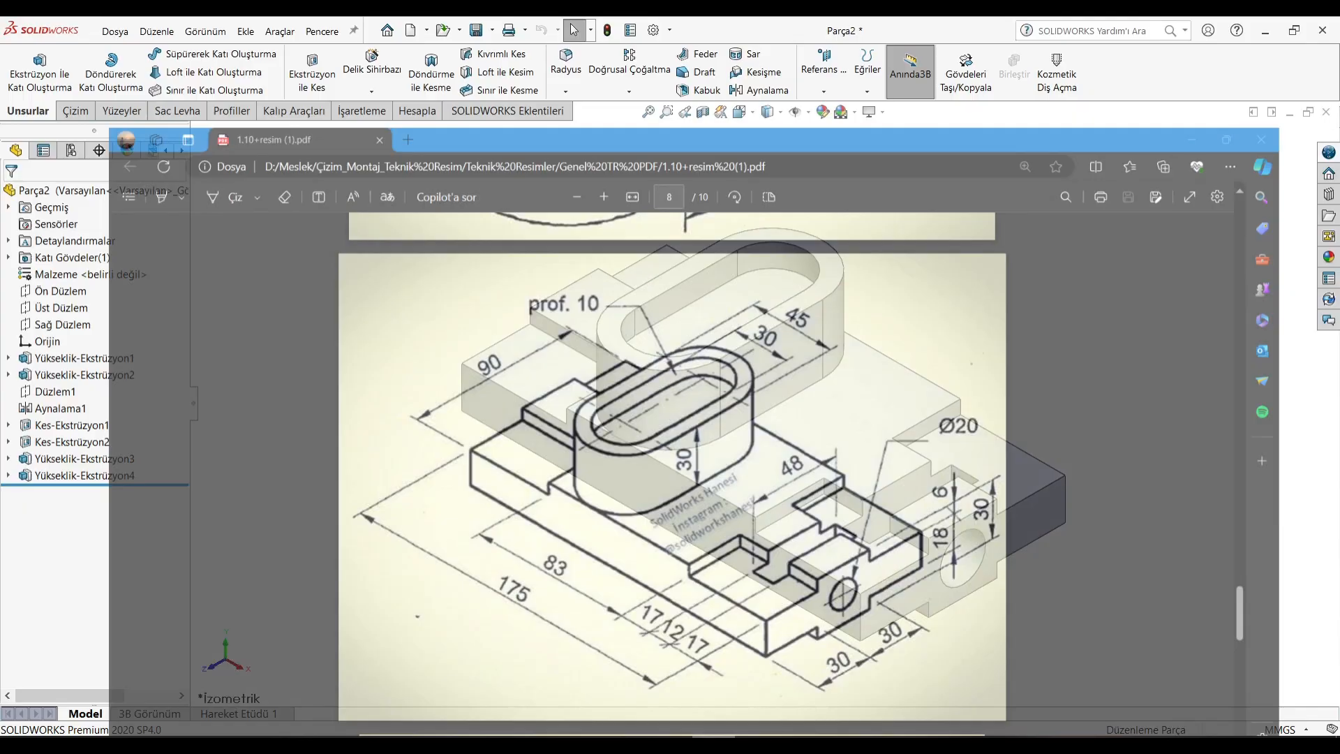
key(alt+Tab)
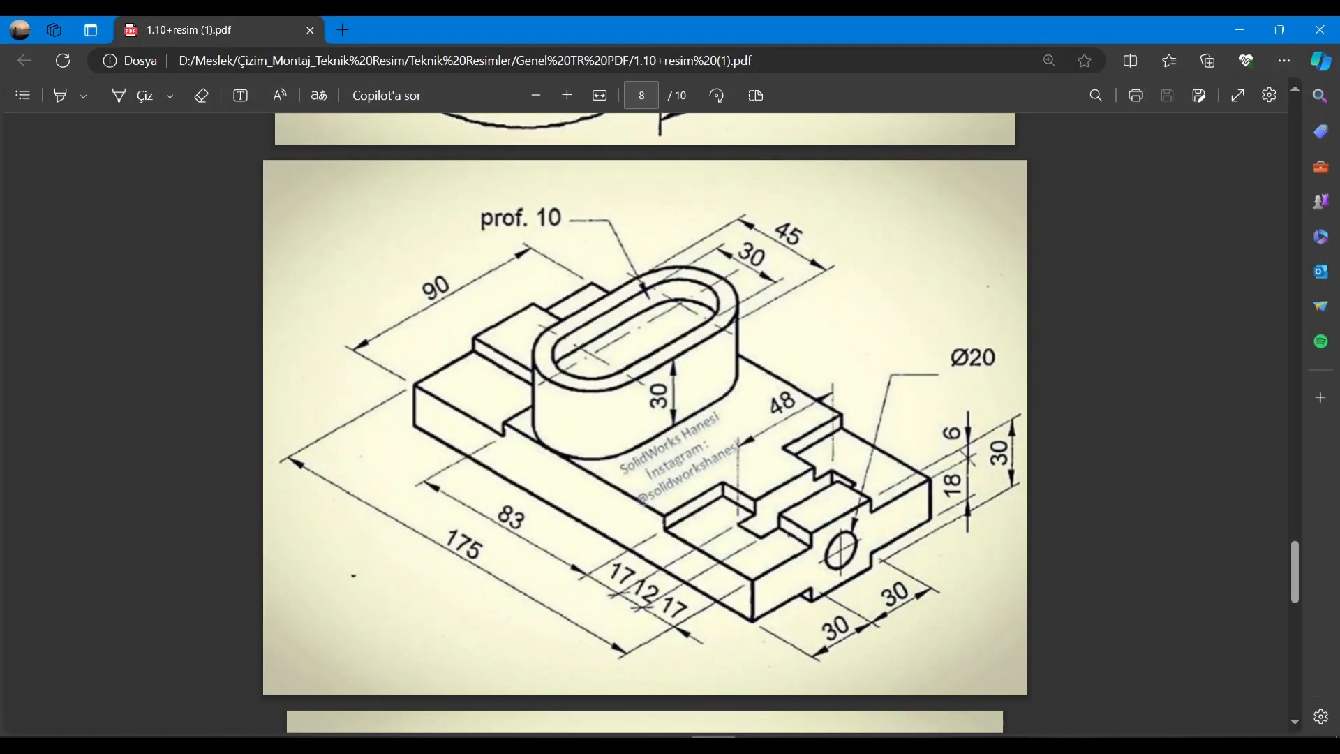
key(alt+Tab)
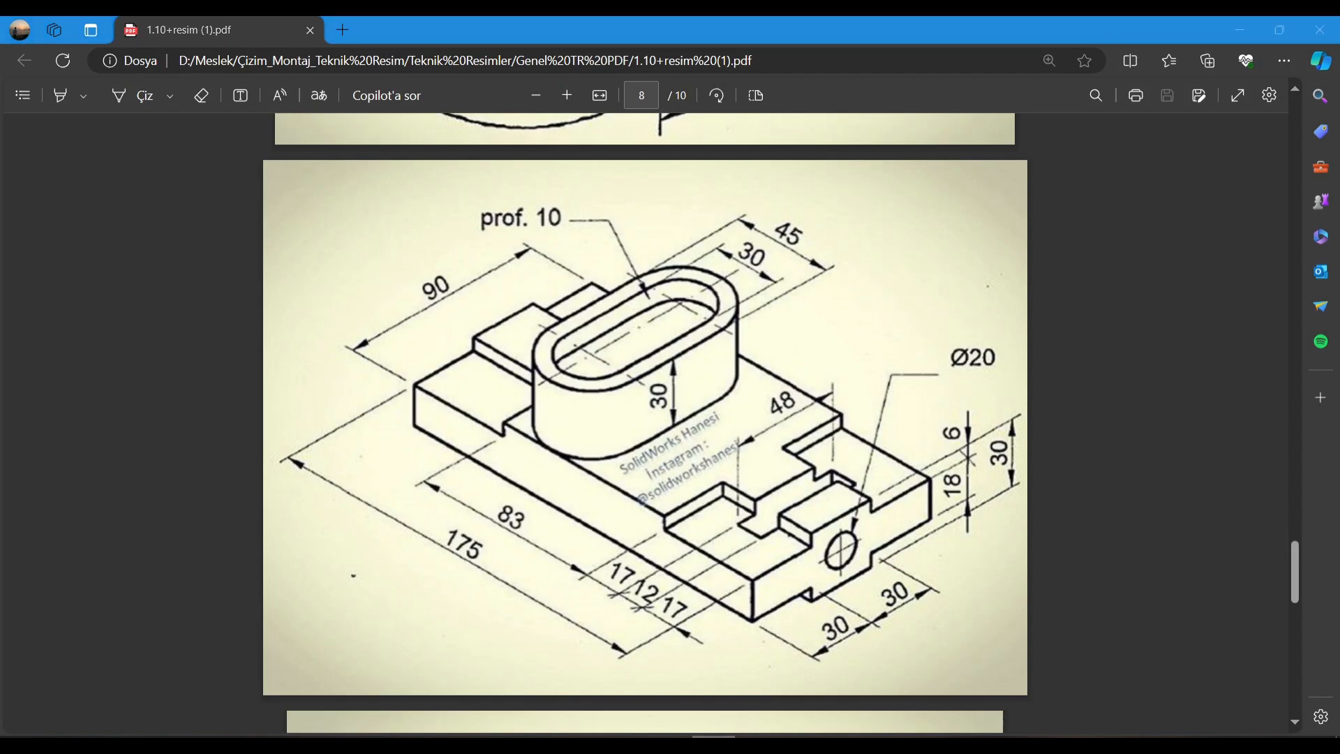